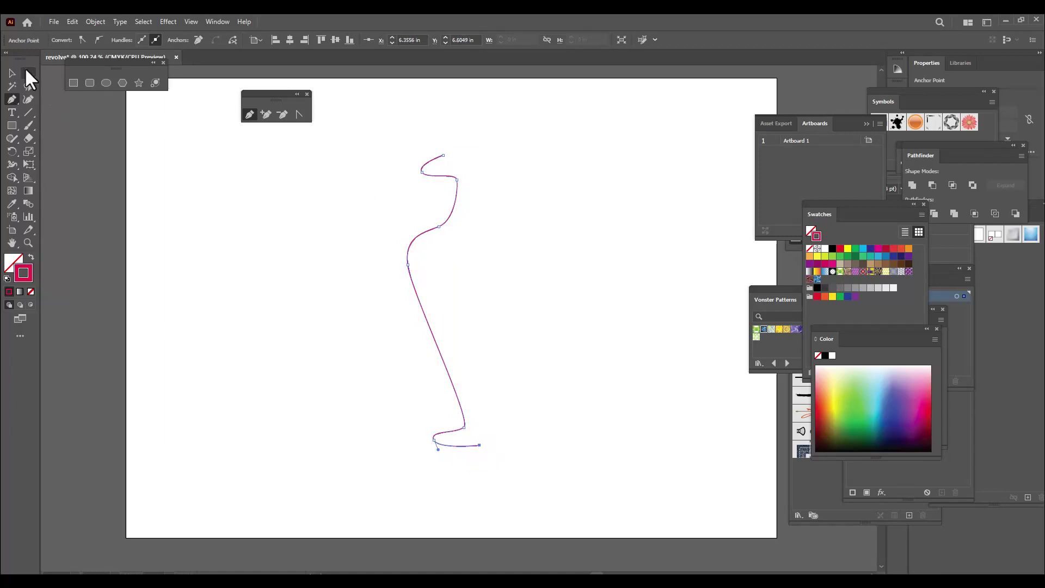
# Reshape the vase profile by moving its upper anchor points, adjusting the neck, and widening the shoulder outward
pyautogui.moveTo(444, 155); pyautogui.dragTo(457, 187)
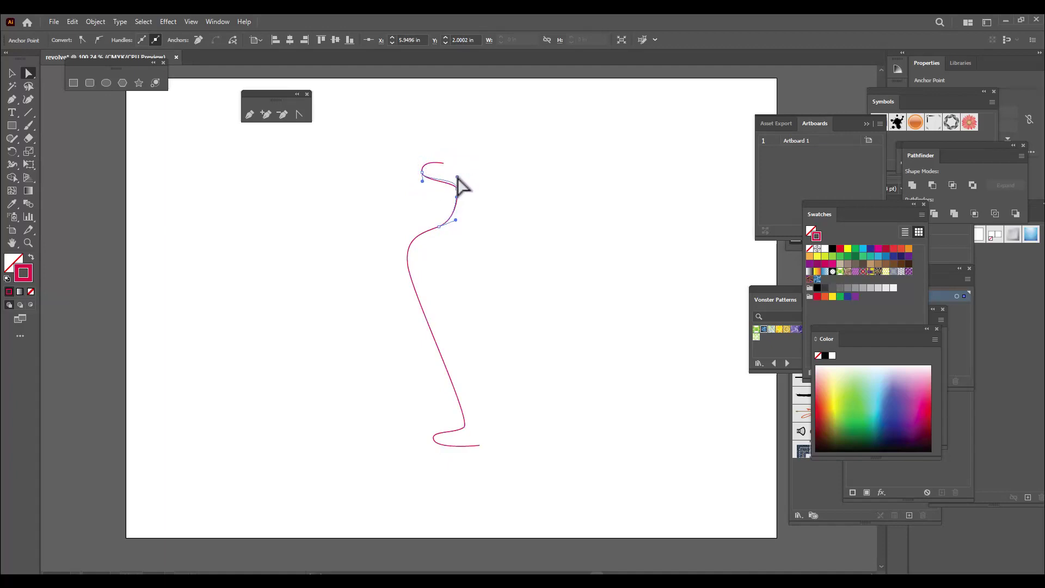
pyautogui.moveTo(448, 234); pyautogui.dragTo(443, 234)
pyautogui.moveTo(412, 273); pyautogui.dragTo(403, 242)
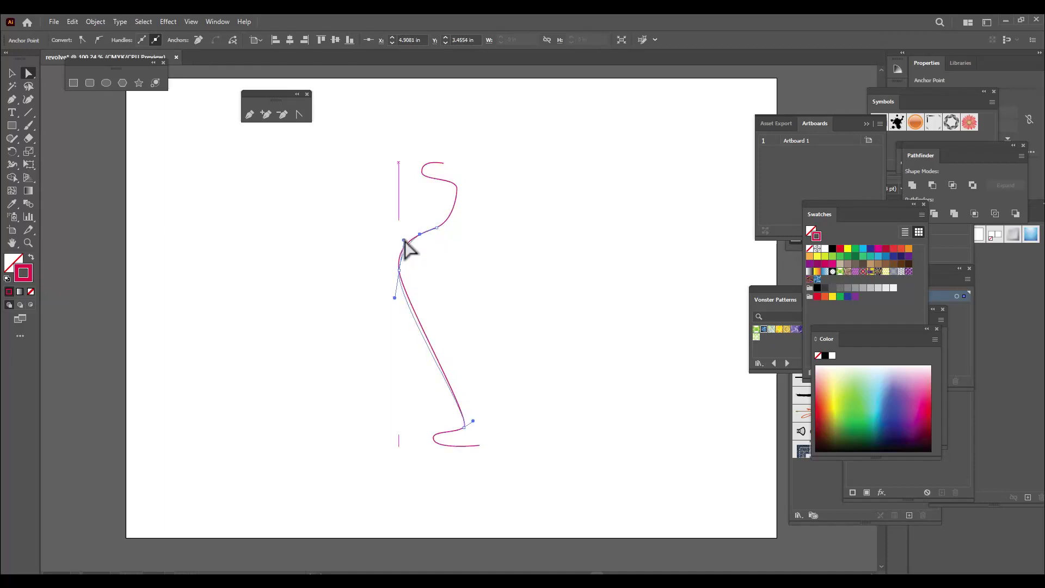
pyautogui.click(457, 191)
pyautogui.click(488, 205)
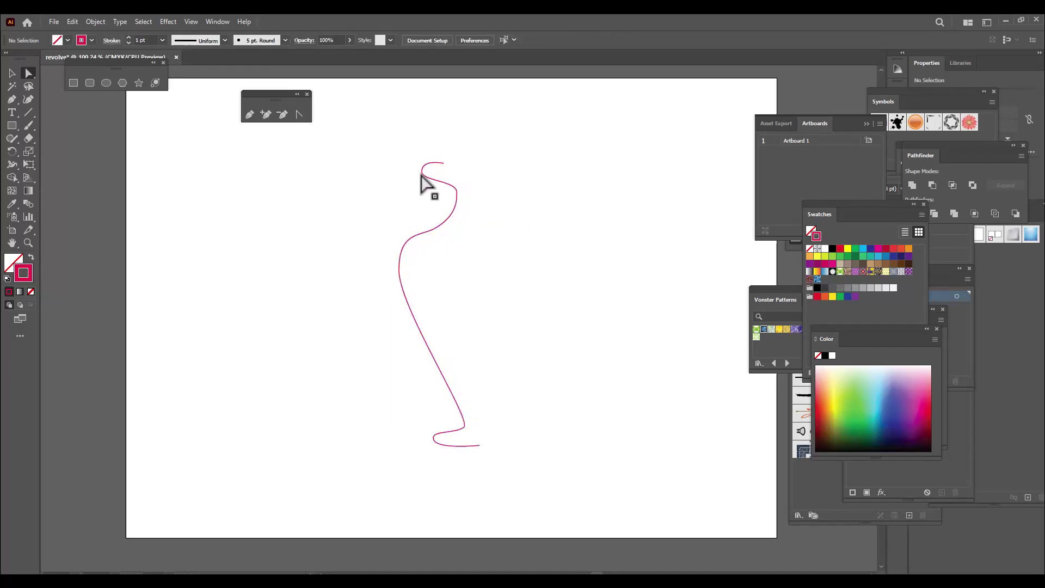
# Set the vase profile's stroke weight to 3 pt
pyautogui.press('v')
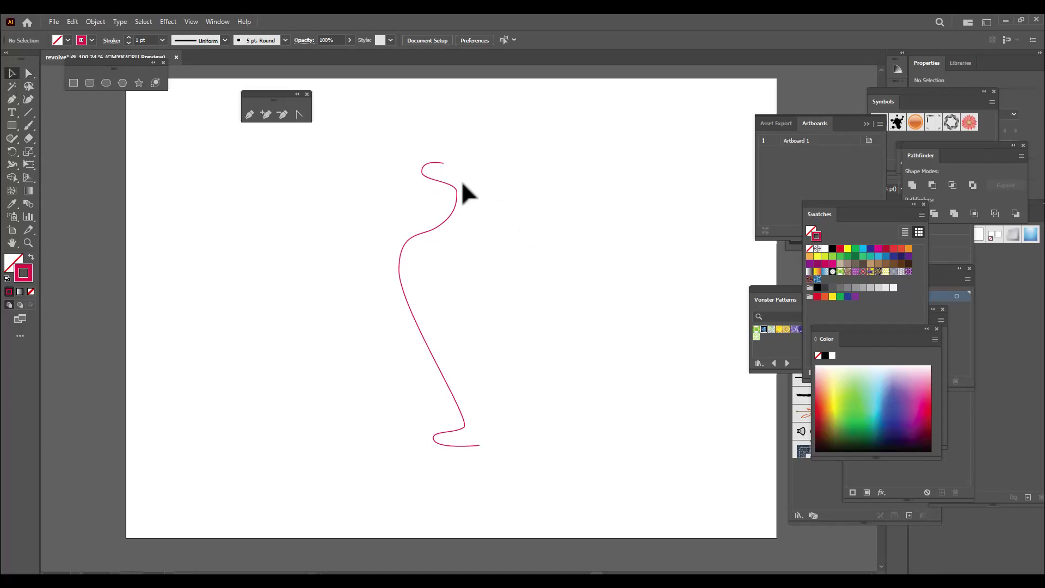
pyautogui.click(456, 200)
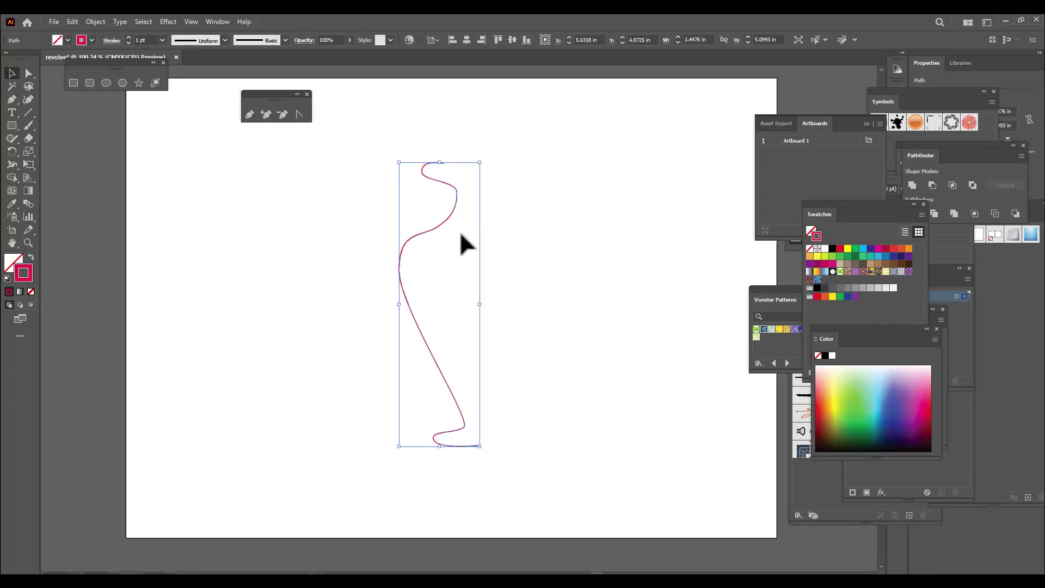
pyautogui.click(129, 37)
pyautogui.click(129, 37)
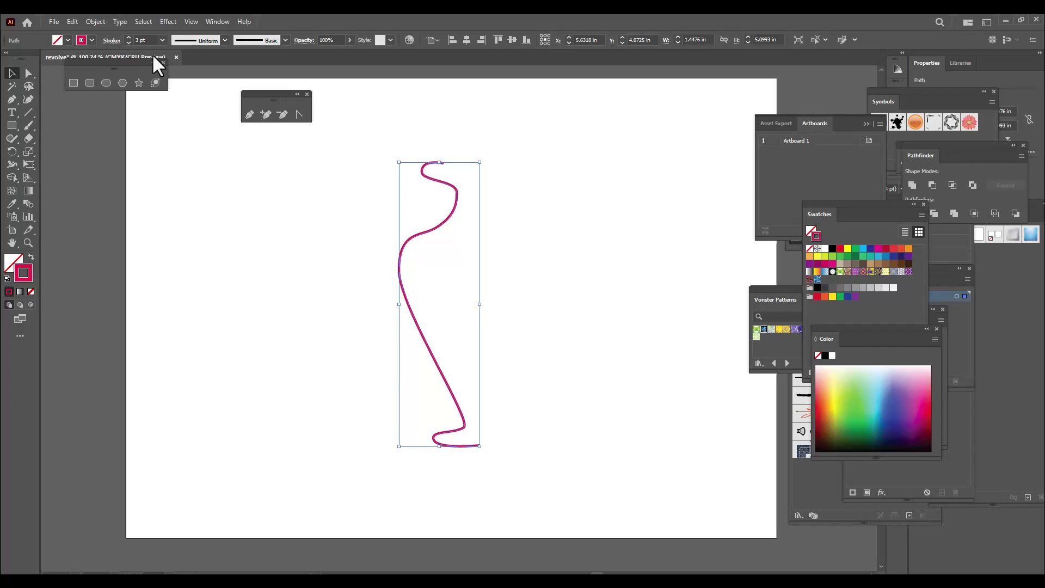
pyautogui.click(563, 223)
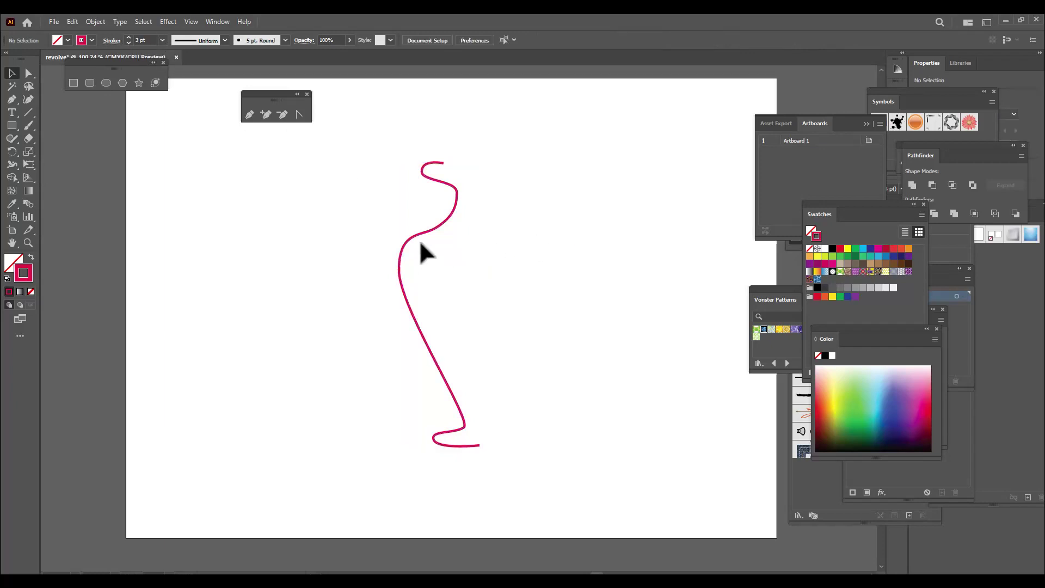
pyautogui.click(447, 220)
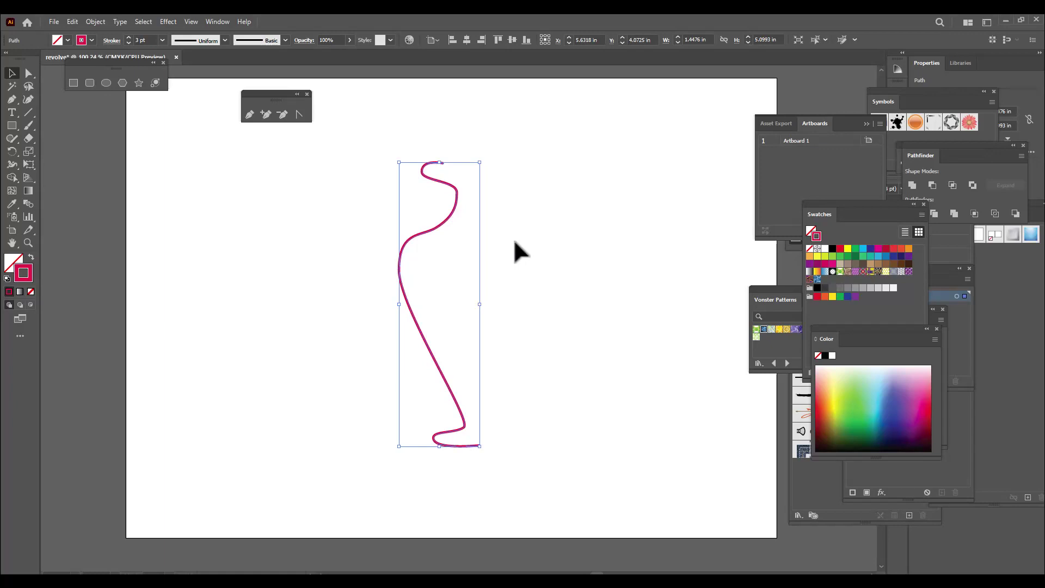
pyautogui.click(168, 22)
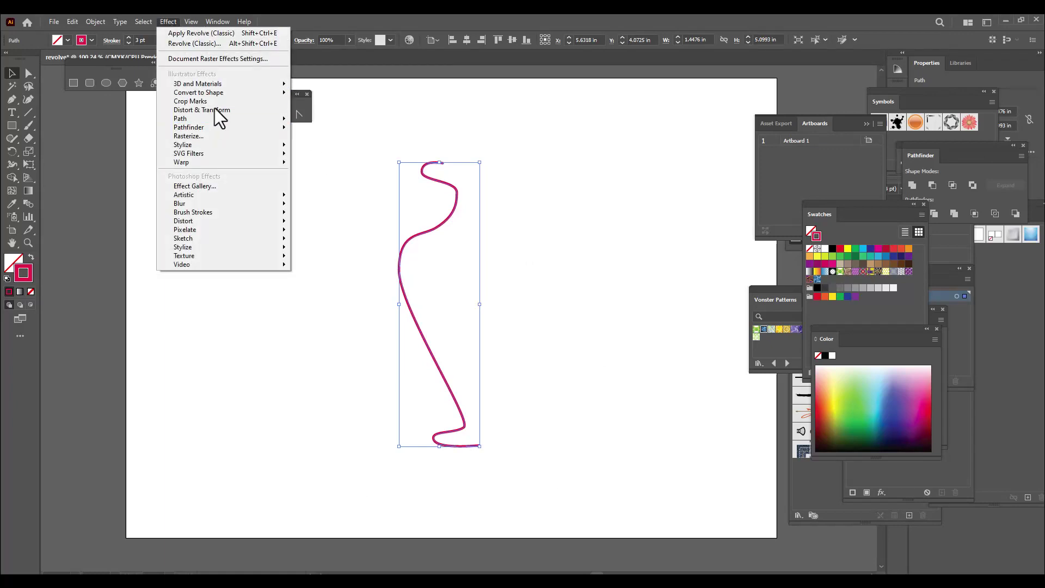
pyautogui.moveTo(227, 85)
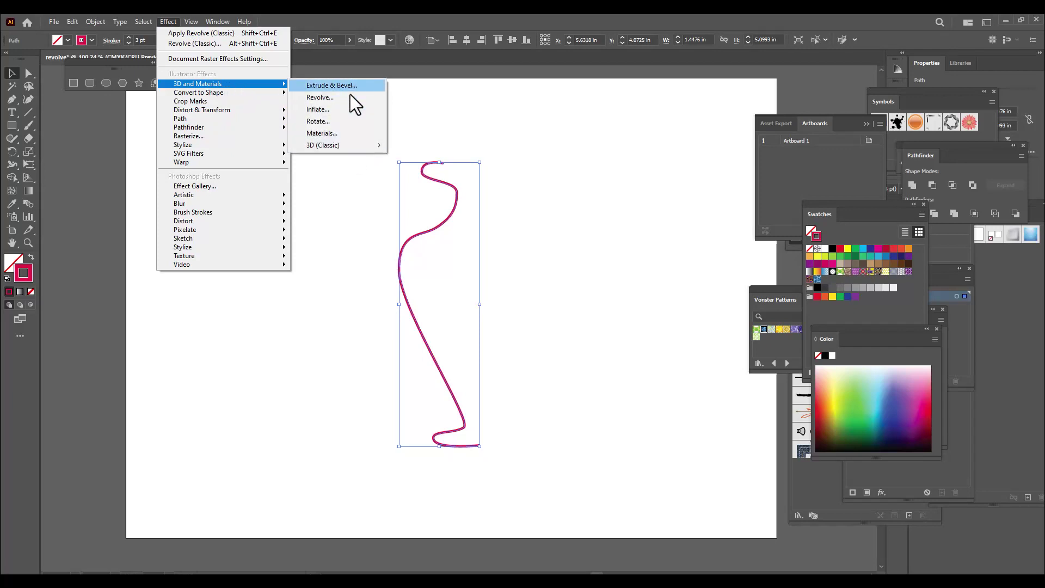
pyautogui.moveTo(338, 149)
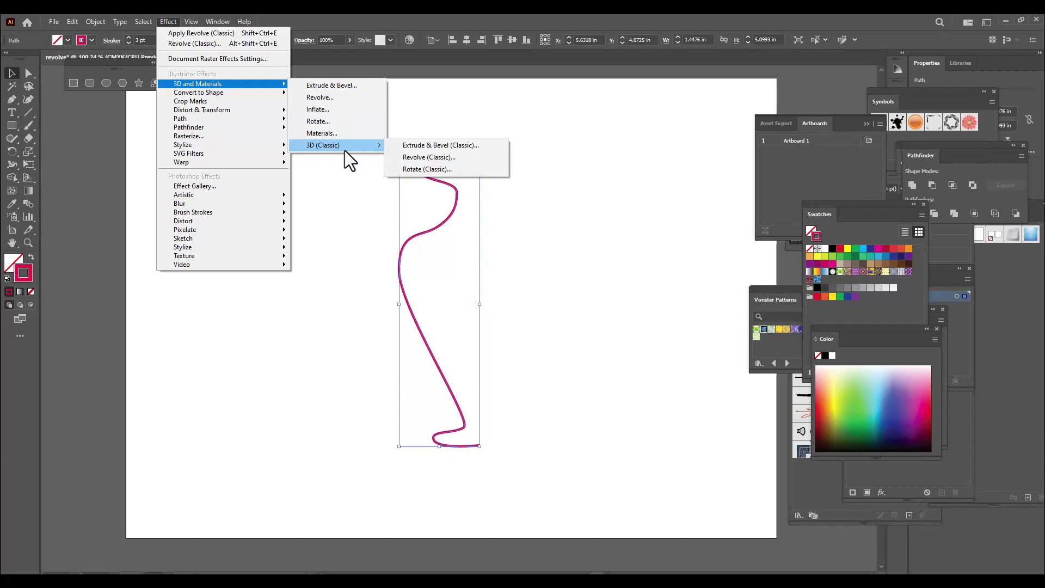
pyautogui.click(448, 161)
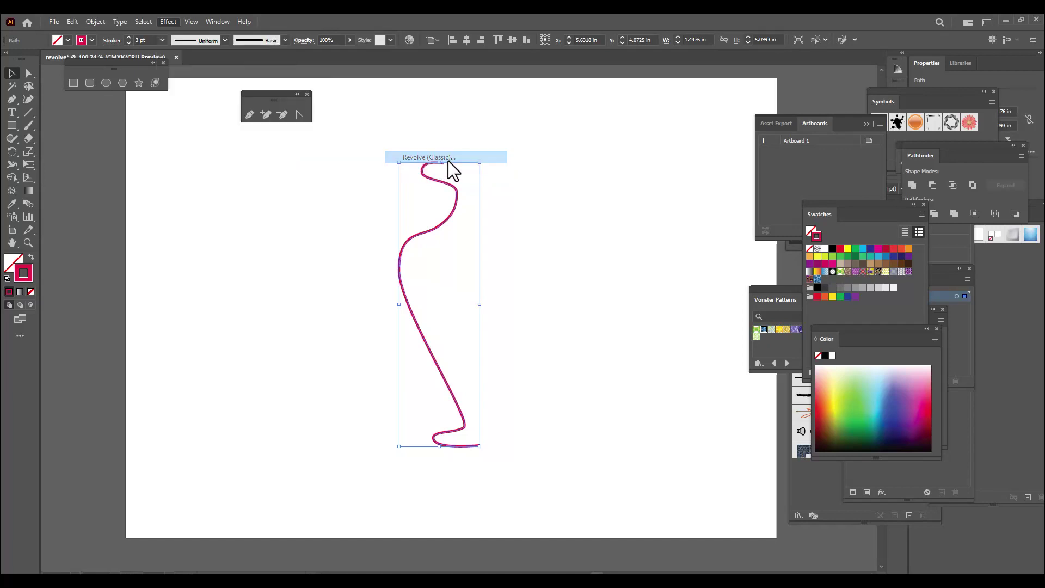
pyautogui.moveTo(707, 133); pyautogui.dragTo(618, 113)
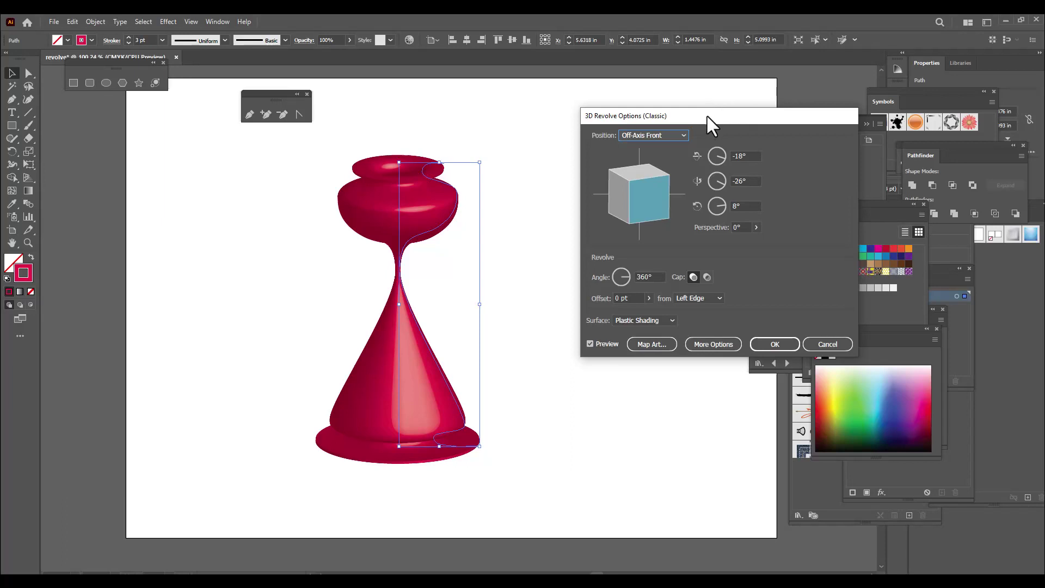
pyautogui.moveTo(708, 115); pyautogui.dragTo(672, 91)
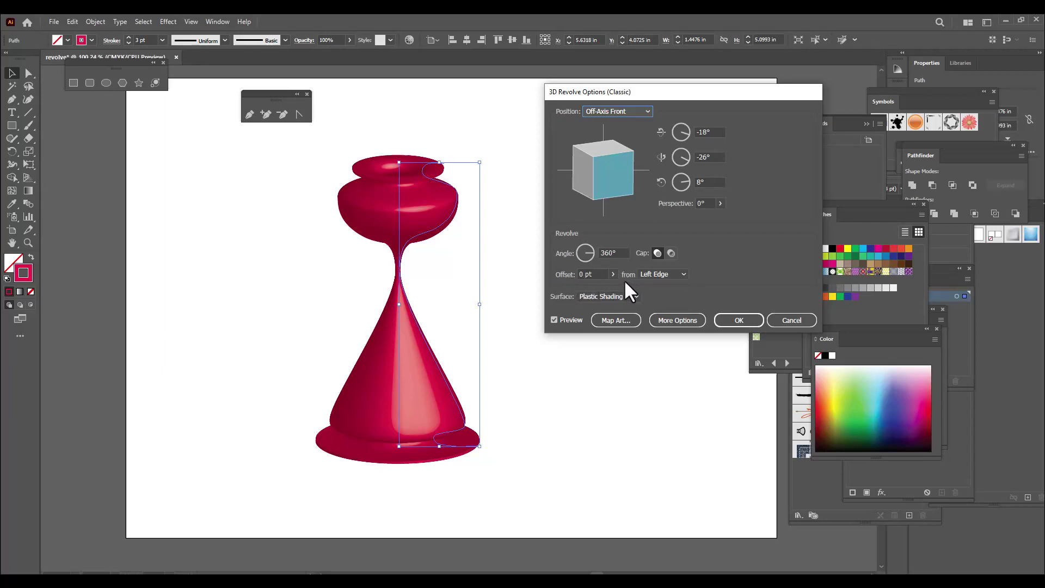
pyautogui.click(674, 273)
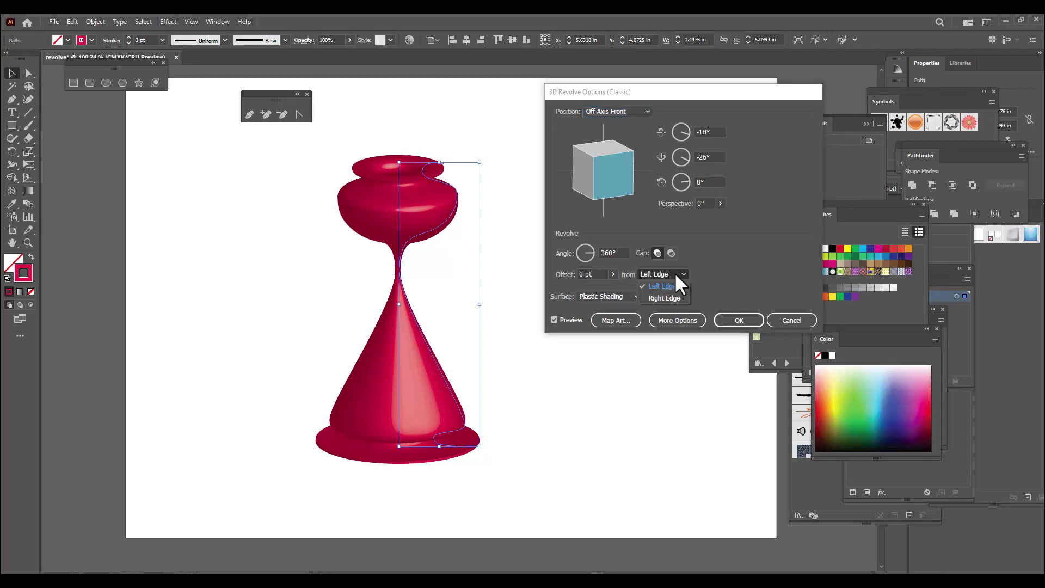
pyautogui.click(665, 298)
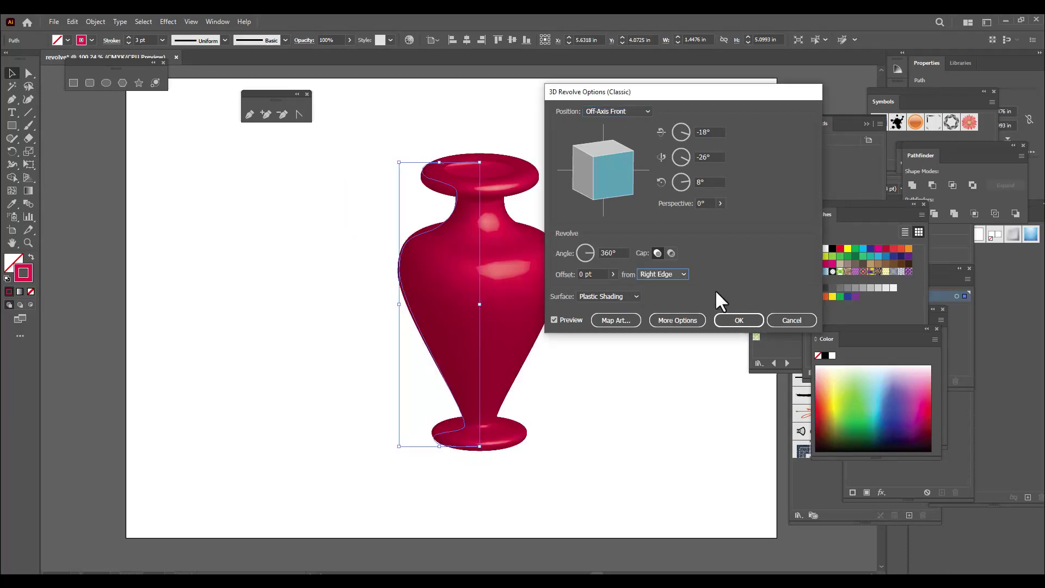
pyautogui.moveTo(666, 92); pyautogui.dragTo(754, 80)
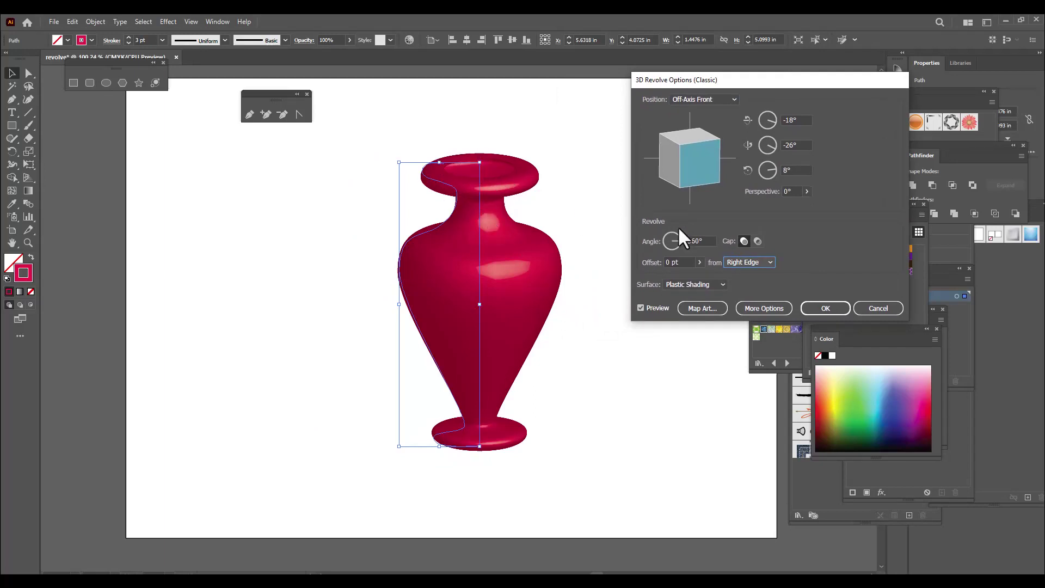
pyautogui.click(878, 308)
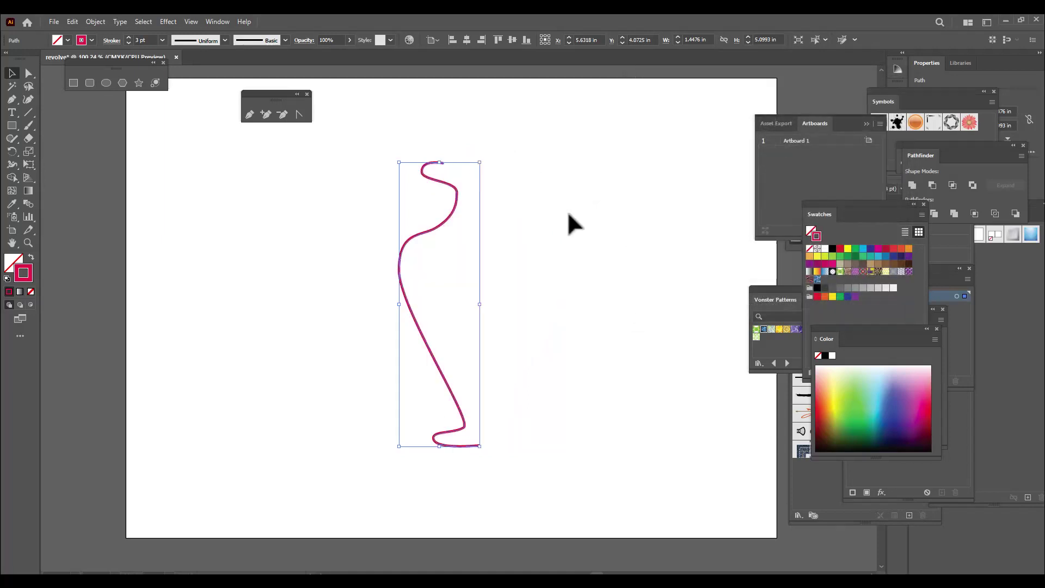
# Move the top end anchor of the vase profile outward and slightly up to shorten the curled rim
pyautogui.click(481, 175)
pyautogui.click(28, 73)
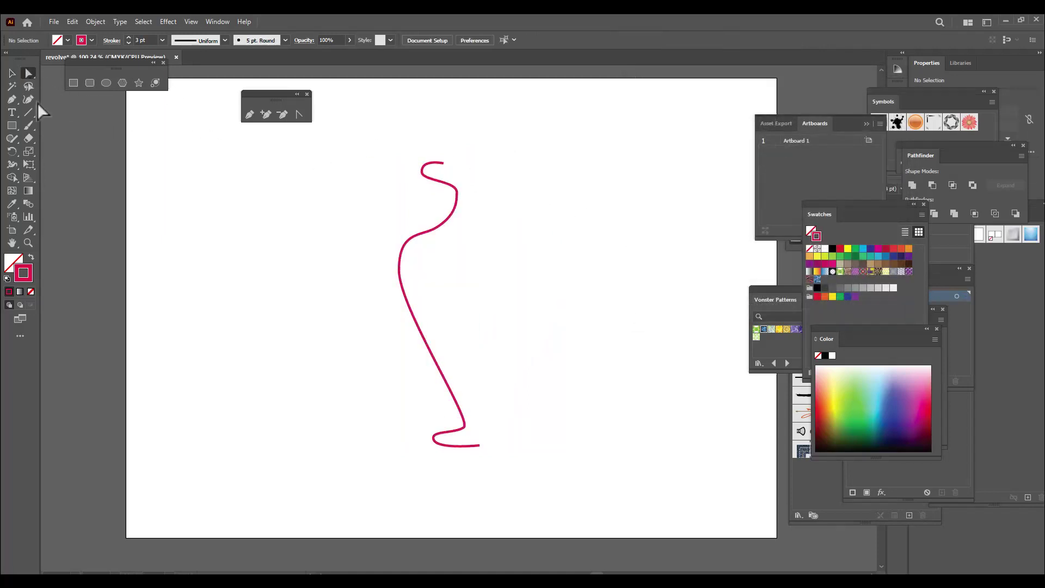
pyautogui.click(445, 163)
pyautogui.moveTo(443, 163)
pyautogui.mouseDown()
pyautogui.moveTo(415, 165)
pyautogui.moveTo(429, 161)
pyautogui.mouseUp()
pyautogui.click(473, 180)
pyautogui.click(11, 73)
pyautogui.click(457, 196)
pyautogui.click(169, 22)
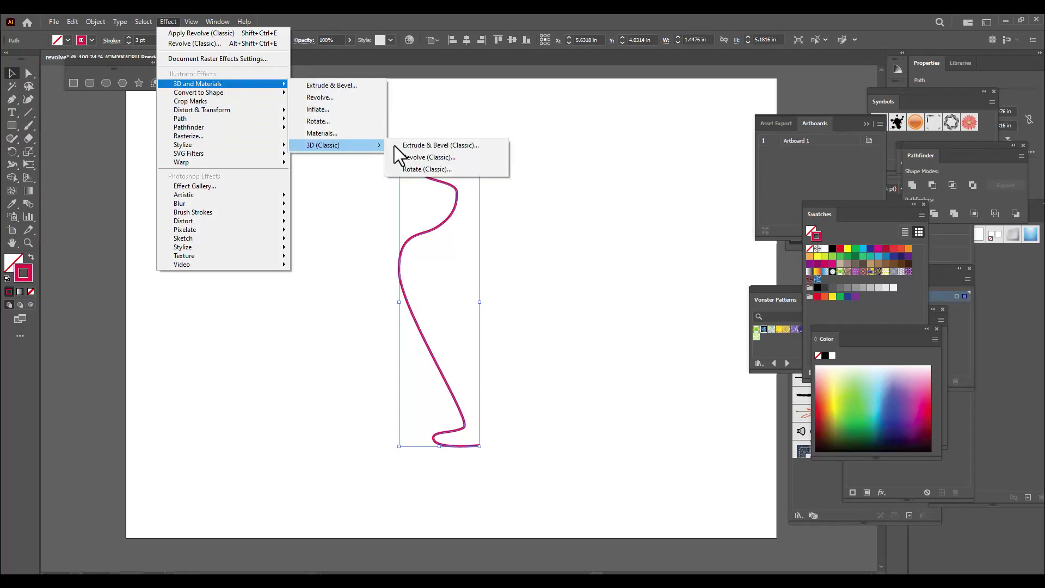
pyautogui.click(452, 158)
pyautogui.click(746, 261)
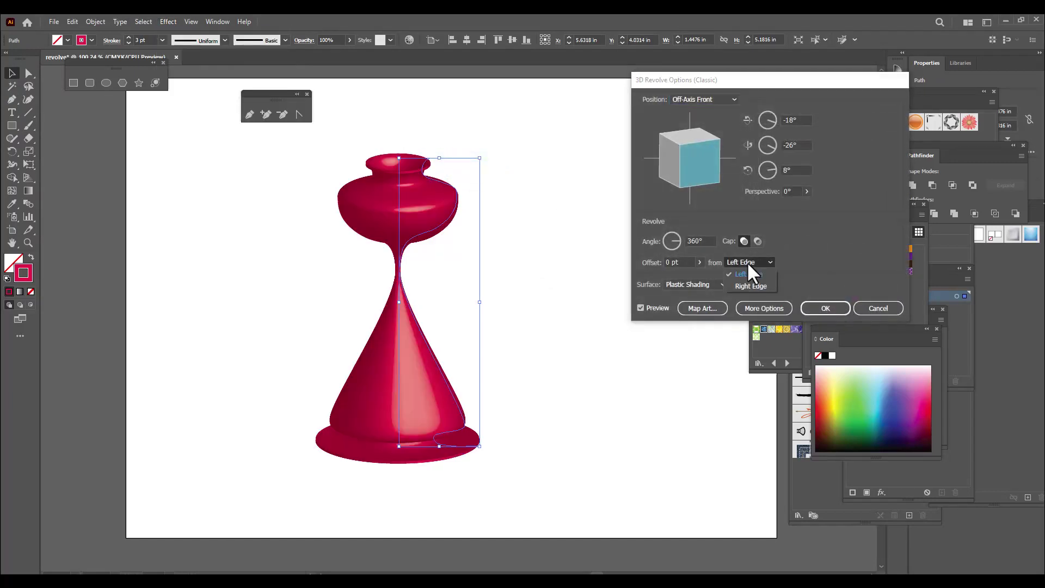
pyautogui.click(763, 287)
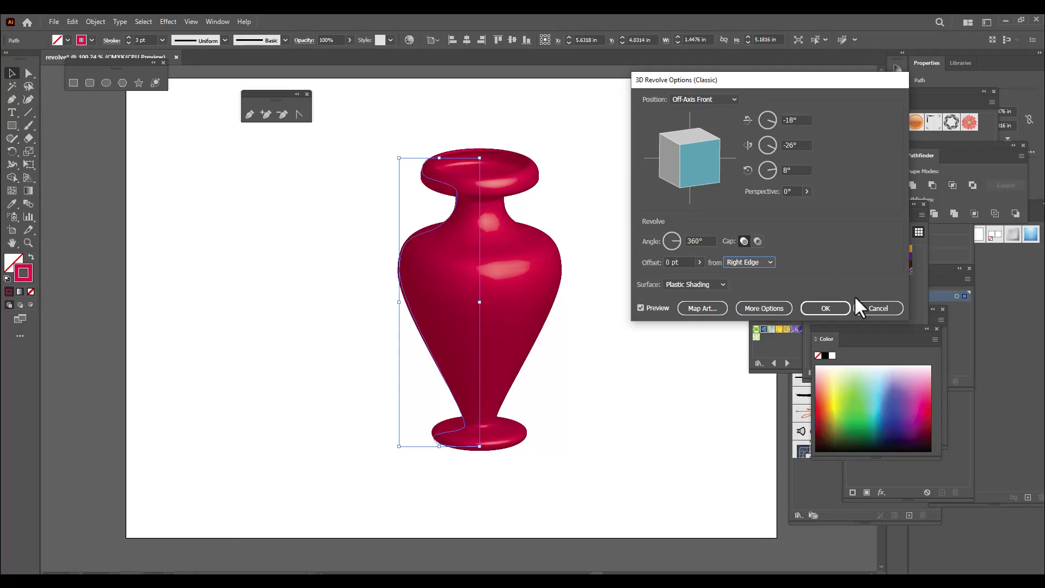
pyautogui.click(869, 308)
# Delete the top end anchor point of the vase profile to remove the curled rim
pyautogui.click(396, 185)
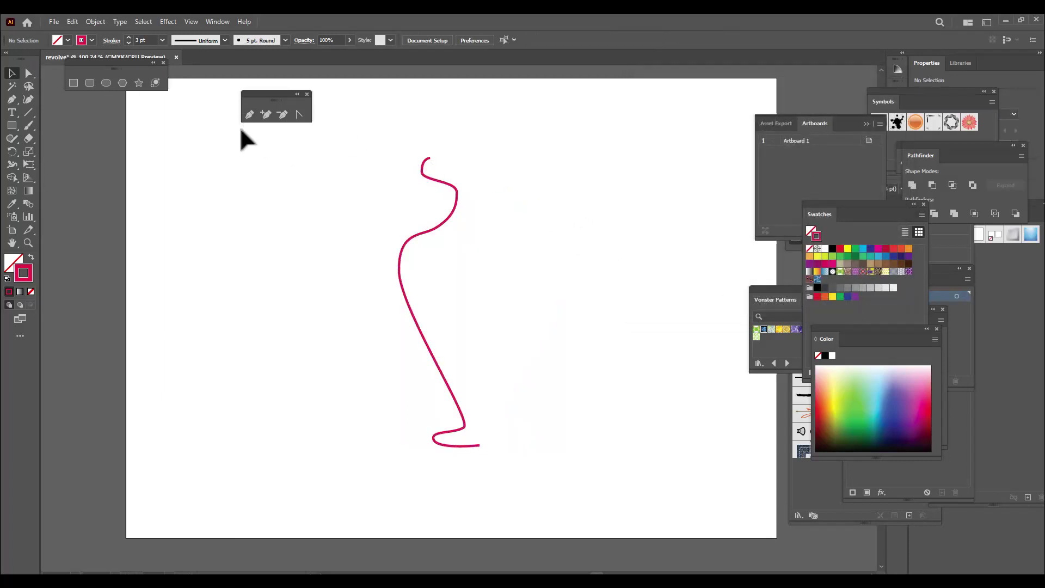
pyautogui.click(285, 115)
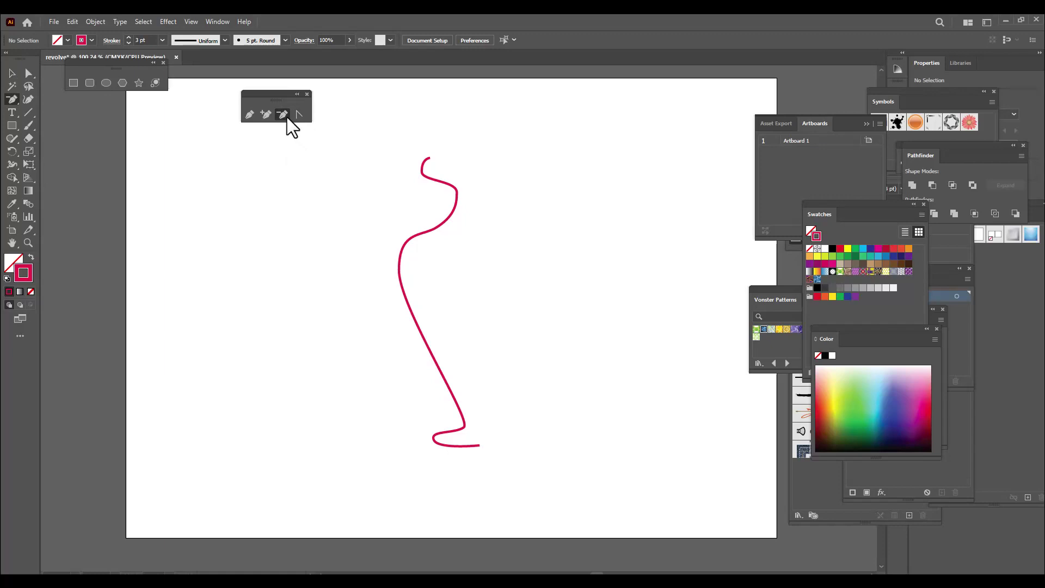
pyautogui.click(429, 158)
pyautogui.click(12, 73)
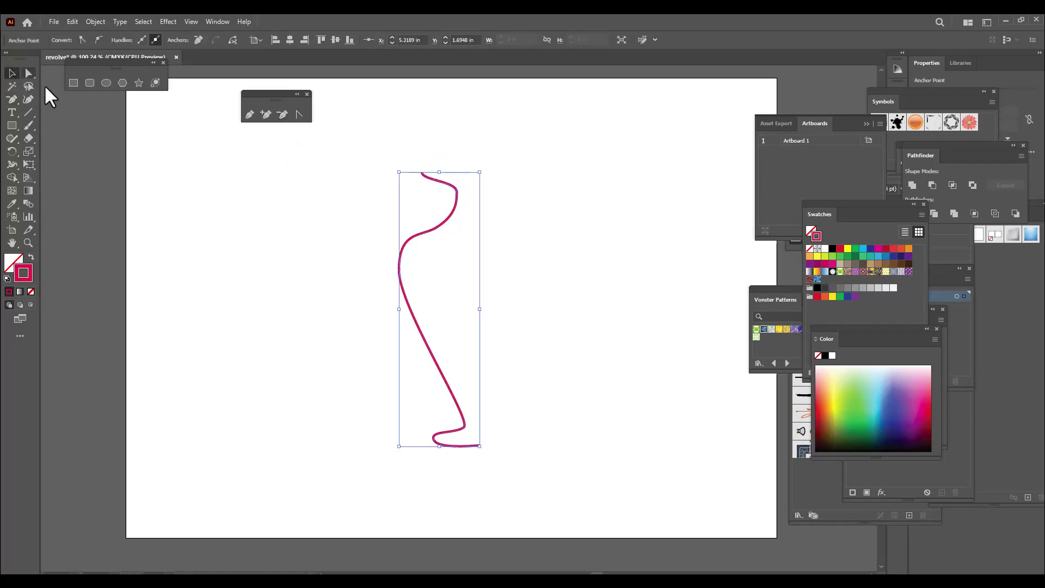
pyautogui.click(446, 142)
# Adjust the new top end of the vase profile so the rim flows into the neck in a smooth curve
pyautogui.press('a')
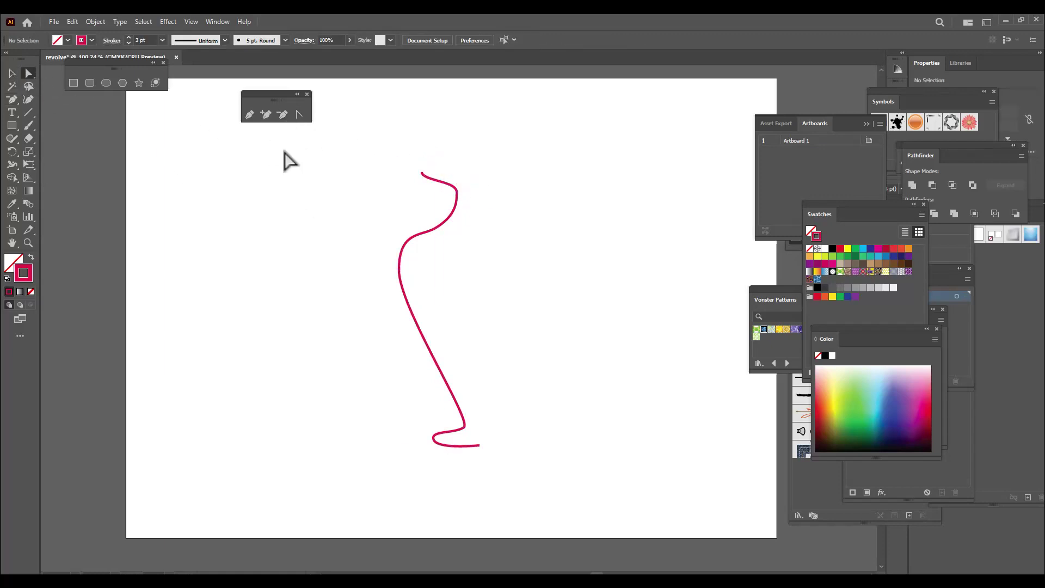
pyautogui.click(423, 174)
pyautogui.moveTo(422, 175)
pyautogui.mouseDown()
pyautogui.moveTo(436, 173)
pyautogui.moveTo(405, 178)
pyautogui.moveTo(421, 173)
pyautogui.mouseUp()
pyautogui.click(11, 73)
pyautogui.click(223, 180)
# Apply a 3D Revolve (Classic) effect to the vase profile, revolving it from the Right Edge
pyautogui.click(453, 219)
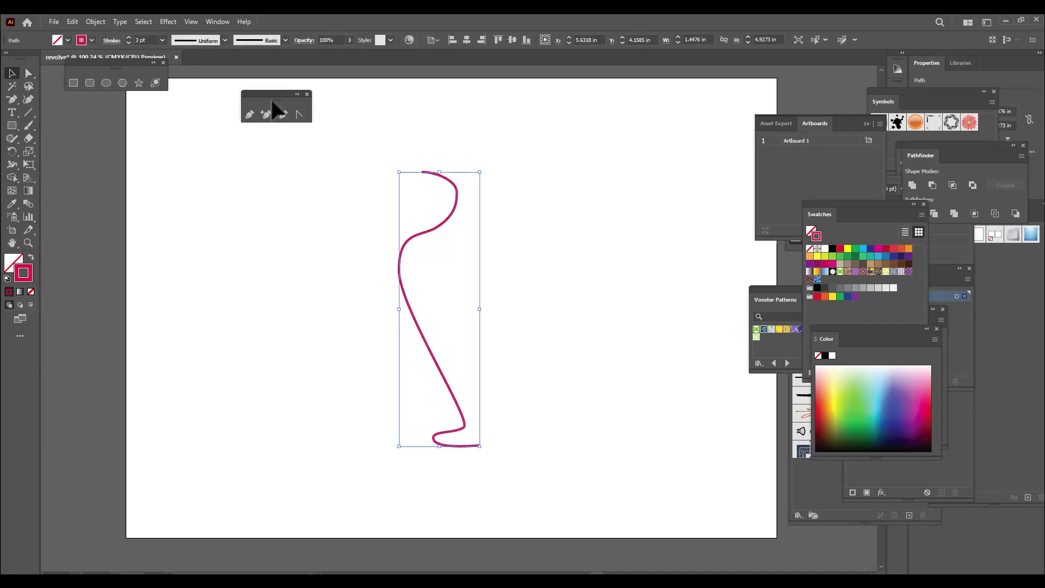
pyautogui.click(168, 22)
pyautogui.moveTo(227, 85)
pyautogui.moveTo(365, 145)
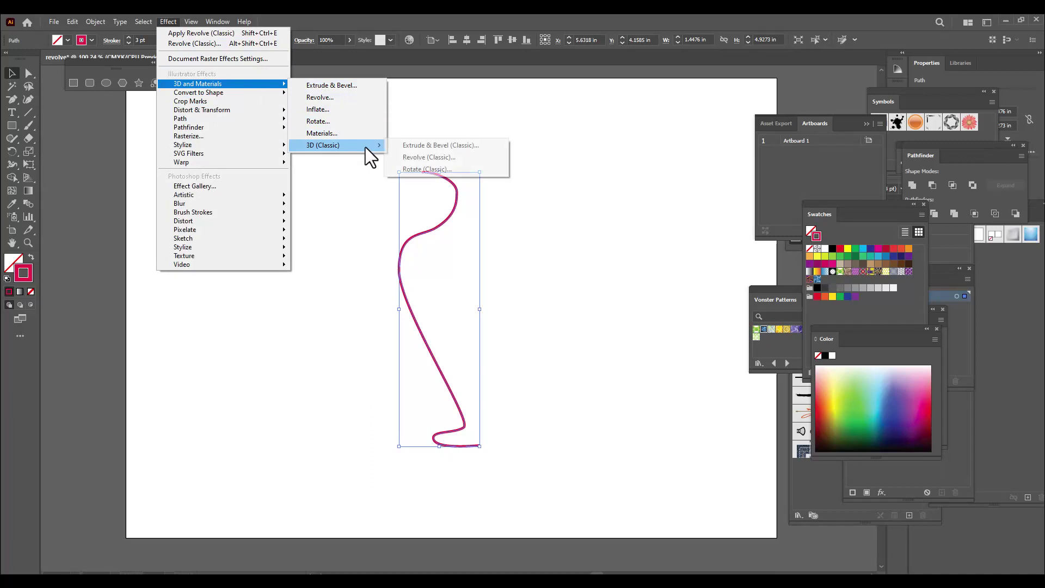
pyautogui.click(479, 159)
pyautogui.click(763, 263)
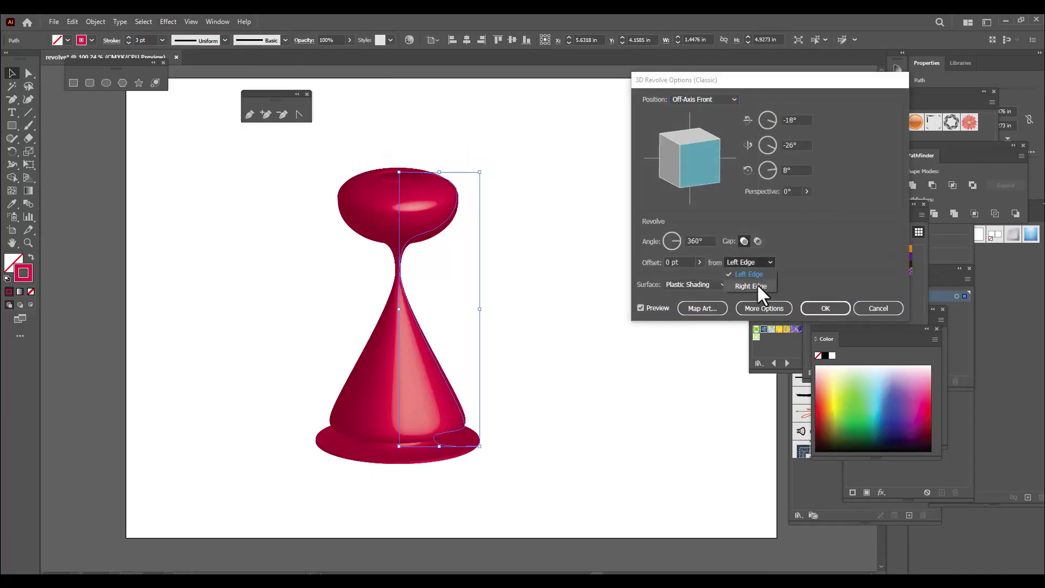
pyautogui.click(757, 287)
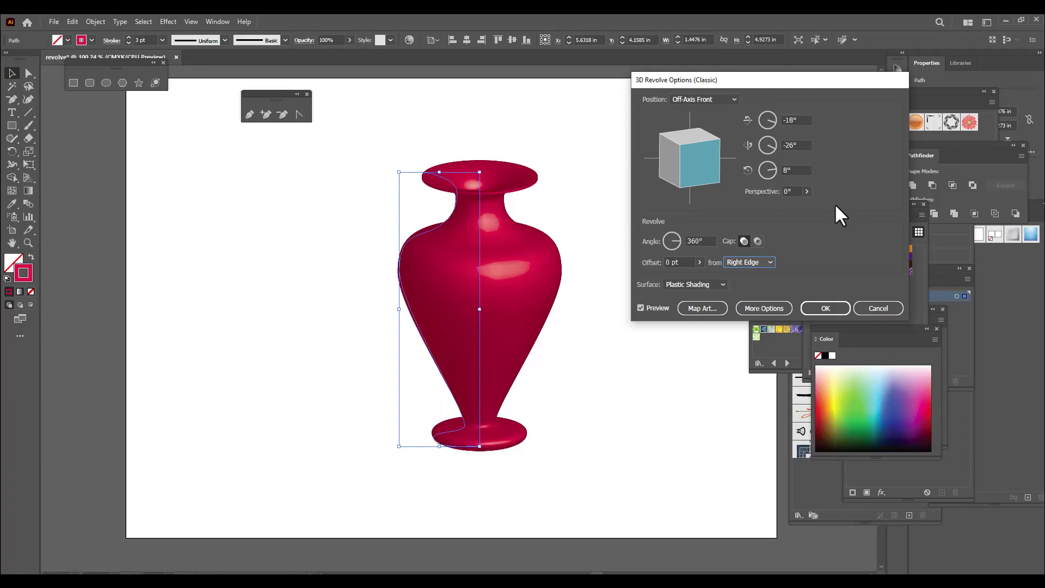
pyautogui.moveTo(727, 80); pyautogui.dragTo(738, 77)
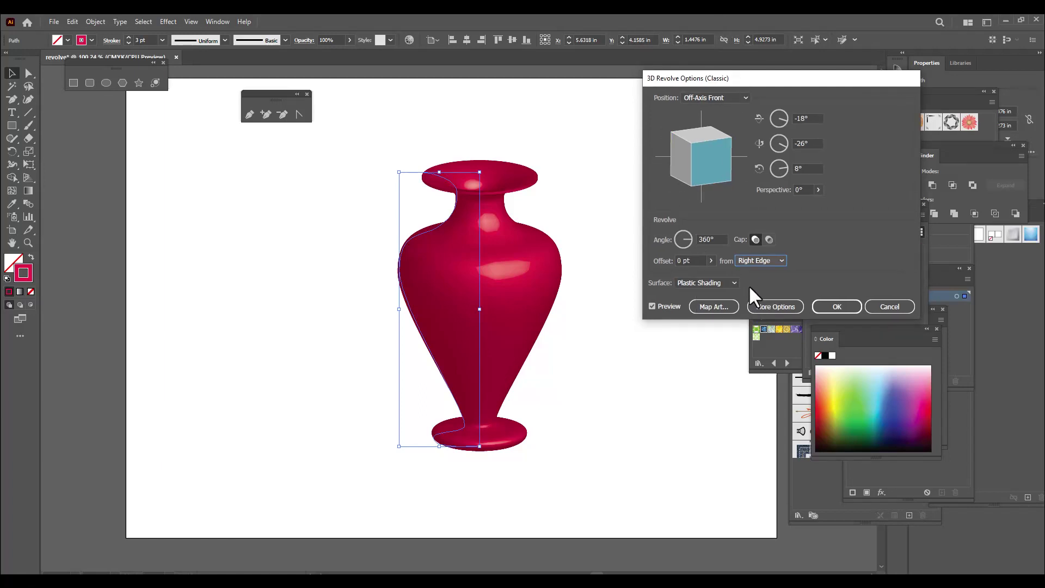
# Move the revolved vase's light source to the lower left of the shading sphere and set Highlight Intensity to 21%
pyautogui.click(779, 306)
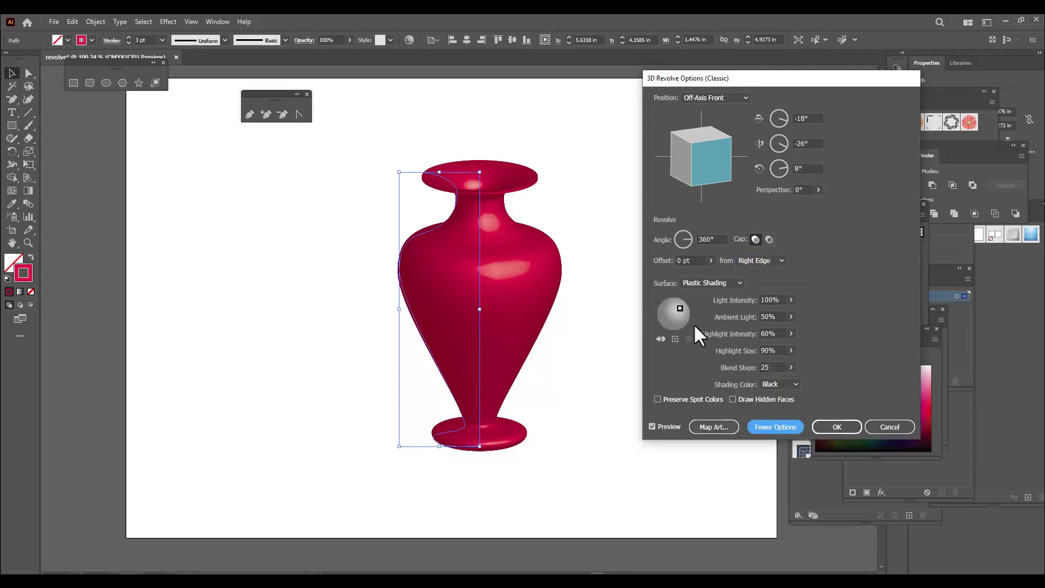
pyautogui.moveTo(680, 308); pyautogui.dragTo(668, 315)
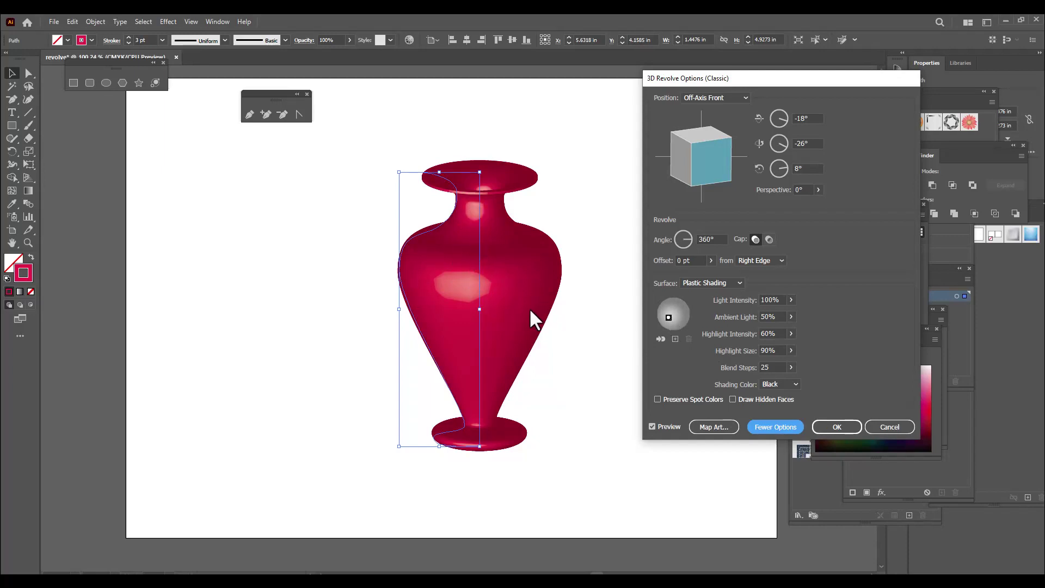
pyautogui.click(790, 333)
pyautogui.moveTo(758, 344); pyautogui.dragTo(756, 344)
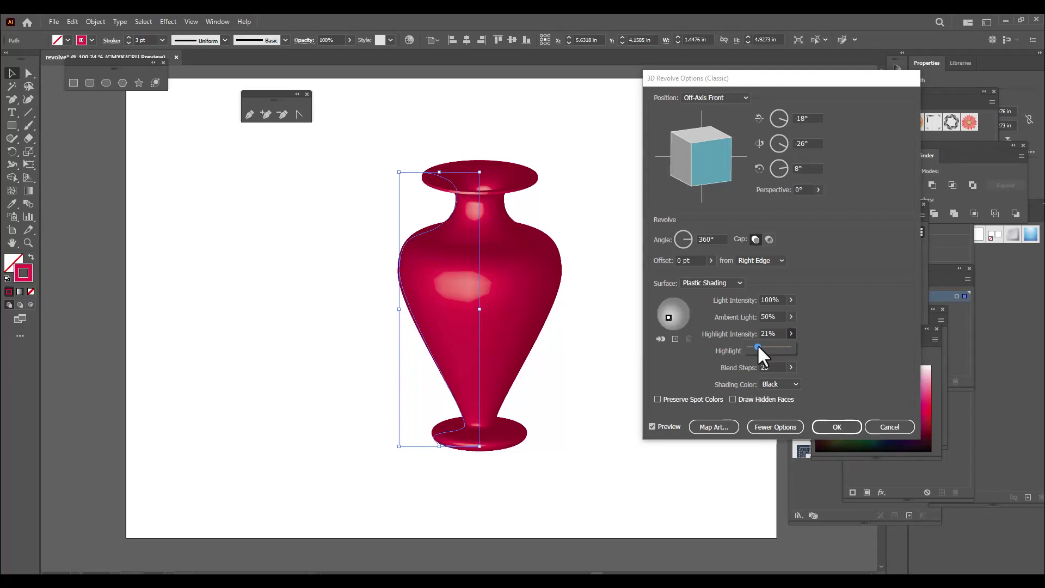
pyautogui.press('Tab')
# Set the revolved vase's Highlight Size to 40% and its Ambient Light to 33%
pyautogui.click(791, 350)
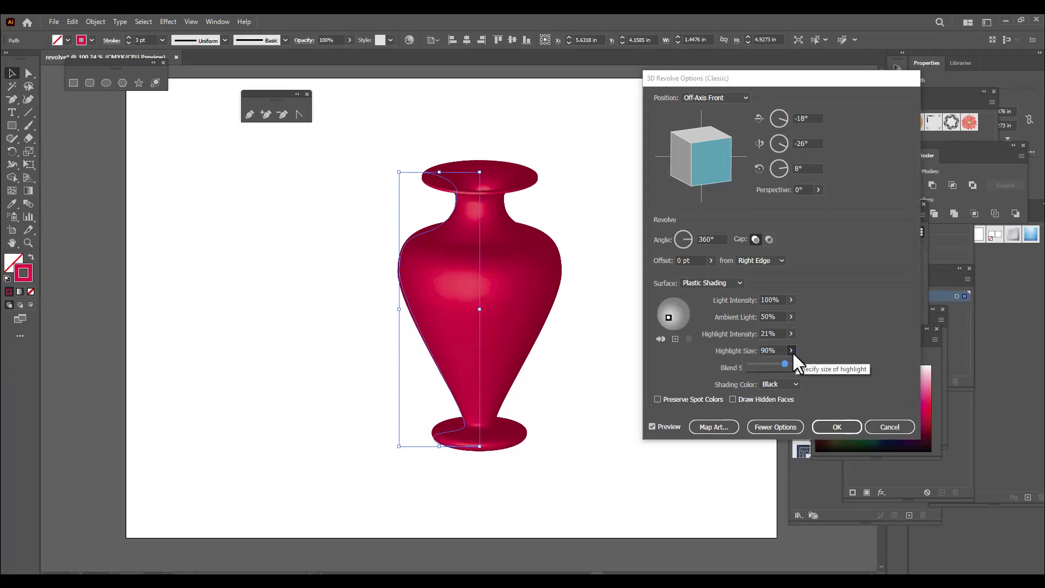
pyautogui.moveTo(784, 364); pyautogui.dragTo(778, 363)
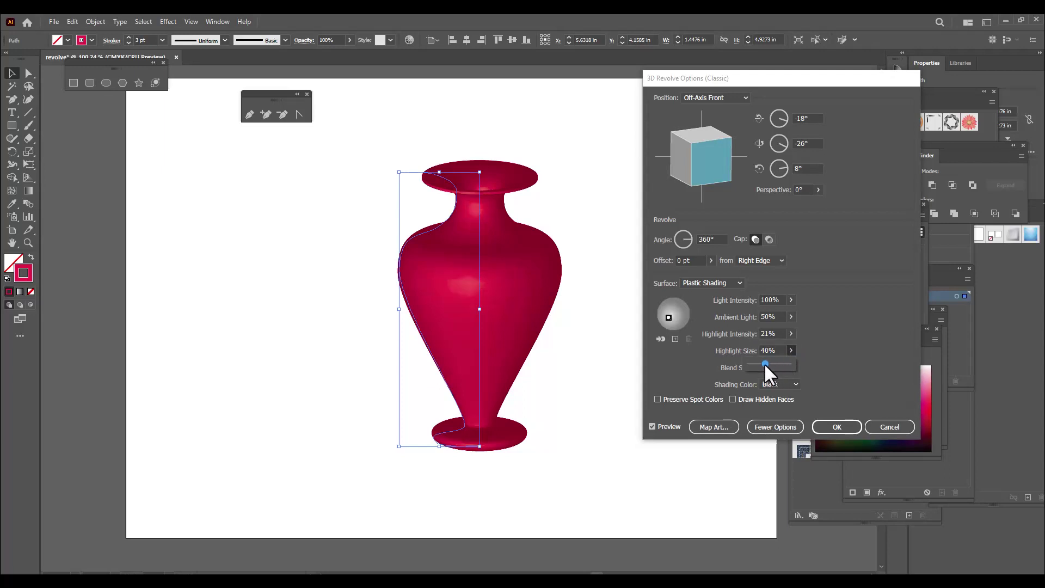
pyautogui.click(791, 317)
pyautogui.moveTo(772, 328); pyautogui.dragTo(761, 328)
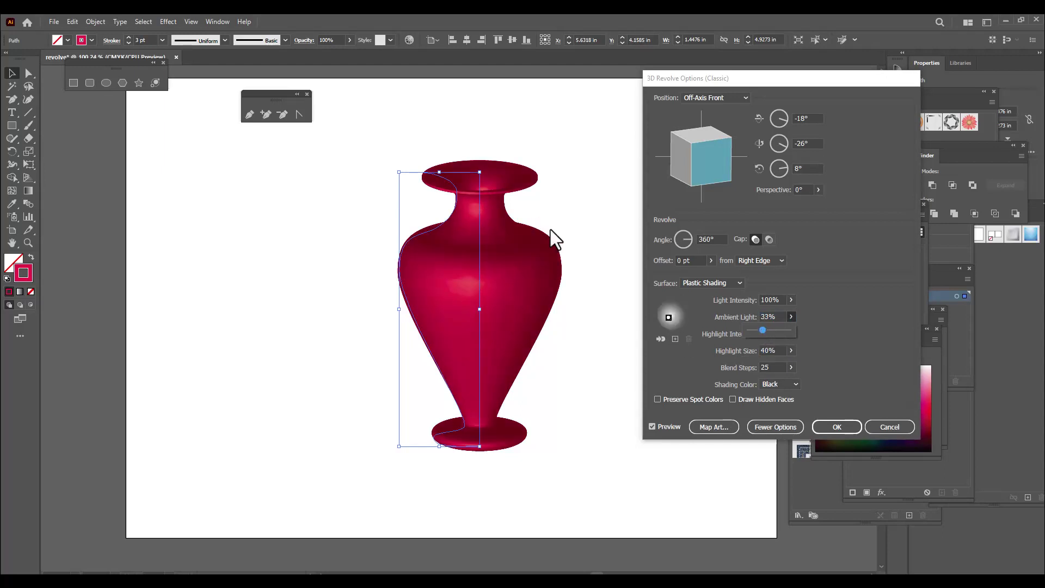
# Set the Blend Steps of the vase's surface shading to 128 and apply the 3D Revolve settings
pyautogui.click(791, 367)
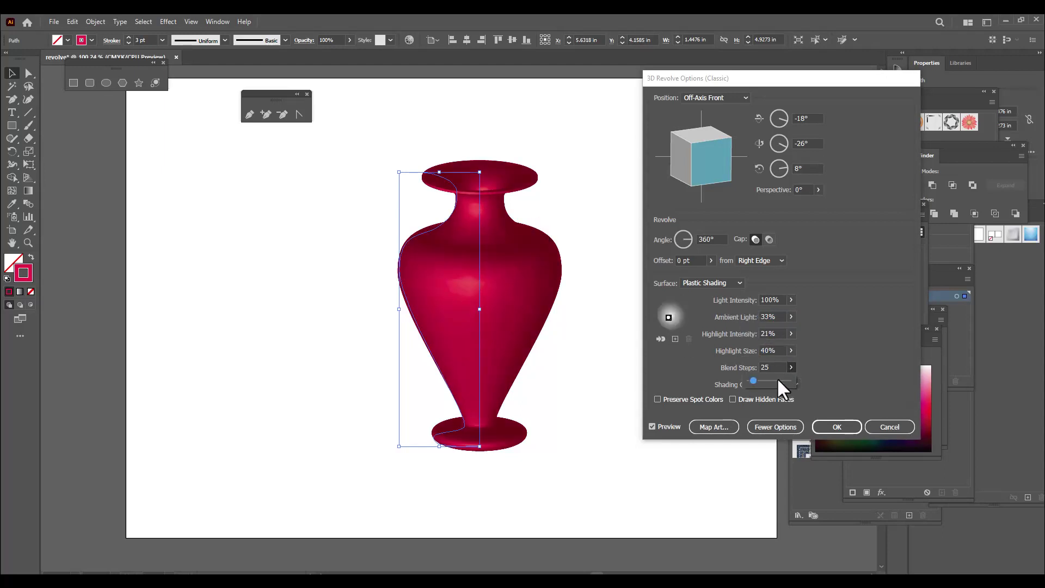
pyautogui.moveTo(752, 379); pyautogui.dragTo(764, 379)
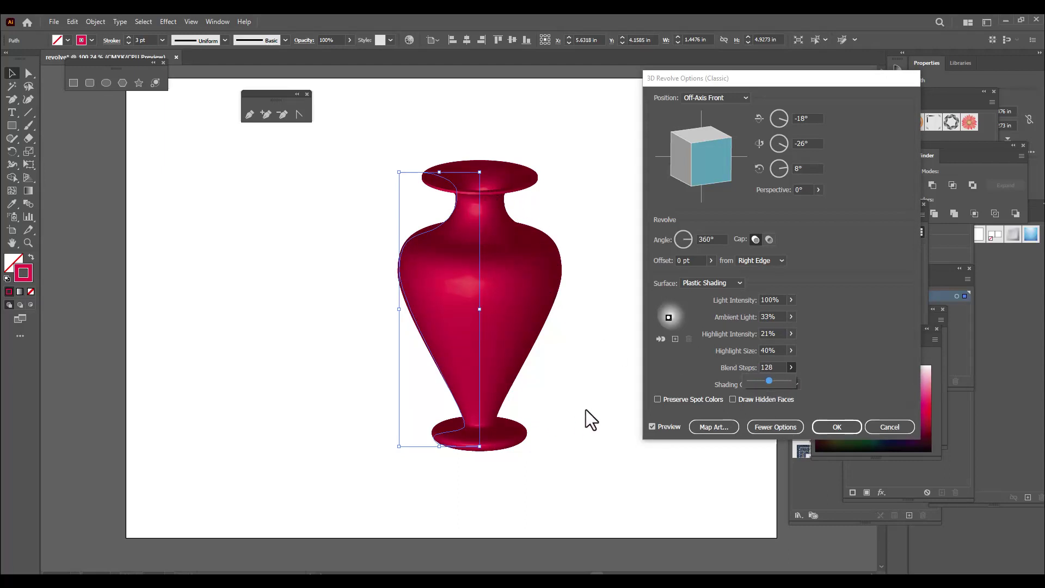
pyautogui.click(736, 77)
pyautogui.moveTo(737, 76); pyautogui.dragTo(744, 76)
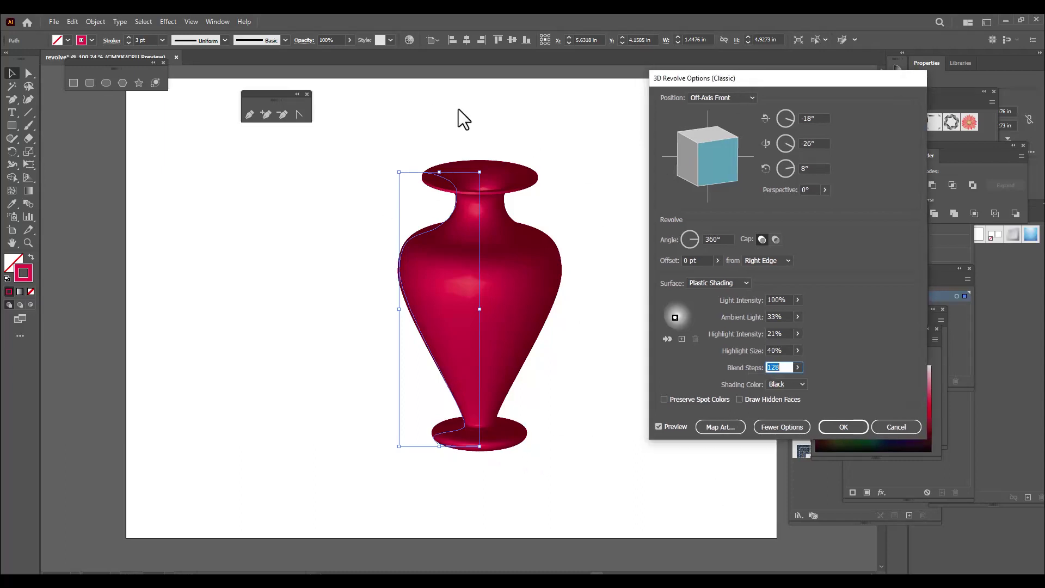
pyautogui.click(843, 426)
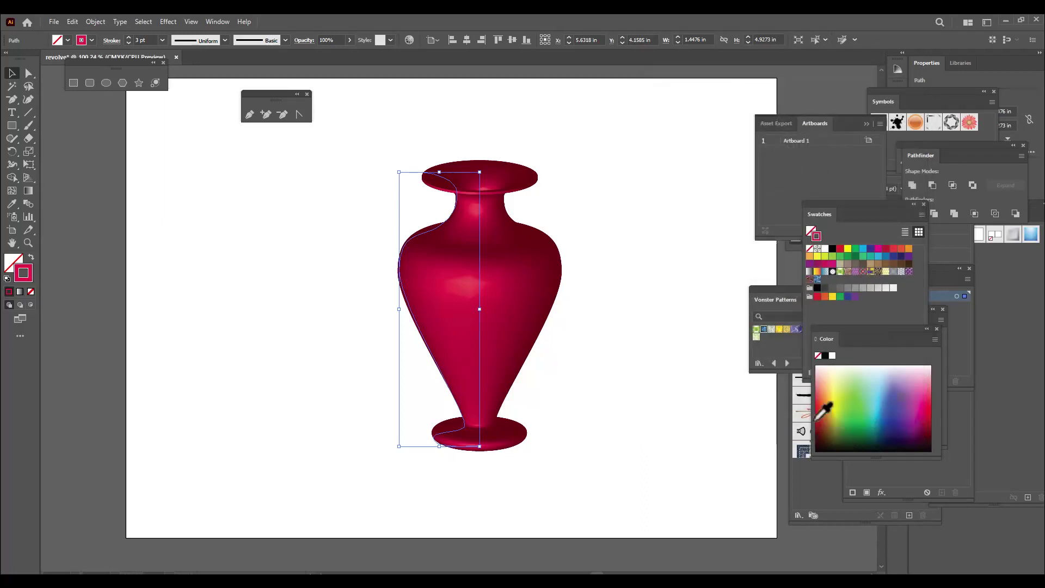
# Move the revolved vase slightly down and to the left on the artboard, and expand its appearance
pyautogui.click(10, 75)
pyautogui.click(277, 285)
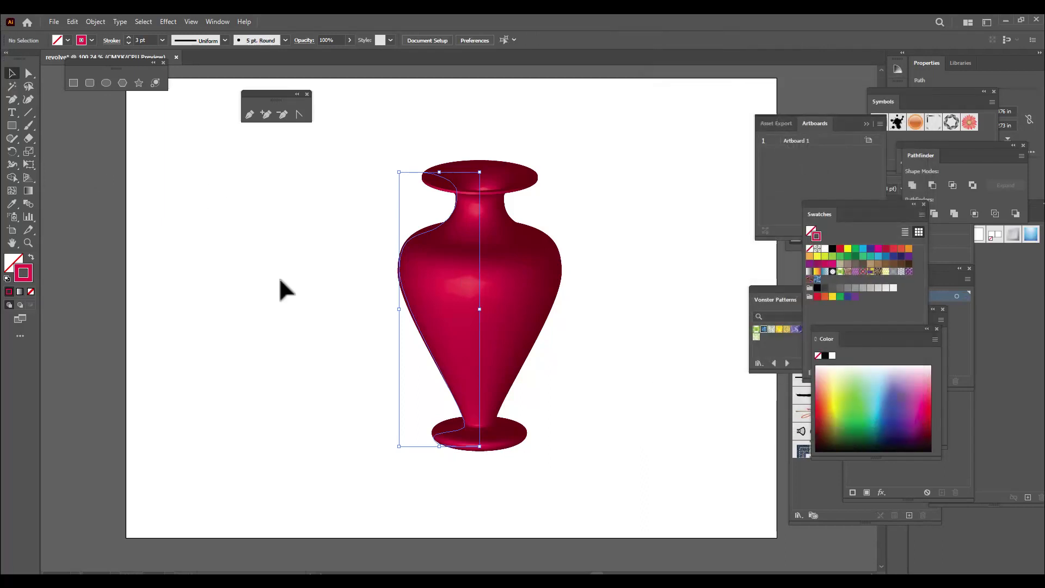
pyautogui.click(512, 291)
pyautogui.moveTo(520, 241); pyautogui.dragTo(504, 266)
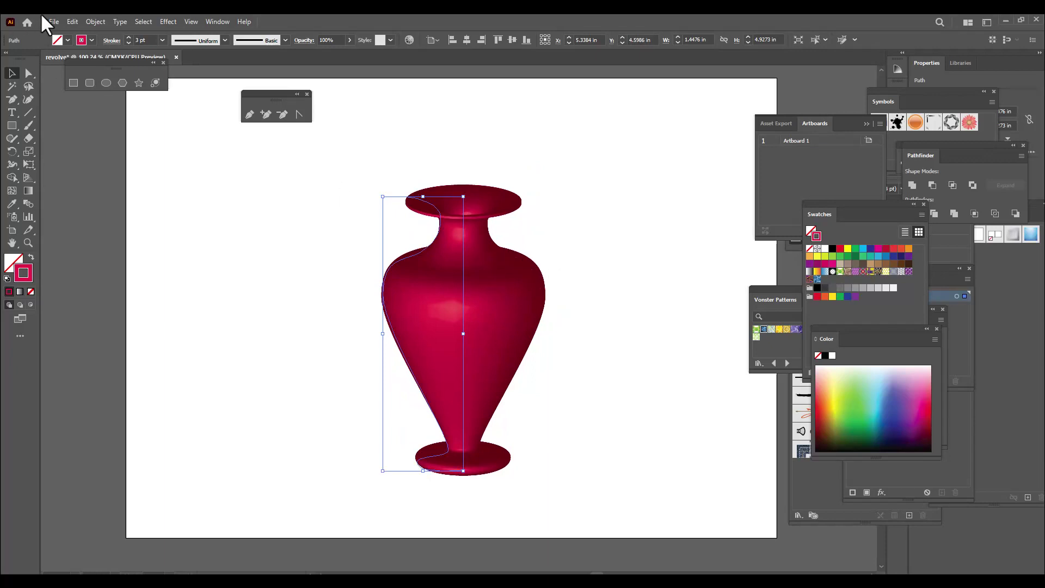
pyautogui.click(96, 23)
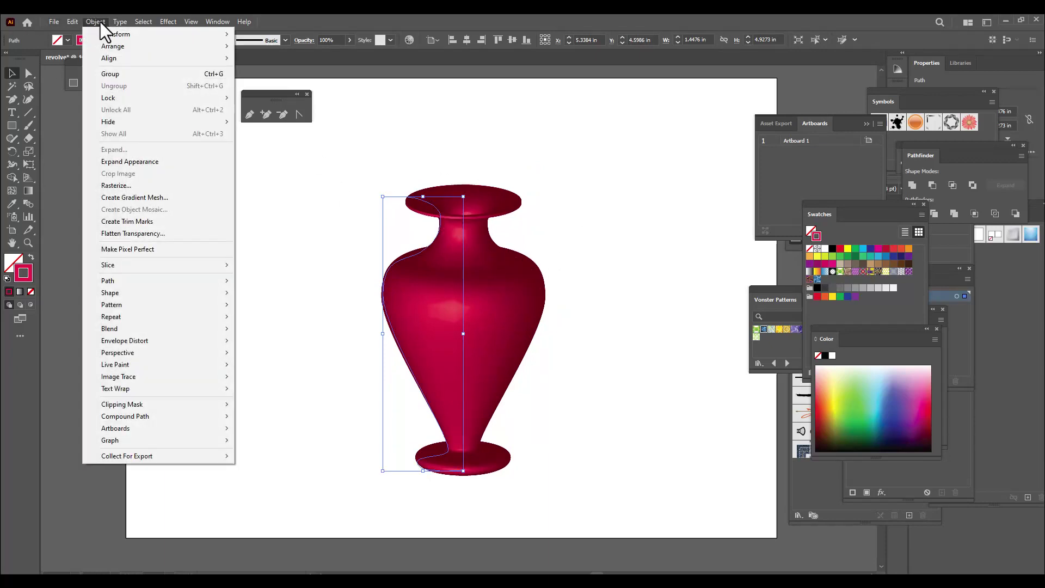
pyautogui.click(175, 163)
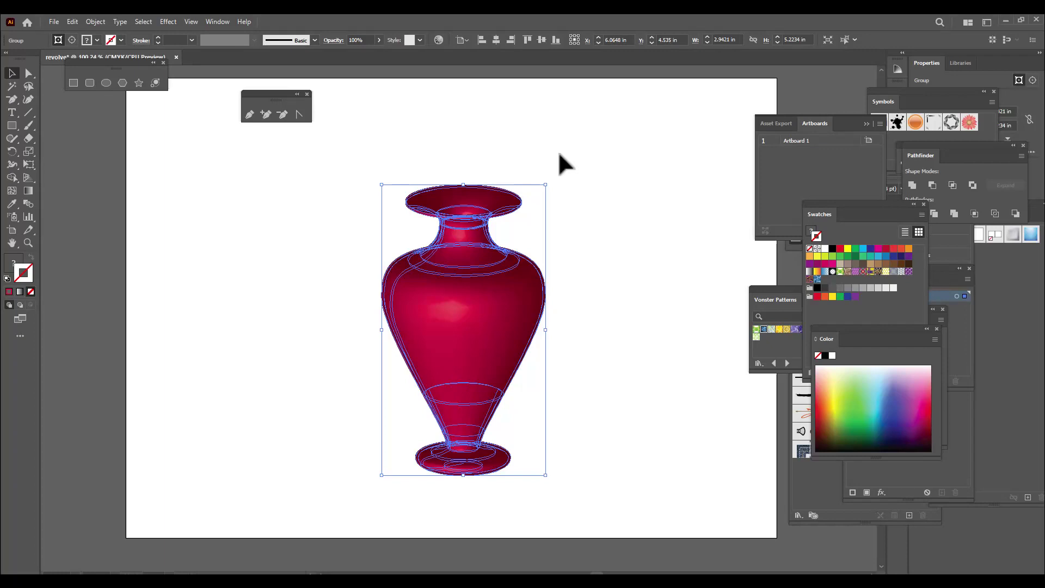
# Ungroup the expanded vase twice so that its surface pieces can be selected separately
pyautogui.click(613, 294)
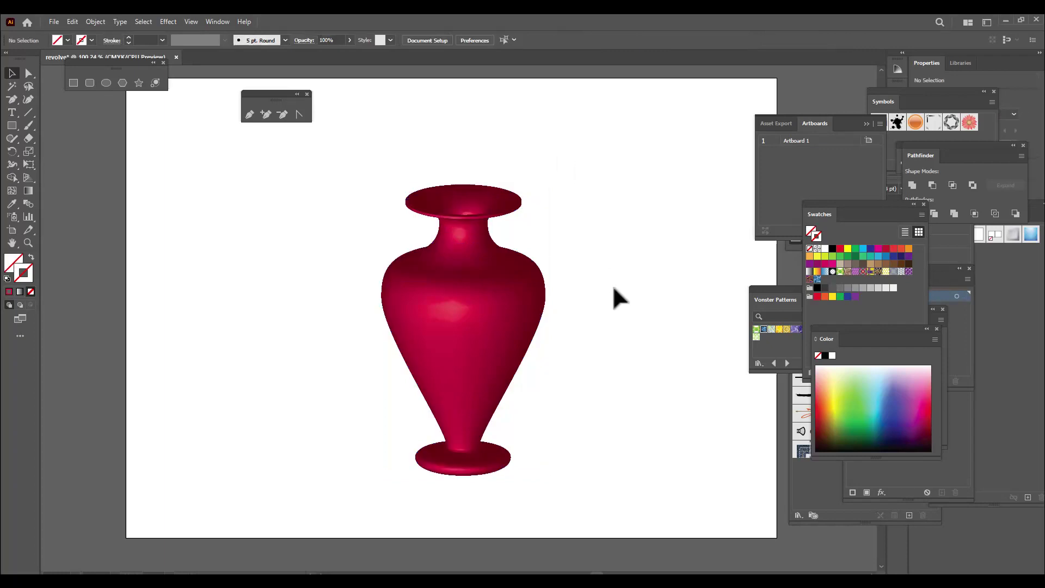
pyautogui.click(513, 315)
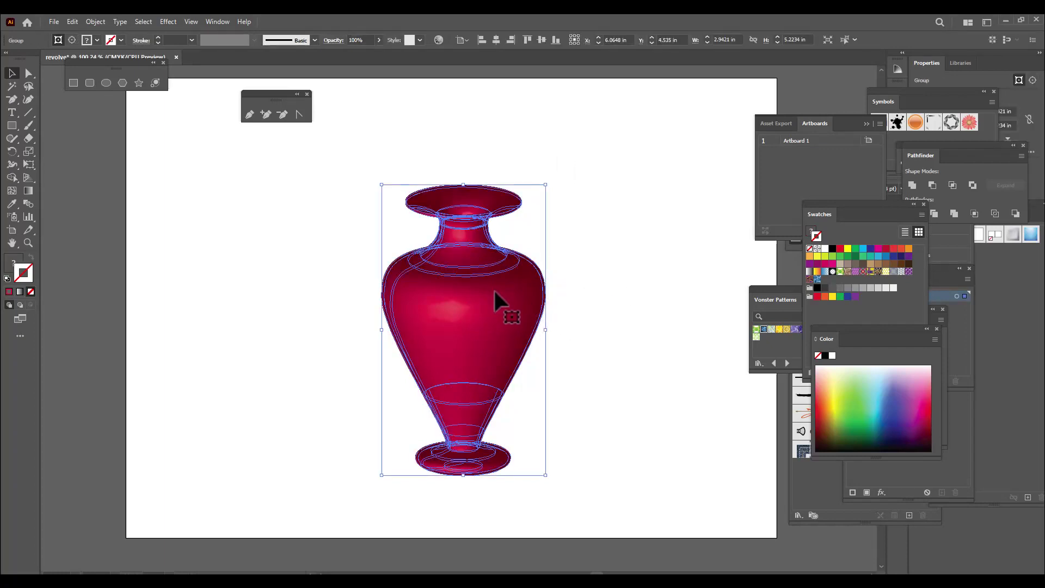
pyautogui.rightClick(481, 282)
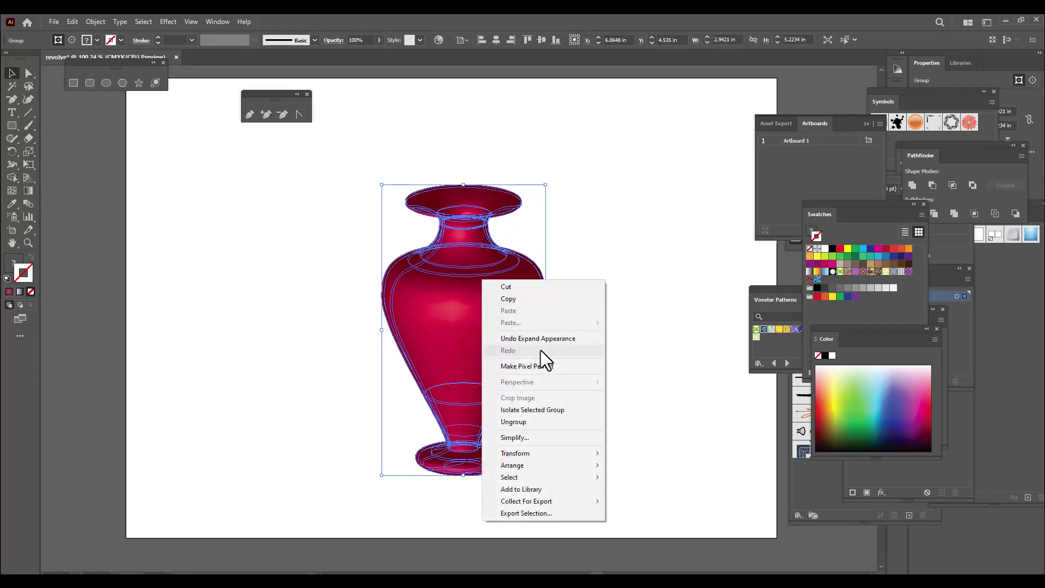
pyautogui.click(522, 423)
pyautogui.click(607, 378)
pyautogui.click(508, 326)
pyautogui.rightClick(505, 311)
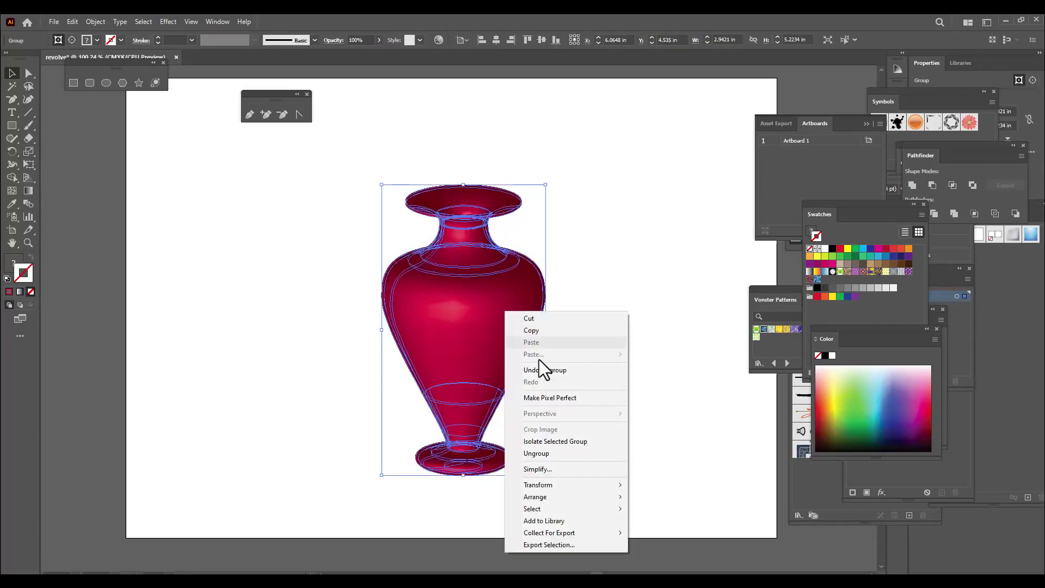
pyautogui.click(560, 453)
pyautogui.click(604, 360)
# Select all surface pieces of the vase's body, without neck and foot, and place a copy to the right of the vase
pyautogui.click(501, 321)
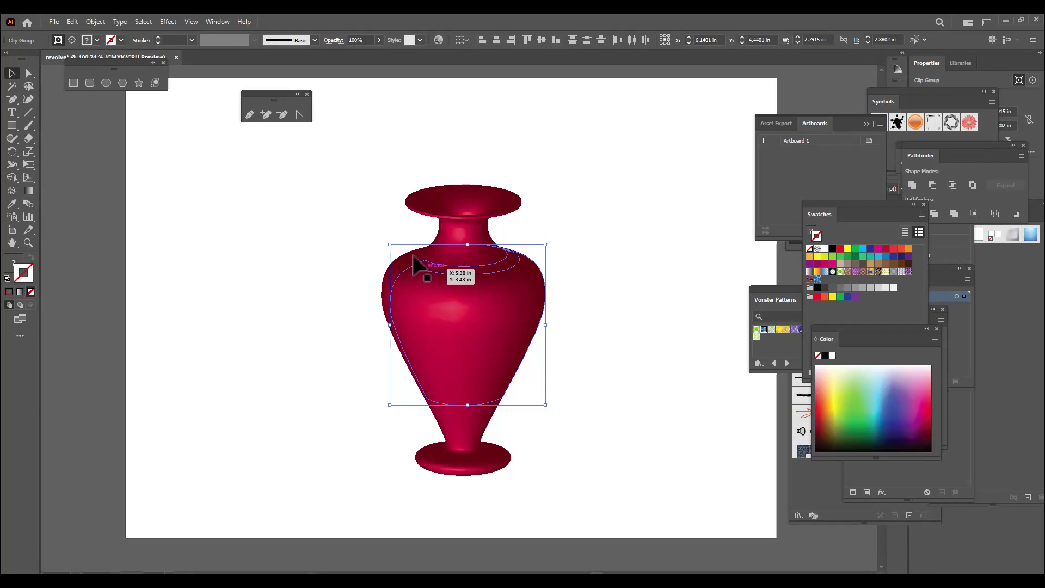
pyautogui.click(397, 264)
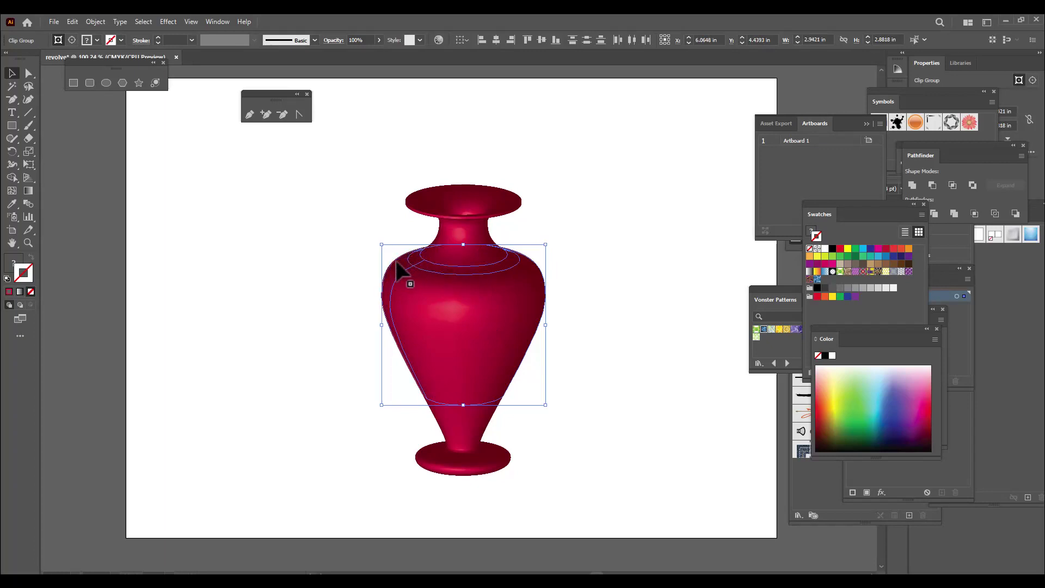
pyautogui.click(457, 433)
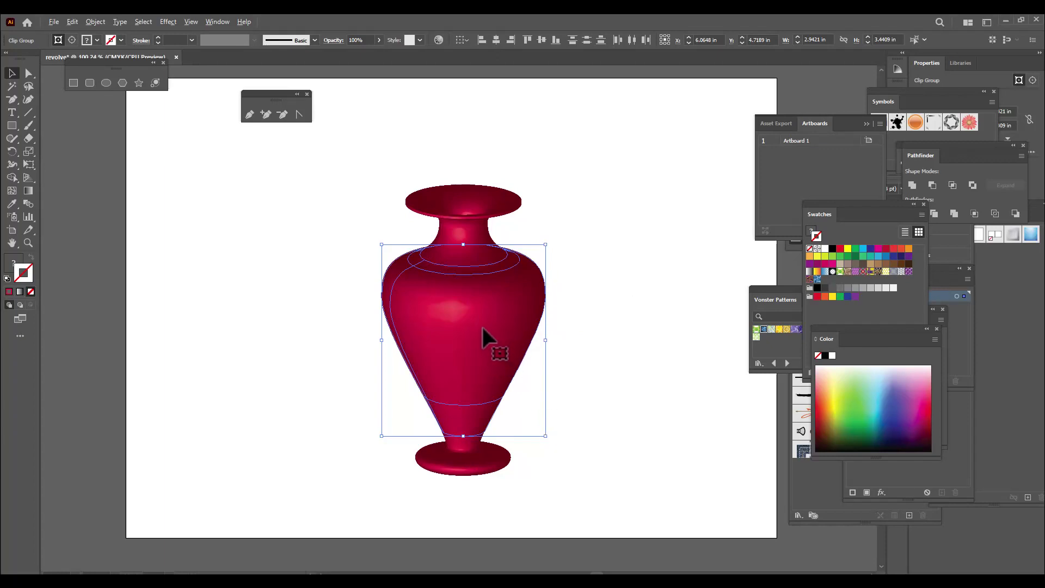
pyautogui.moveTo(486, 337); pyautogui.dragTo(679, 343)
pyautogui.click(637, 168)
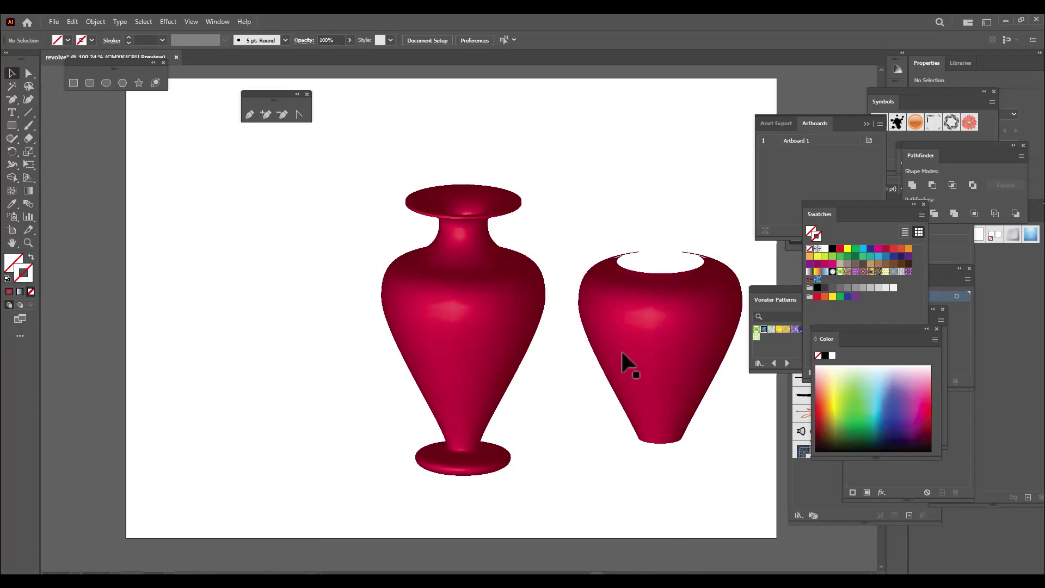
# Unite the copied body pieces into one solid shape with Pathfinder, and shift the shape slightly down and to the left
pyautogui.click(636, 329)
pyautogui.click(599, 243)
pyautogui.moveTo(561, 225); pyautogui.dragTo(752, 478)
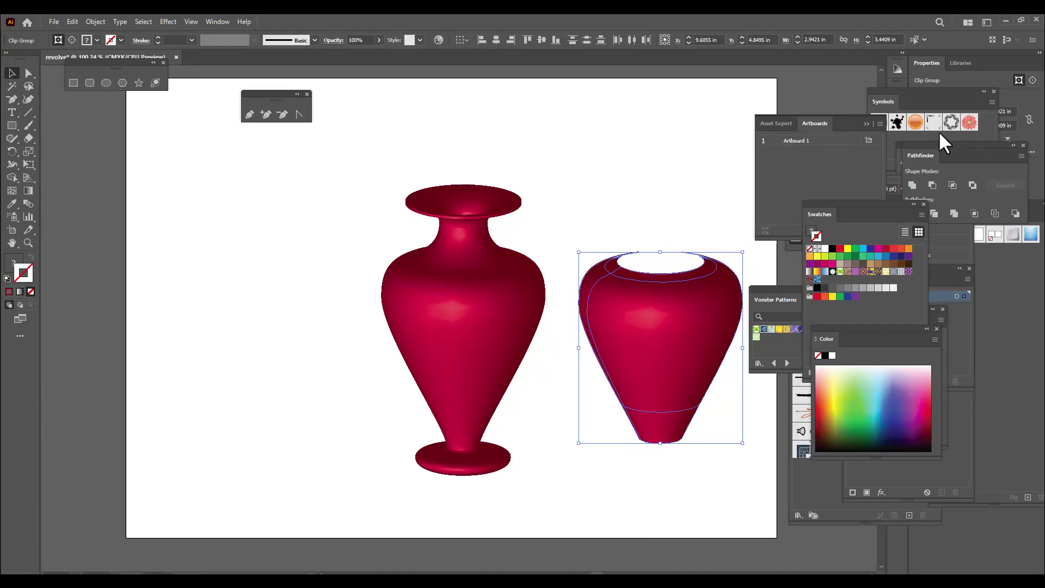
pyautogui.moveTo(930, 144); pyautogui.dragTo(664, 108)
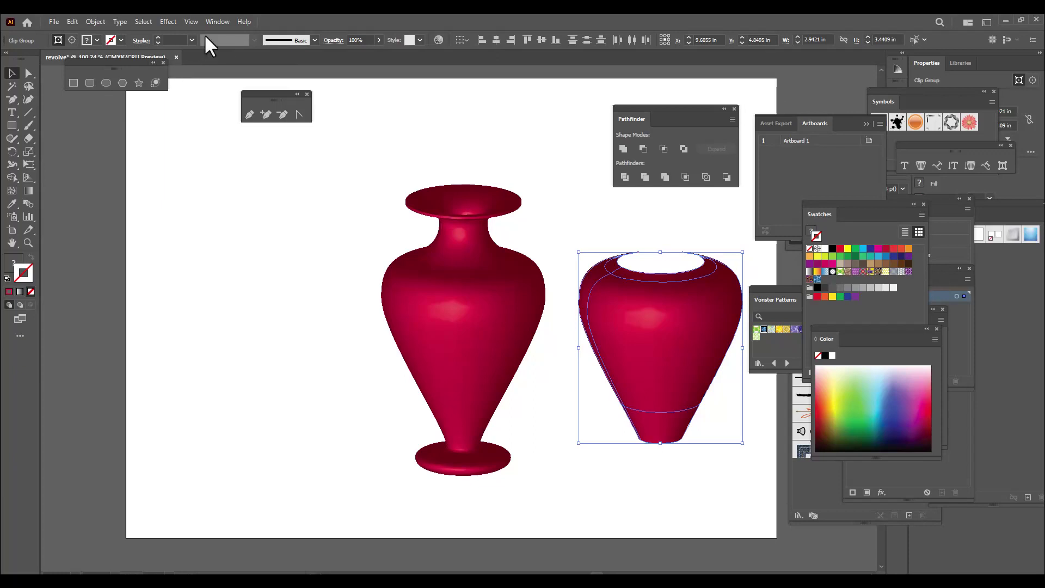
pyautogui.click(218, 21)
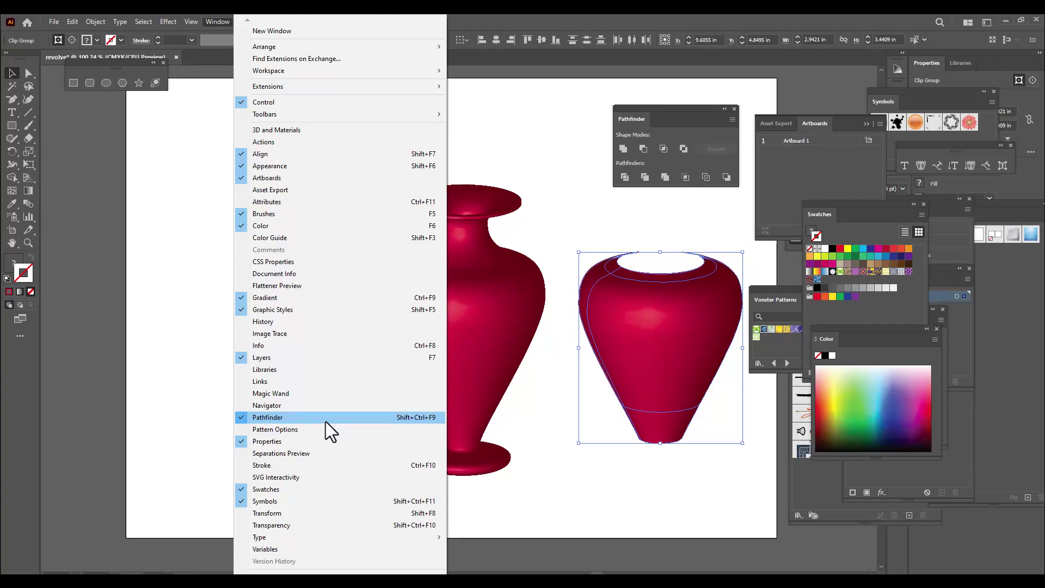
pyautogui.moveTo(688, 116); pyautogui.dragTo(665, 93)
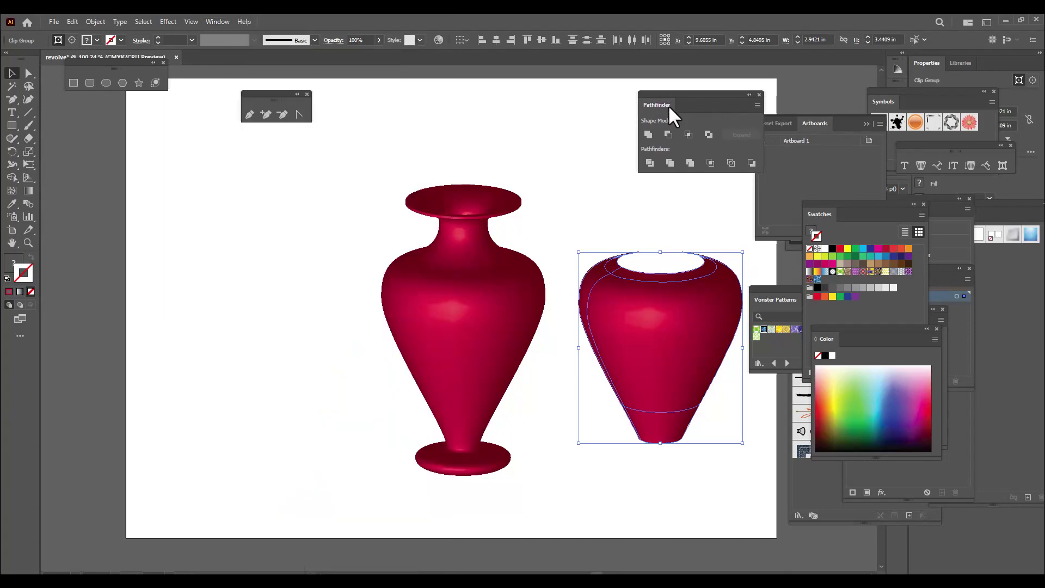
pyautogui.click(648, 135)
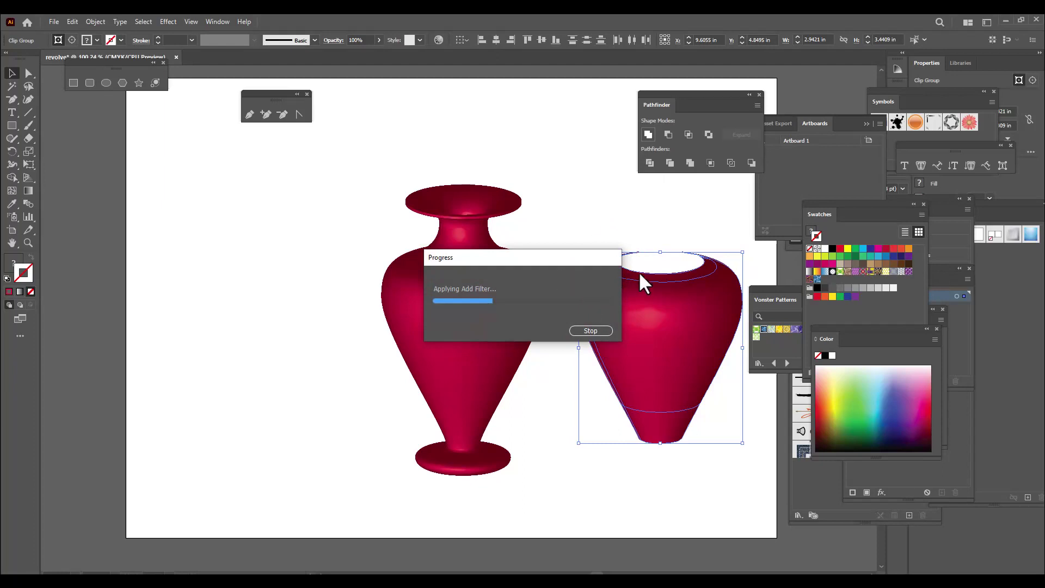
pyautogui.click(580, 171)
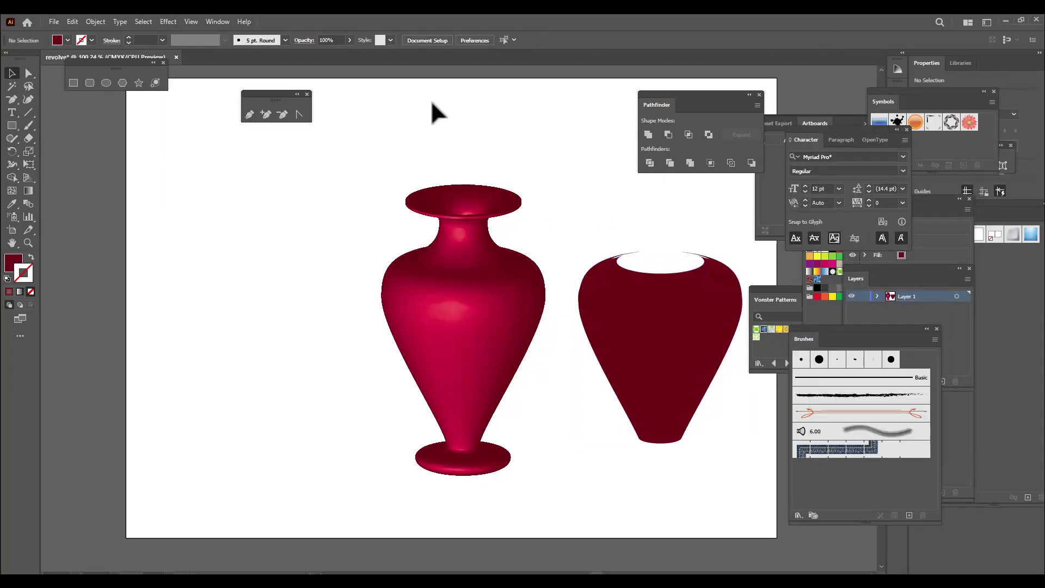
pyautogui.moveTo(660, 342)
pyautogui.mouseDown()
pyautogui.moveTo(671, 333)
pyautogui.moveTo(662, 325)
pyautogui.mouseUp()
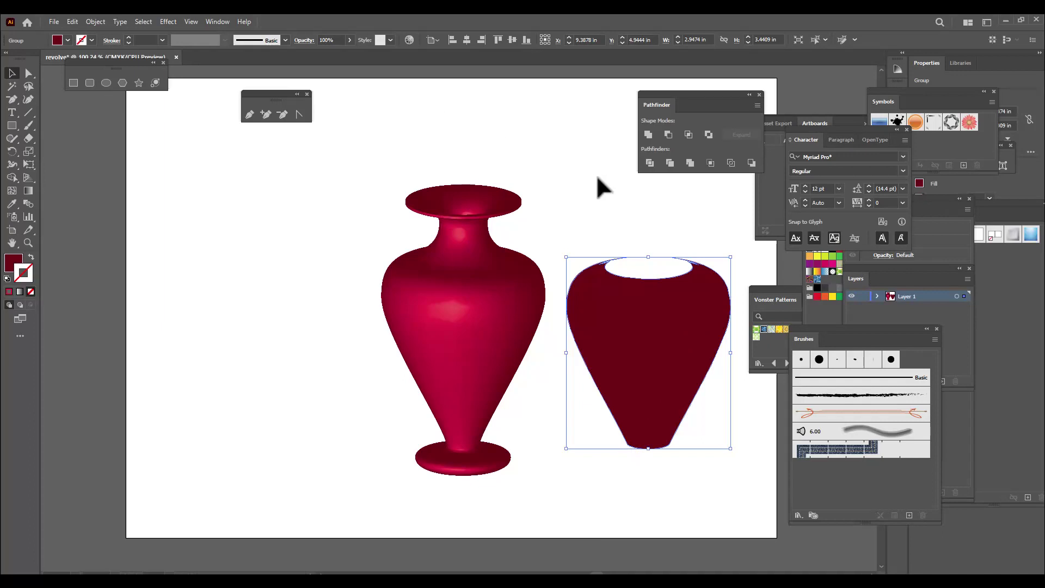
# Open the decorative Vonster Patterns swatch library and select the united vase body shape
pyautogui.click(221, 21)
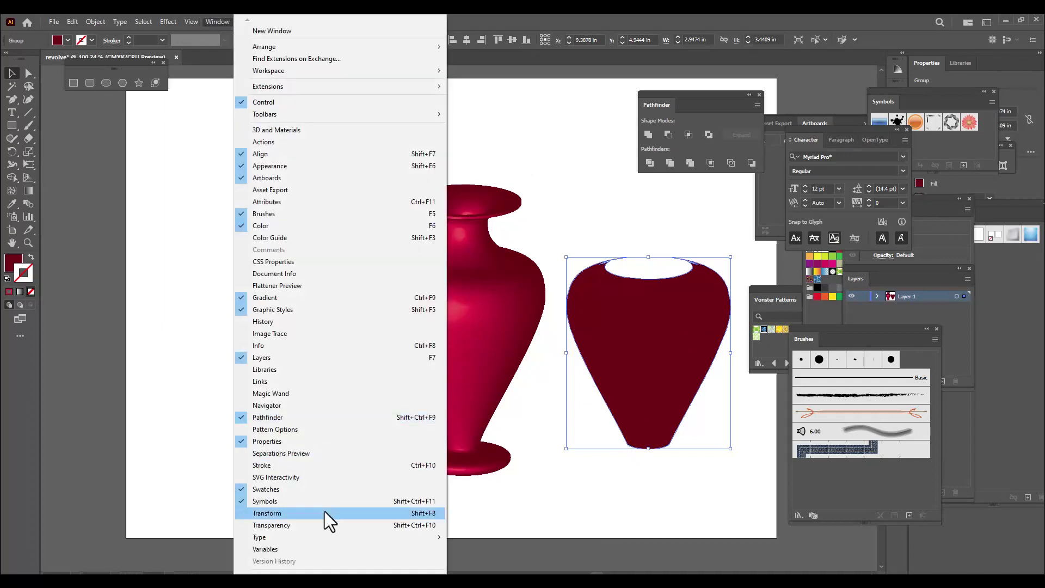
pyautogui.click(298, 490)
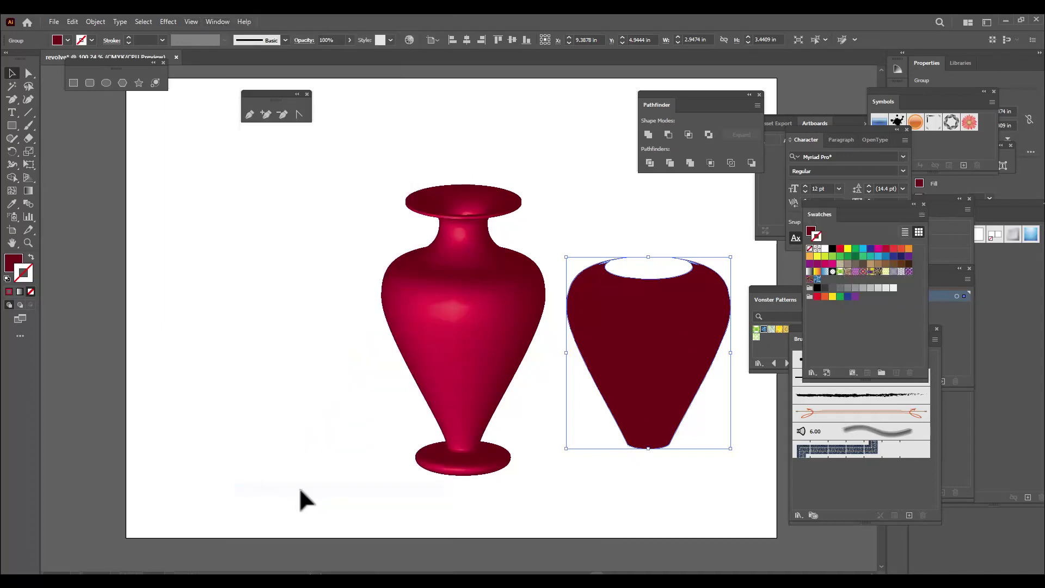
pyautogui.moveTo(820, 210); pyautogui.dragTo(814, 211)
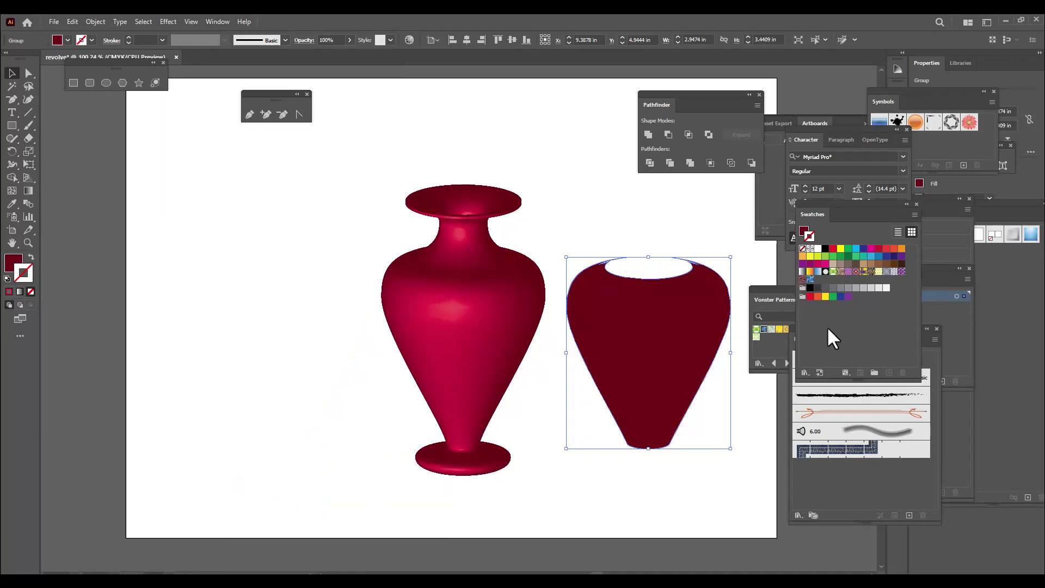
pyautogui.click(804, 374)
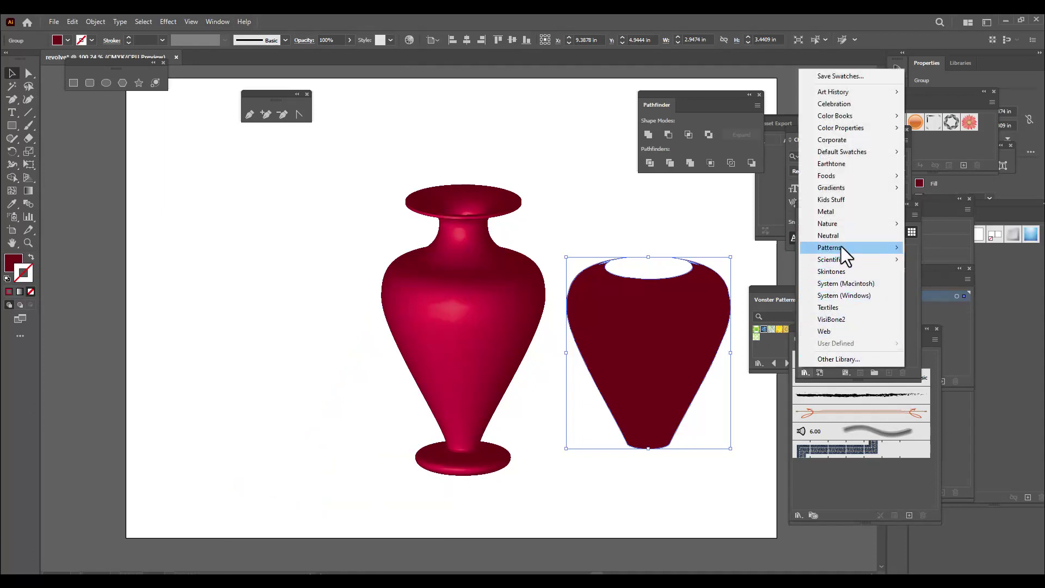
pyautogui.moveTo(845, 247)
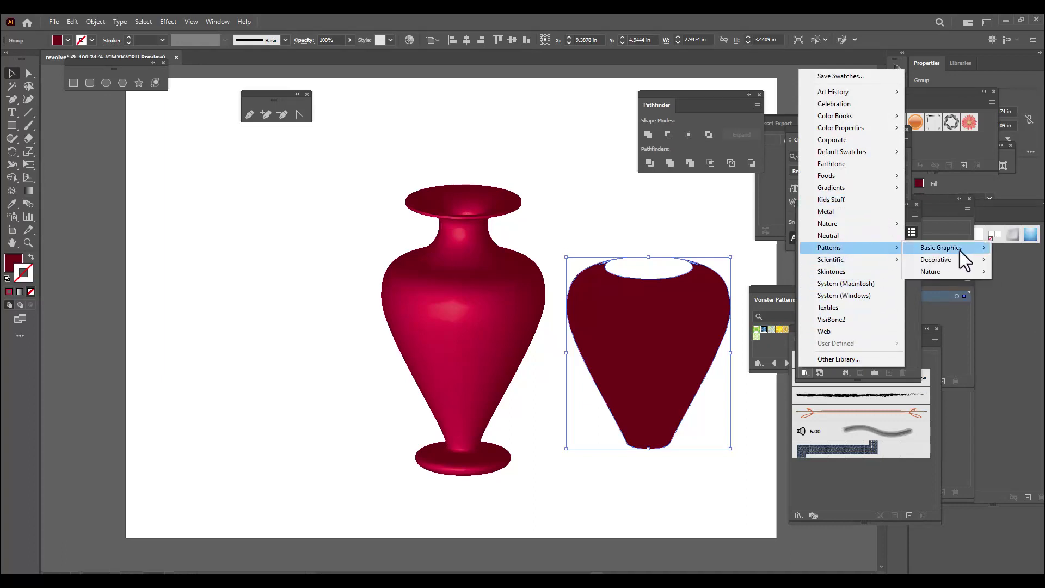
pyautogui.moveTo(953, 260)
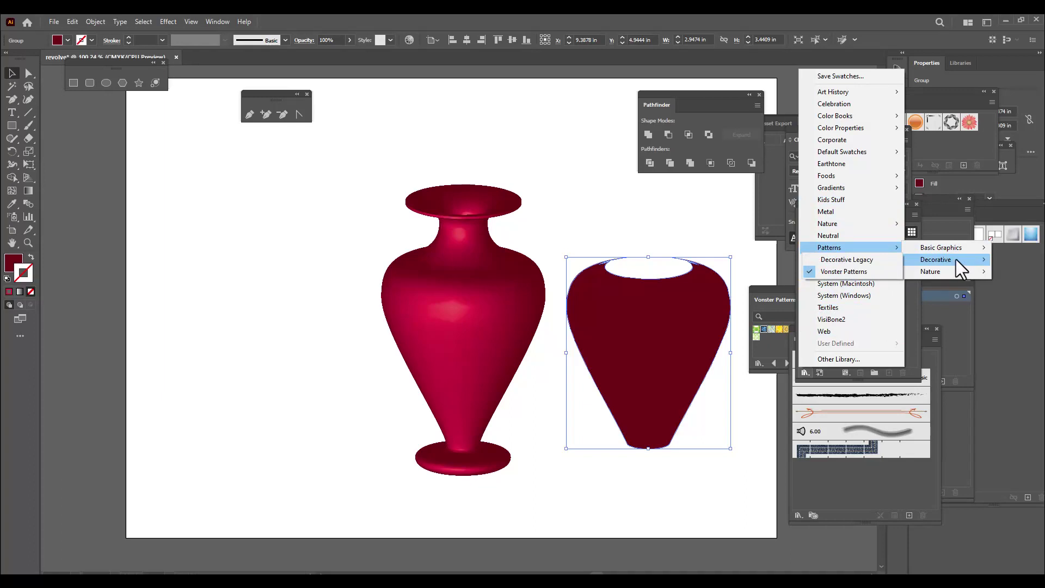
pyautogui.click(854, 273)
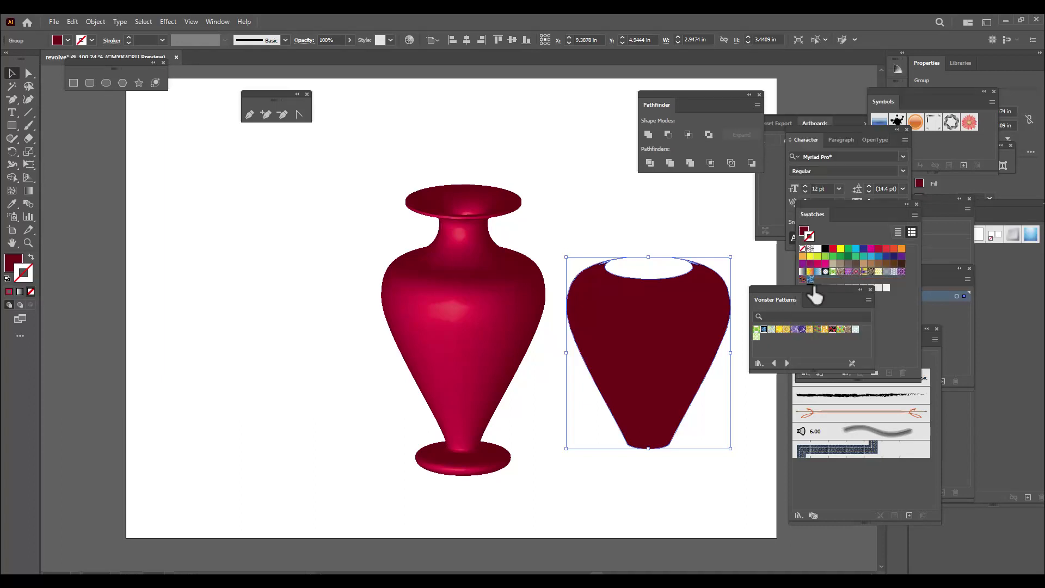
pyautogui.moveTo(768, 295); pyautogui.dragTo(521, 93)
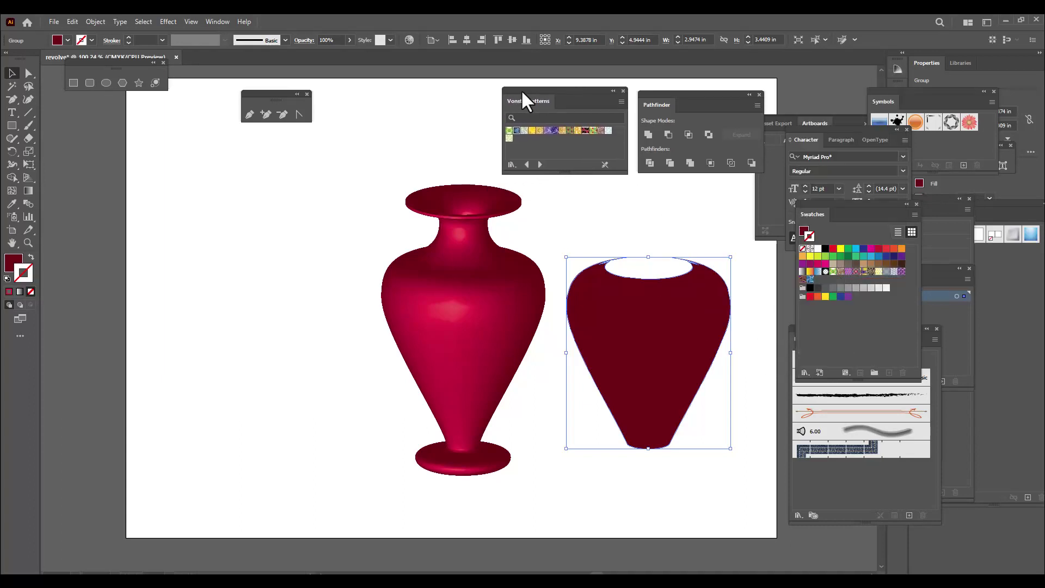
pyautogui.click(639, 224)
pyautogui.click(648, 289)
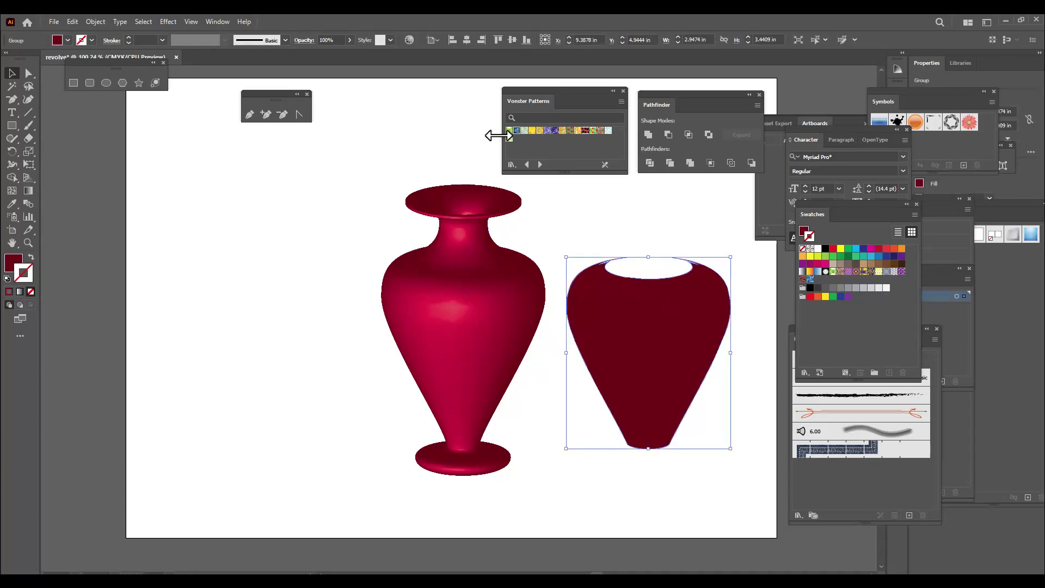
# Fill the united vase body shape with the blue swirl pattern from Vonster Patterns and remove its stroke
pyautogui.click(517, 131)
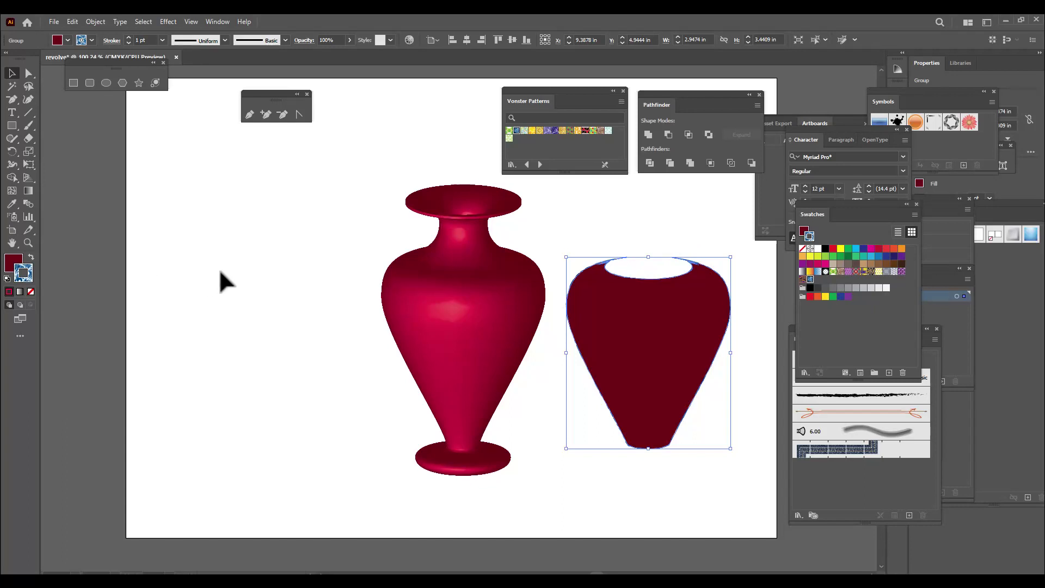
pyautogui.hotkey('shift', 'x')
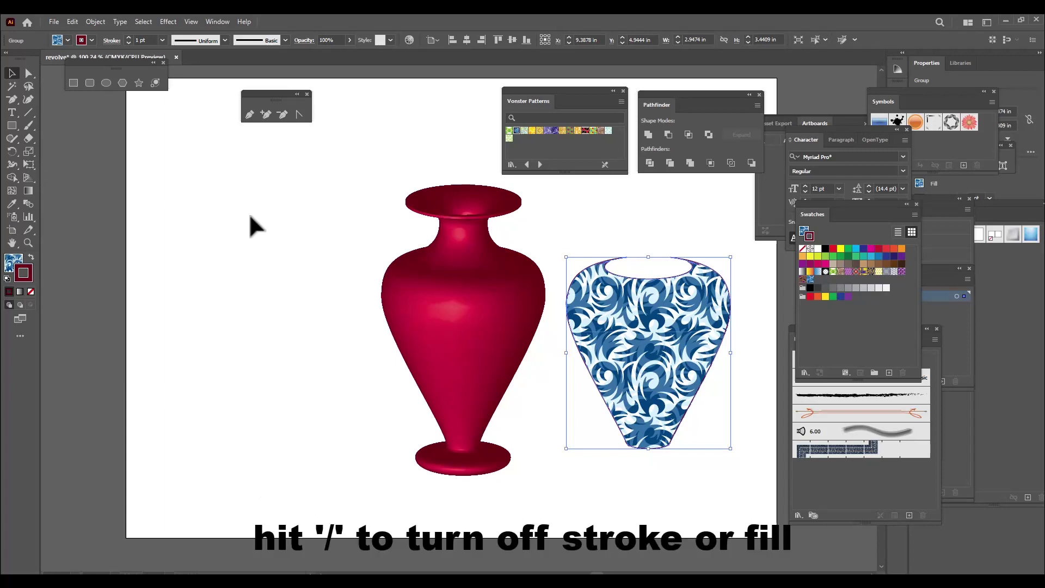
pyautogui.press('/')
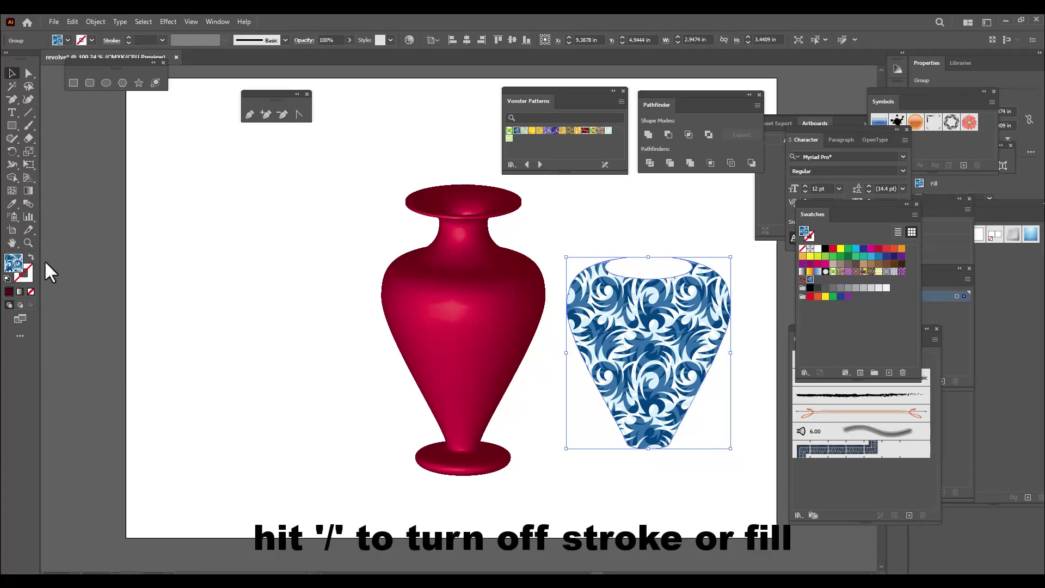
# Place the patterned shape over the red vase's body and nudge it right until the outlines line up
pyautogui.moveTo(688, 303); pyautogui.dragTo(494, 289)
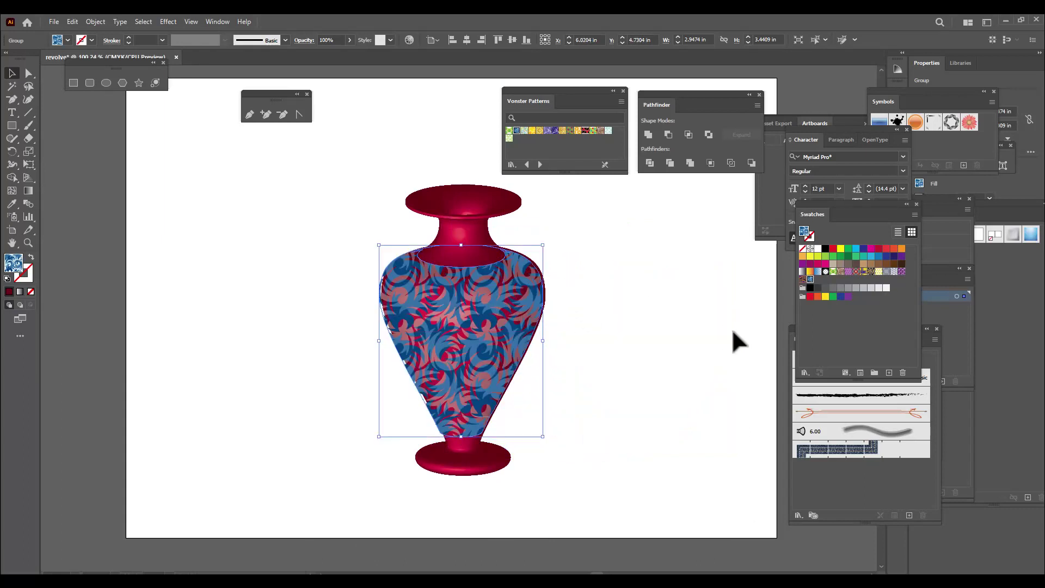
pyautogui.press('Right')
pyautogui.press('Right')
pyautogui.press('Right')
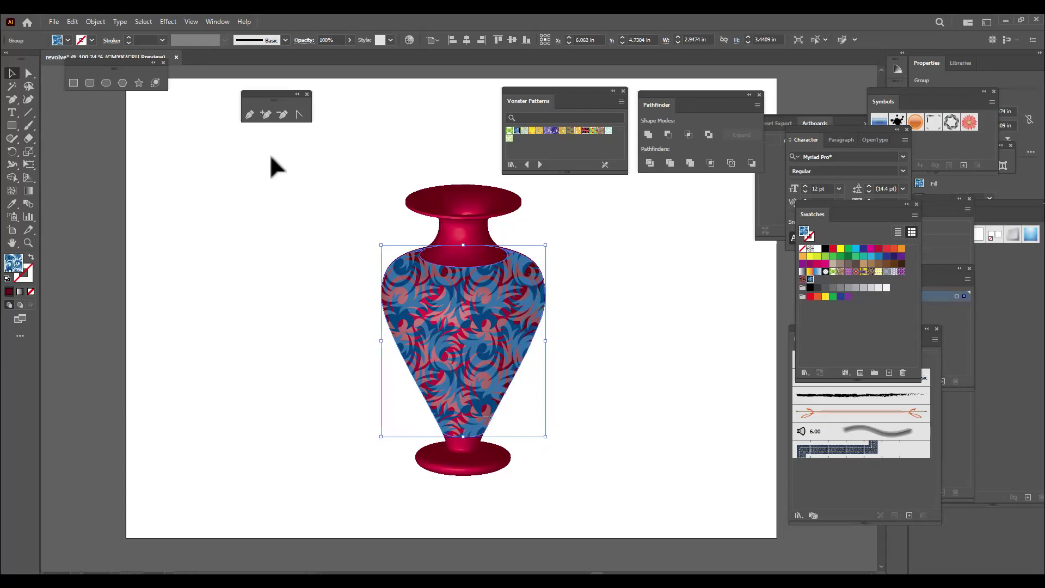
# Set the patterned shape's blending mode to Soft Light and deselect it
pyautogui.click(302, 43)
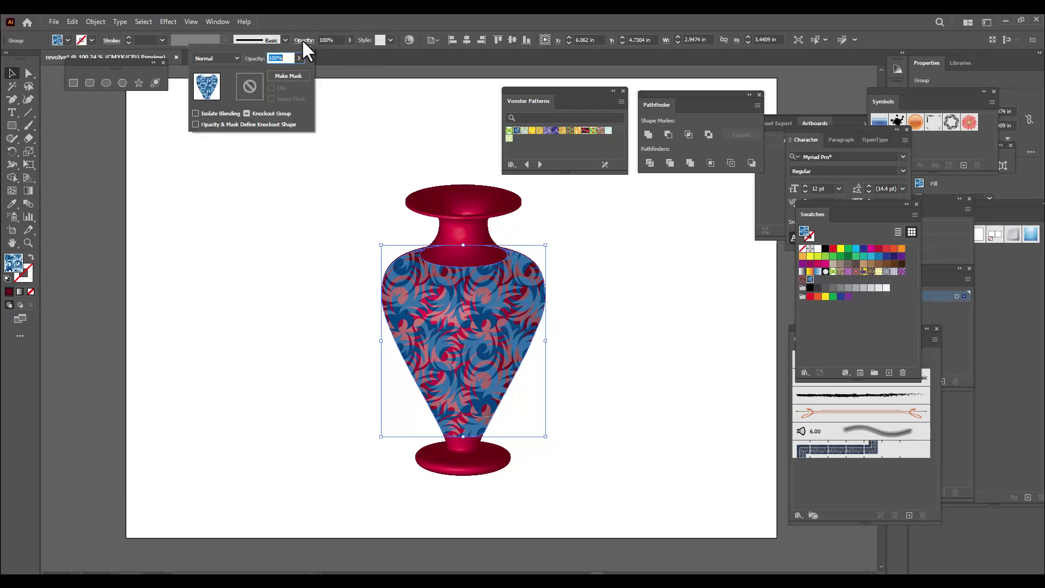
pyautogui.click(225, 57)
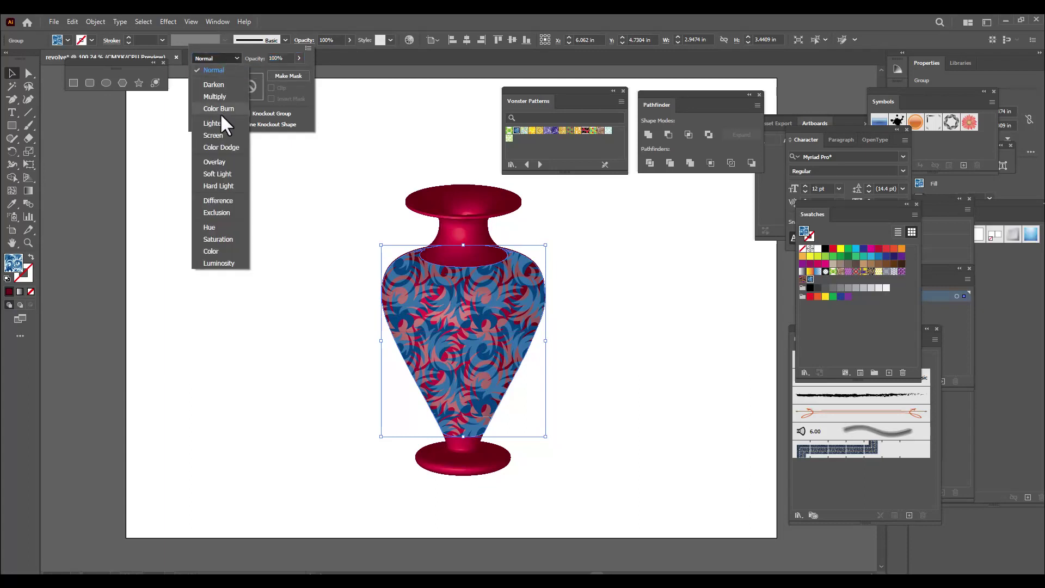
pyautogui.click(230, 173)
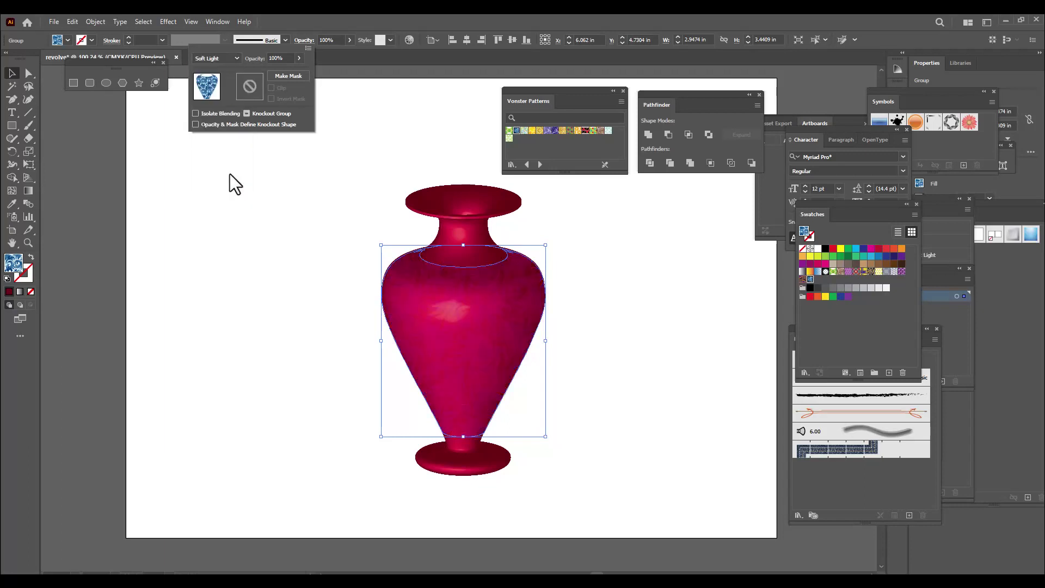
pyautogui.click(625, 296)
pyautogui.click(631, 277)
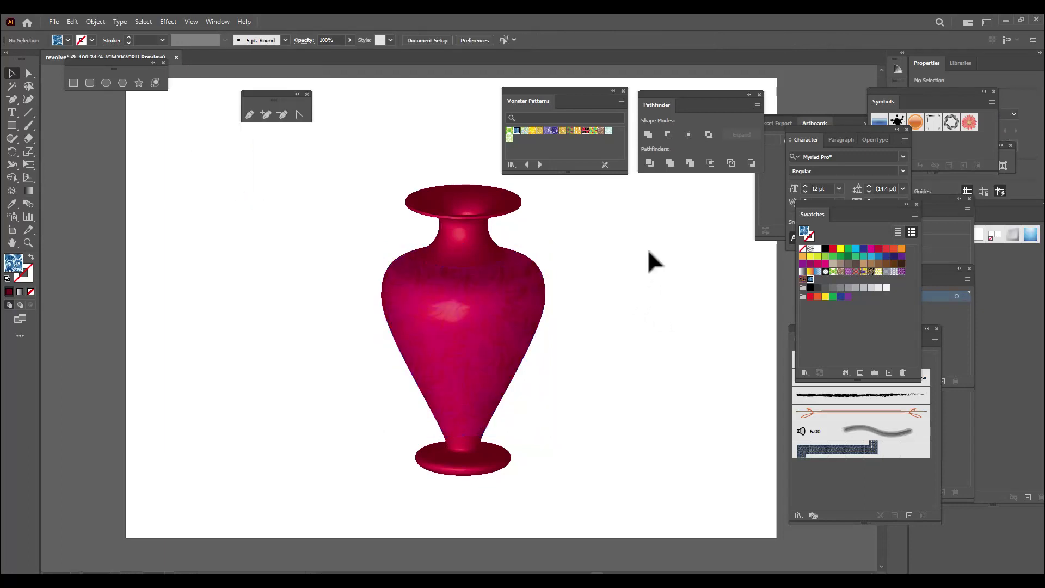
# Clear the panels from the artboard, select the whole decorated vase and shift it slightly down and to the left
pyautogui.moveTo(556, 91); pyautogui.dragTo(760, 90)
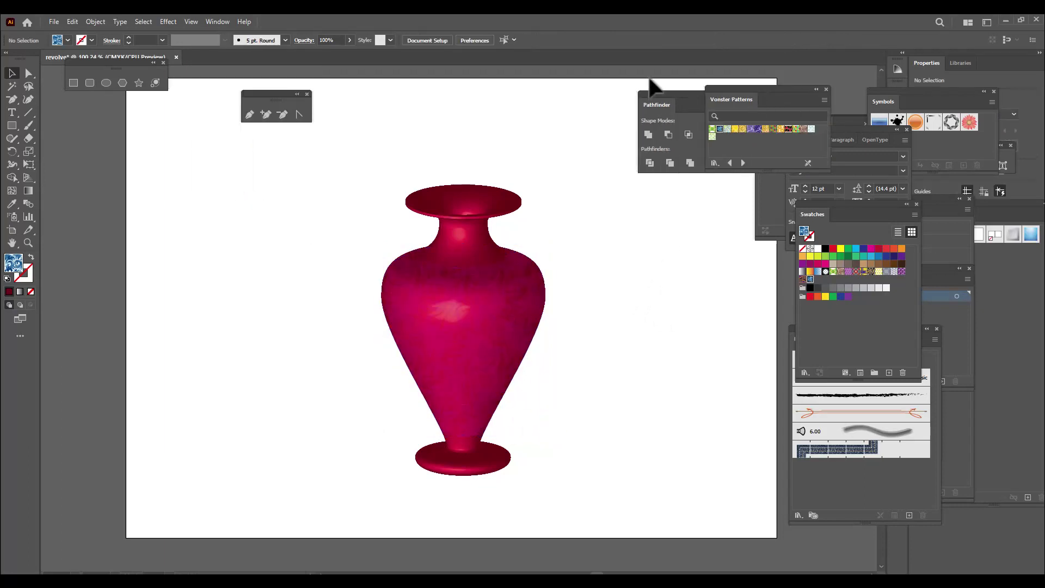
pyautogui.moveTo(665, 98); pyautogui.dragTo(745, 100)
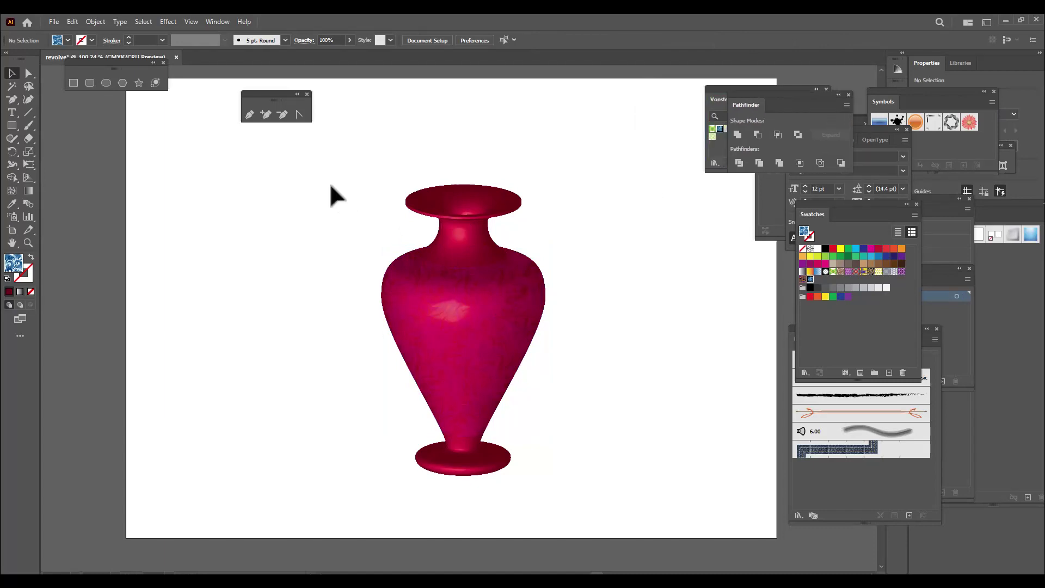
pyautogui.moveTo(327, 154); pyautogui.dragTo(644, 528)
pyautogui.moveTo(502, 285); pyautogui.dragTo(494, 298)
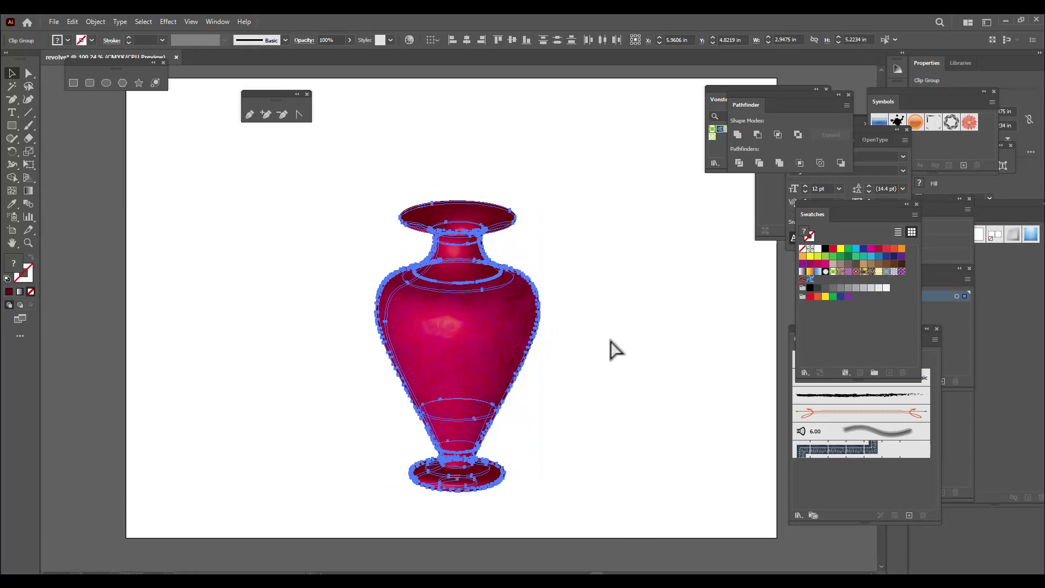
pyautogui.click(622, 291)
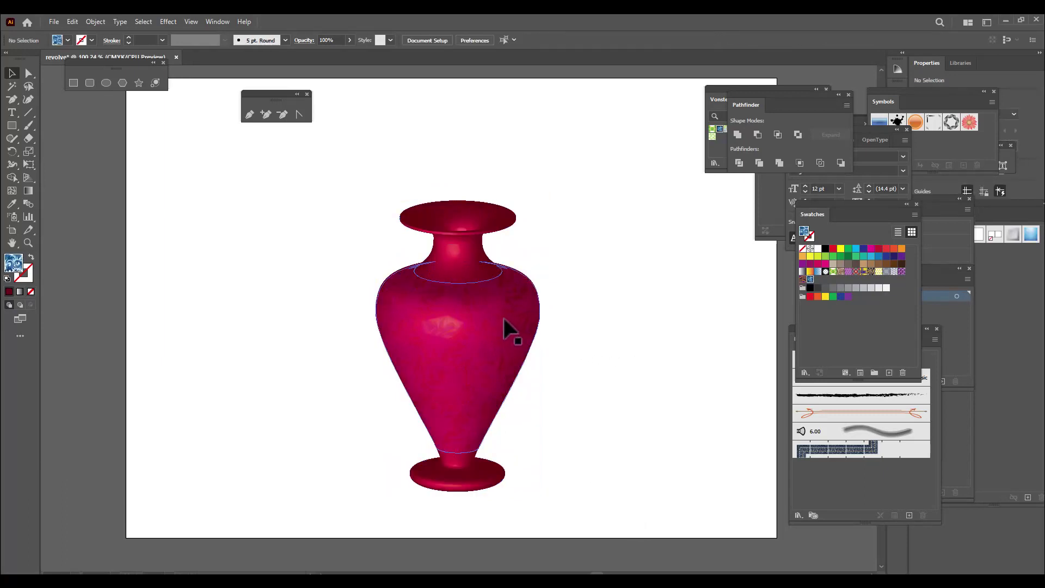
pyautogui.moveTo(472, 308); pyautogui.dragTo(466, 331)
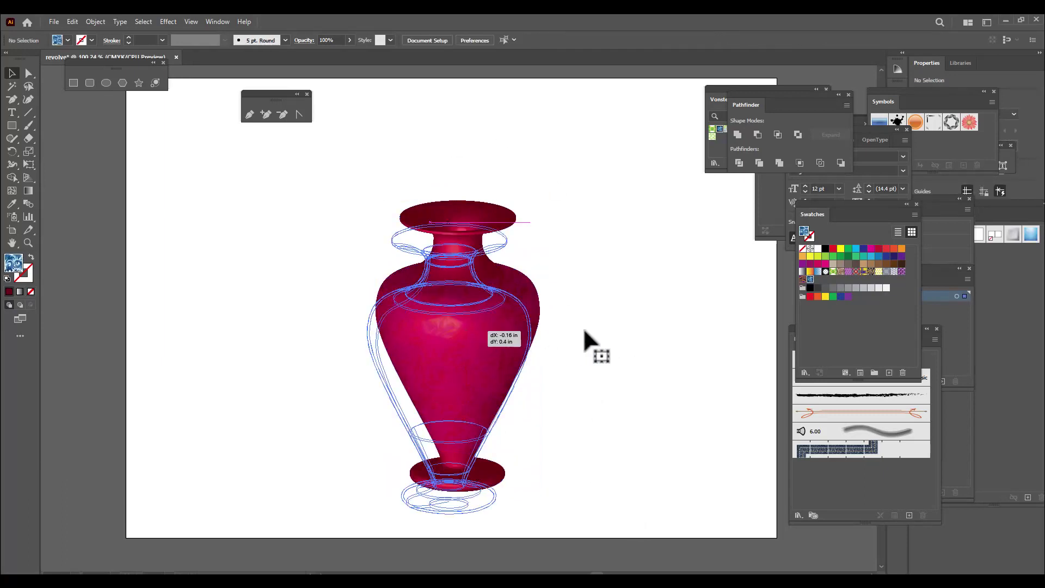
pyautogui.click(608, 319)
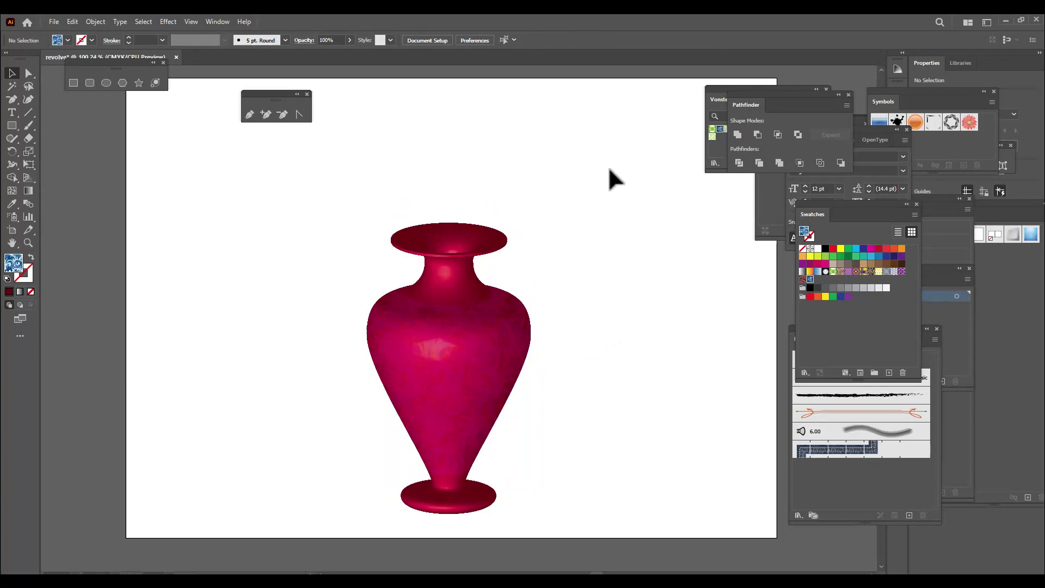
# Bring the Symbols panel beside the vase and open the Flowers symbol library next to it
pyautogui.click(218, 22)
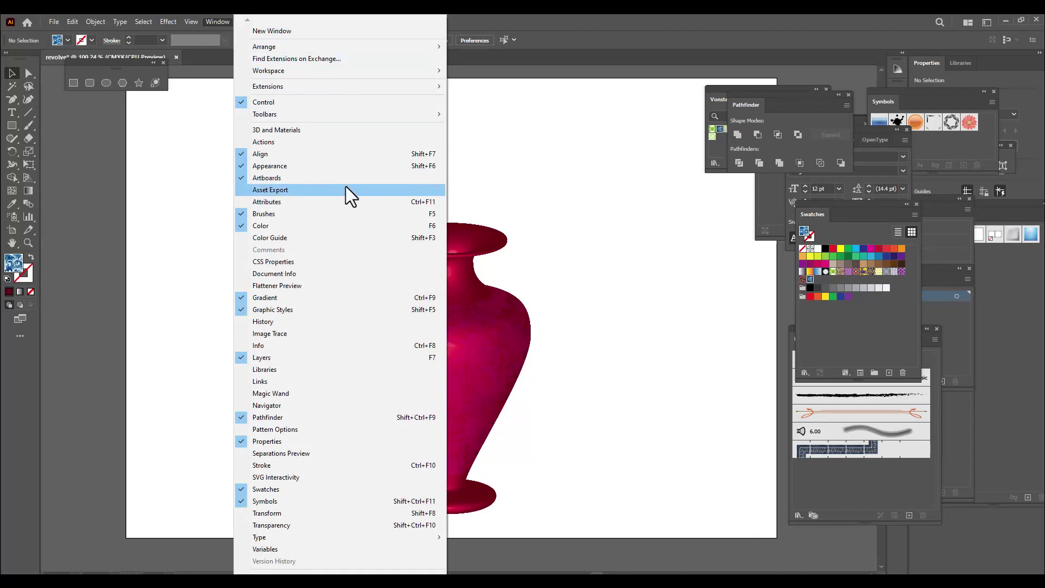
pyautogui.click(294, 502)
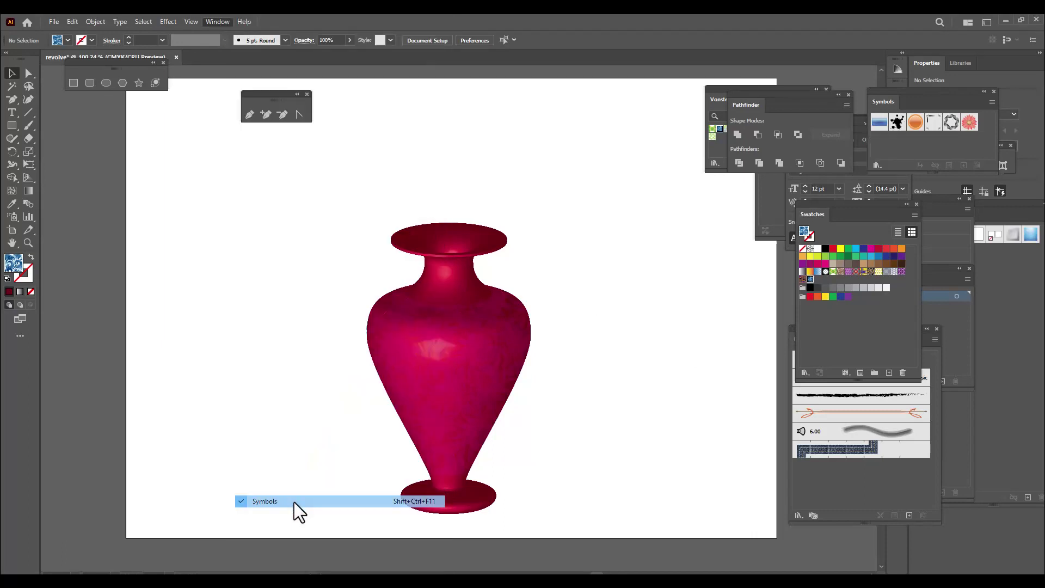
pyautogui.moveTo(875, 91); pyautogui.dragTo(605, 155)
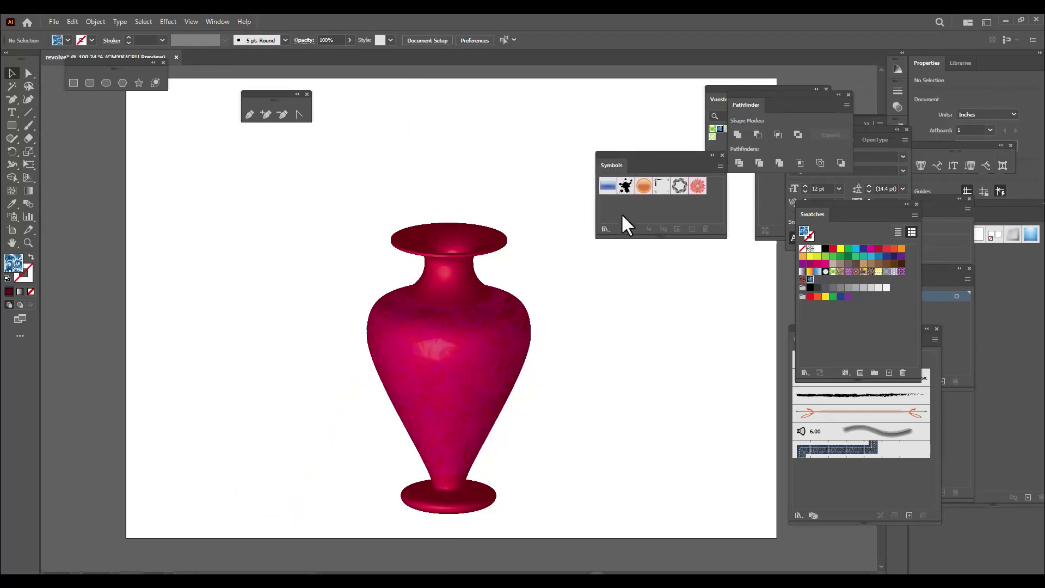
pyautogui.click(605, 230)
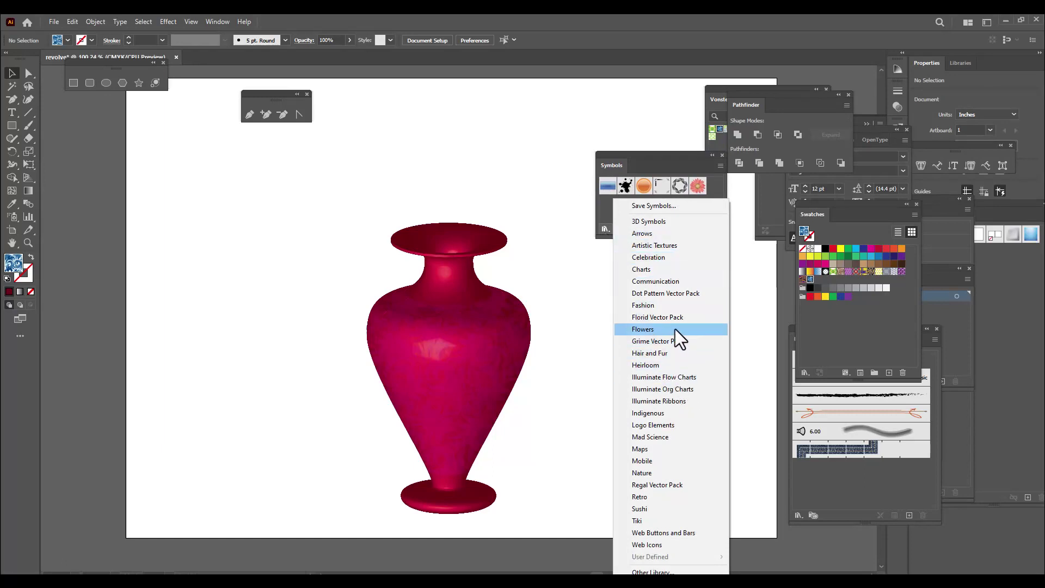
pyautogui.click(658, 330)
pyautogui.moveTo(510, 275); pyautogui.dragTo(623, 262)
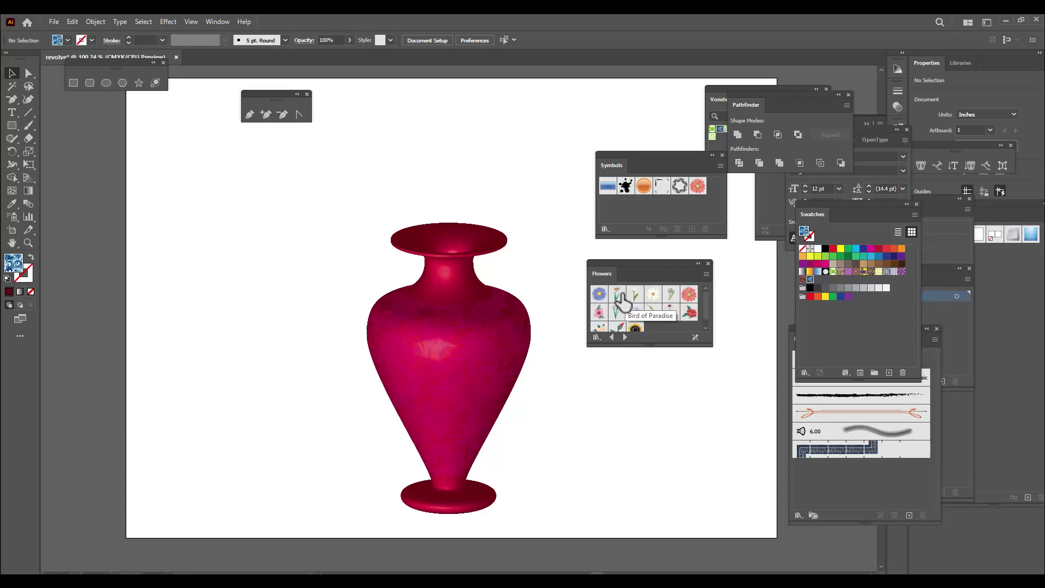
# Place a Bird of Paradise symbol in the vase's mouth, tilted slightly to the right, with its stem base inside the rim
pyautogui.moveTo(620, 298); pyautogui.dragTo(438, 172)
pyautogui.moveTo(380, 198); pyautogui.dragTo(456, 236)
pyautogui.moveTo(494, 145); pyautogui.dragTo(526, 115)
pyautogui.moveTo(521, 252); pyautogui.dragTo(500, 251)
pyautogui.moveTo(501, 115); pyautogui.dragTo(518, 113)
pyautogui.moveTo(451, 223); pyautogui.dragTo(460, 221)
pyautogui.click(561, 184)
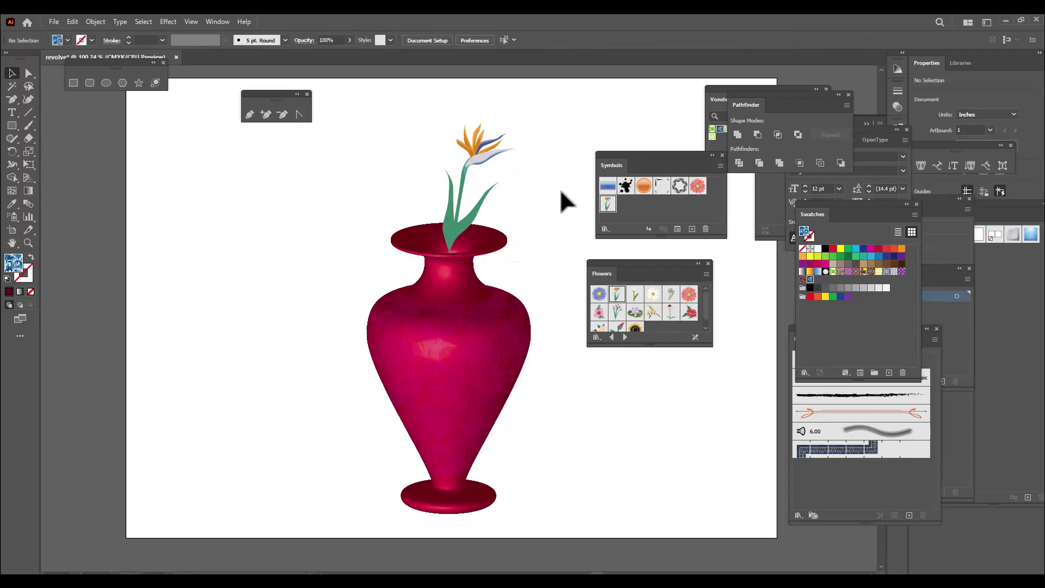
# Add a Purple Coneflower symbol tilted to the left in the vase and a Red Rose at the front of its rim
pyautogui.moveTo(671, 311); pyautogui.dragTo(355, 190)
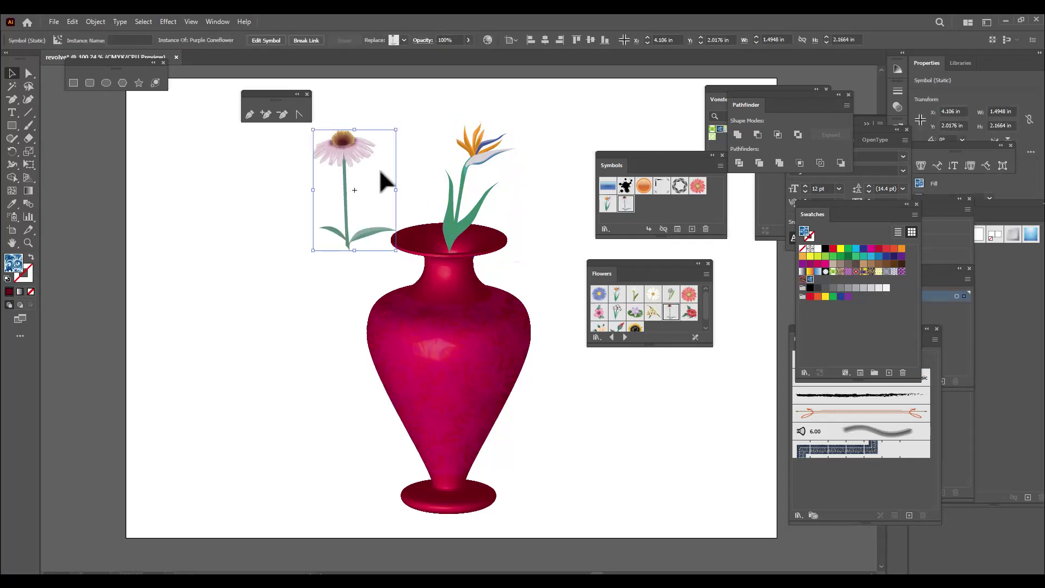
pyautogui.moveTo(397, 129); pyautogui.dragTo(403, 166)
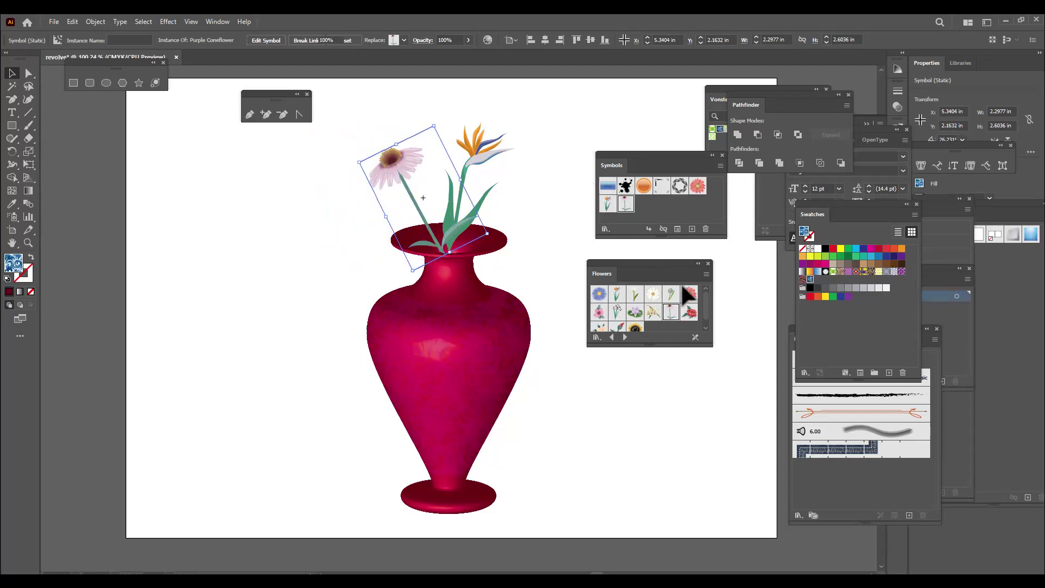
pyautogui.click(716, 326)
pyautogui.moveTo(689, 313); pyautogui.dragTo(452, 238)
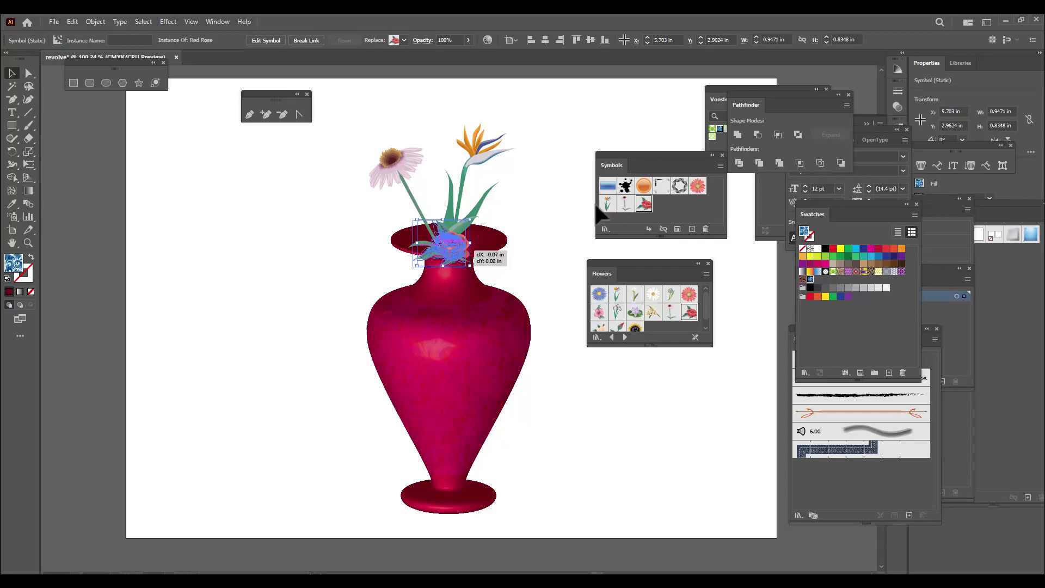
pyautogui.click(541, 133)
# Clear the symbol panels from the artboard and move the vase with its flowers to the artboard's left side
pyautogui.moveTo(631, 156); pyautogui.dragTo(788, 155)
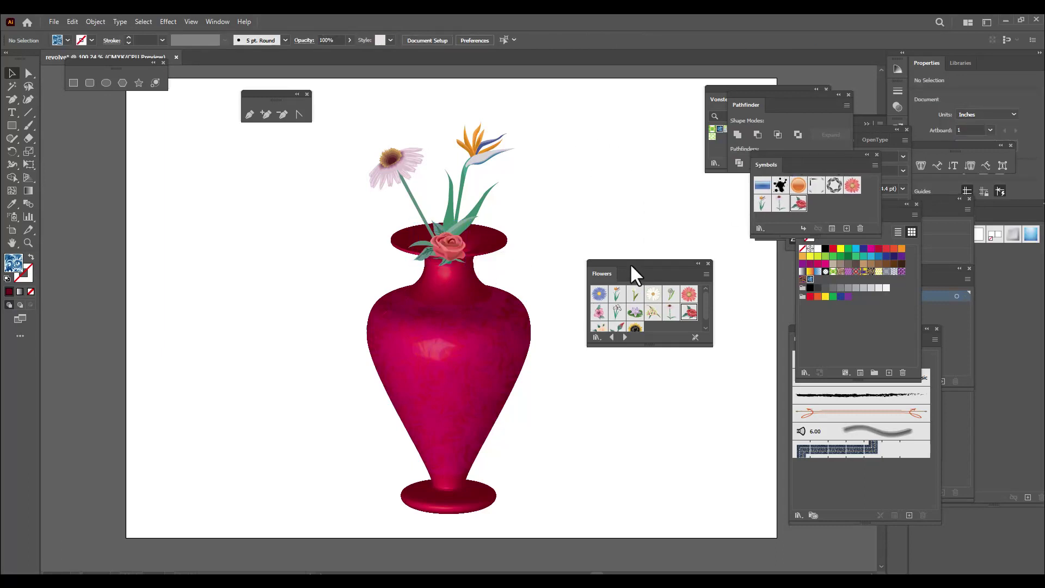
pyautogui.moveTo(635, 276); pyautogui.dragTo(781, 267)
pyautogui.moveTo(321, 105); pyautogui.dragTo(583, 521)
pyautogui.moveTo(461, 360); pyautogui.dragTo(447, 352)
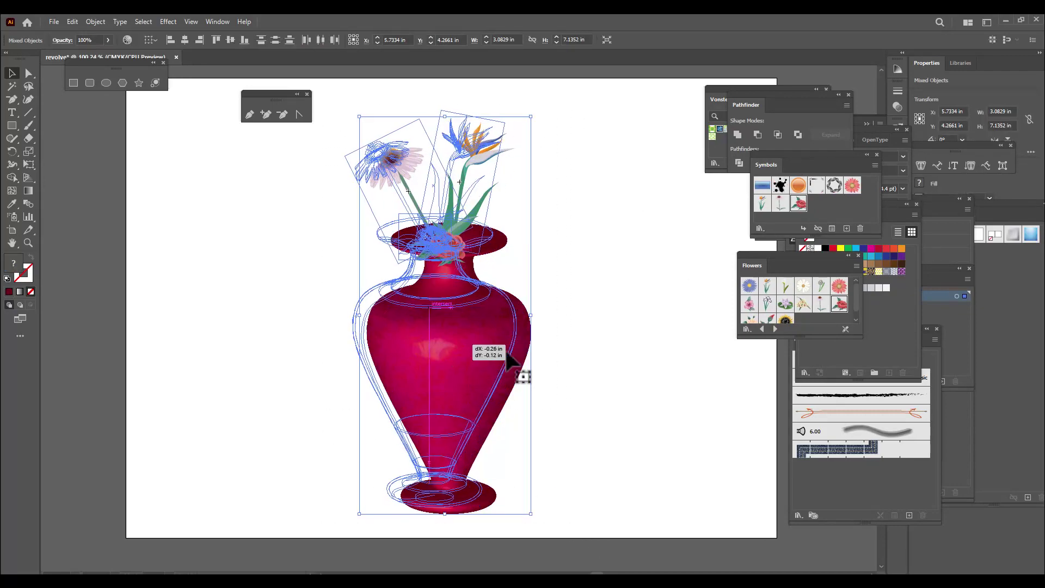
pyautogui.click(571, 320)
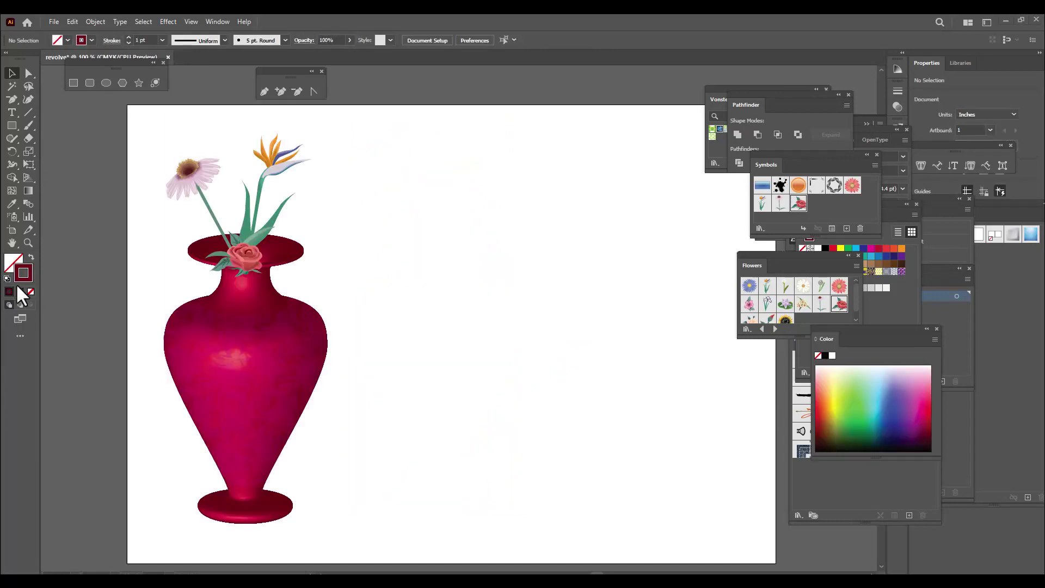
# Set the stroke color to teal, about #09A1AD, in the Color Picker
pyautogui.doubleClick(31, 279)
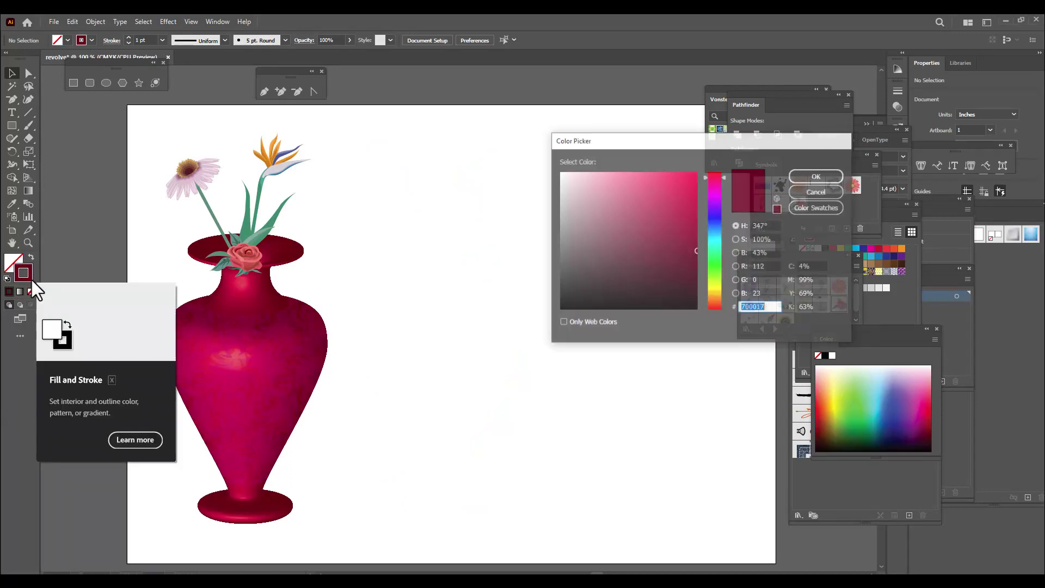
pyautogui.click(716, 237)
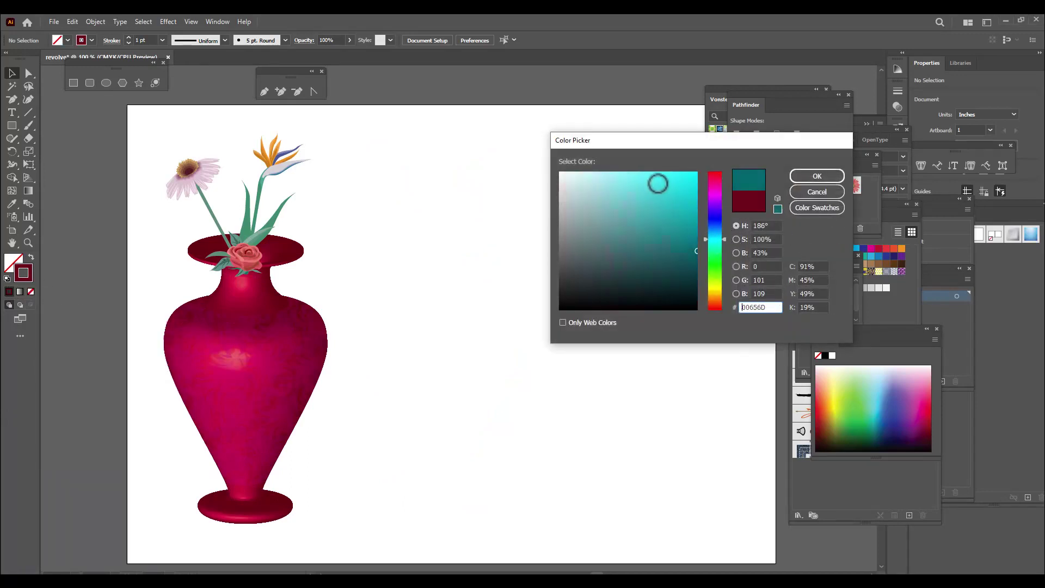
pyautogui.click(645, 178)
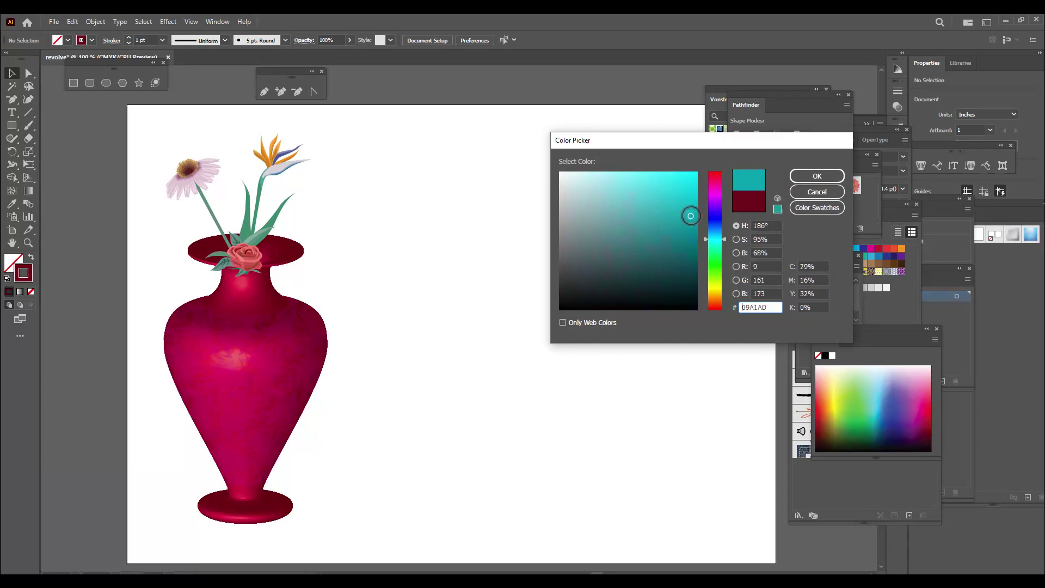
pyautogui.click(803, 176)
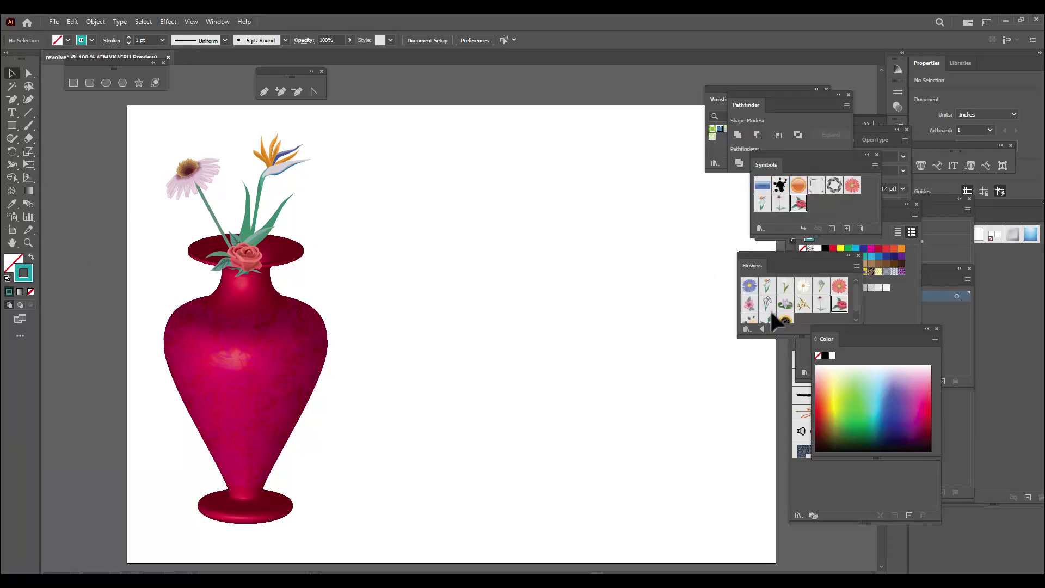
# Draw an open curved vase profile about 5.25 in tall with the Pen tool, with a pinched foot and flat base, right of the vase
pyautogui.click(264, 93)
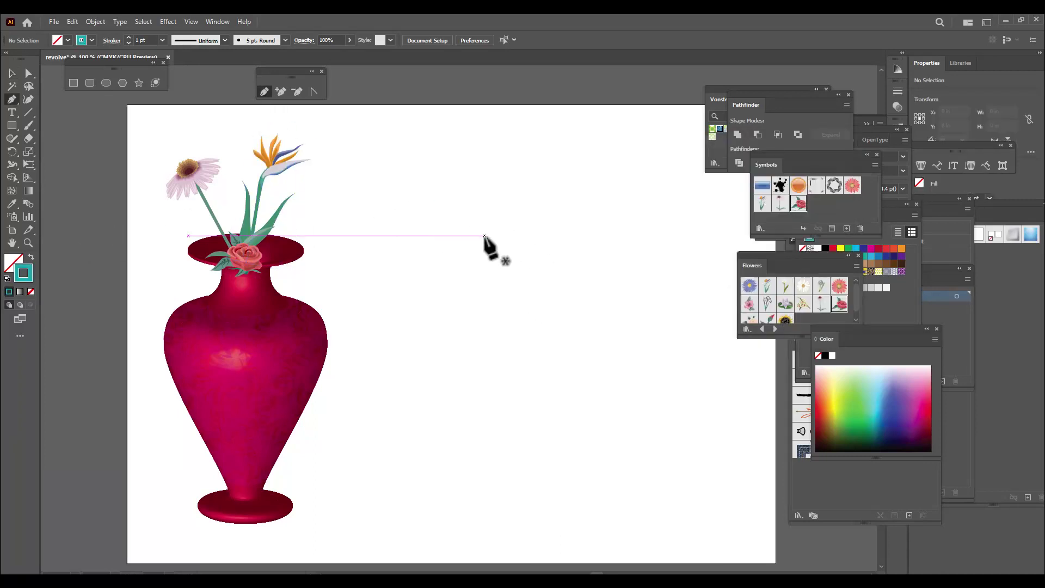
pyautogui.click(467, 199)
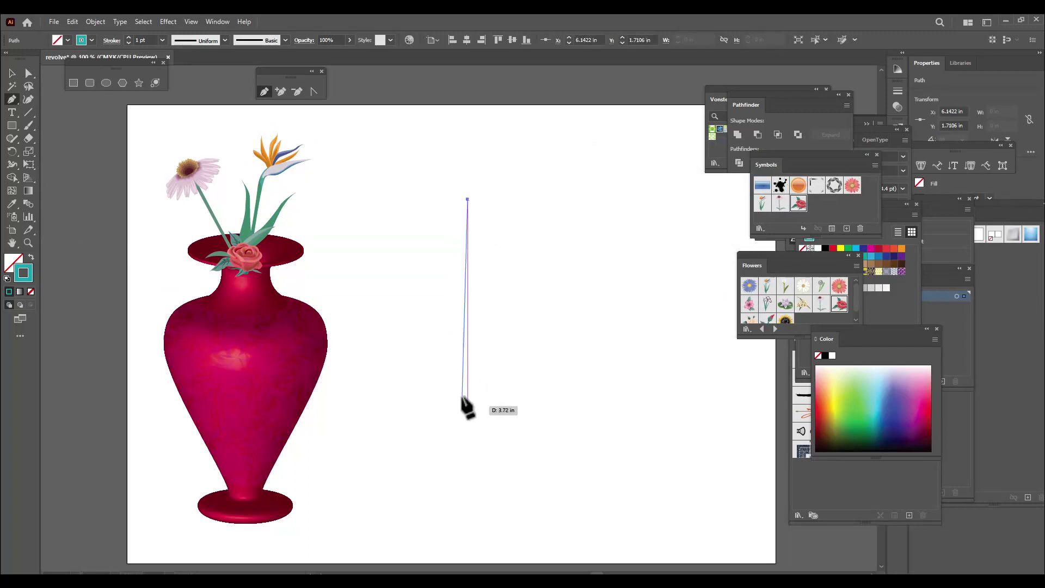
pyautogui.moveTo(471, 431); pyautogui.dragTo(454, 492)
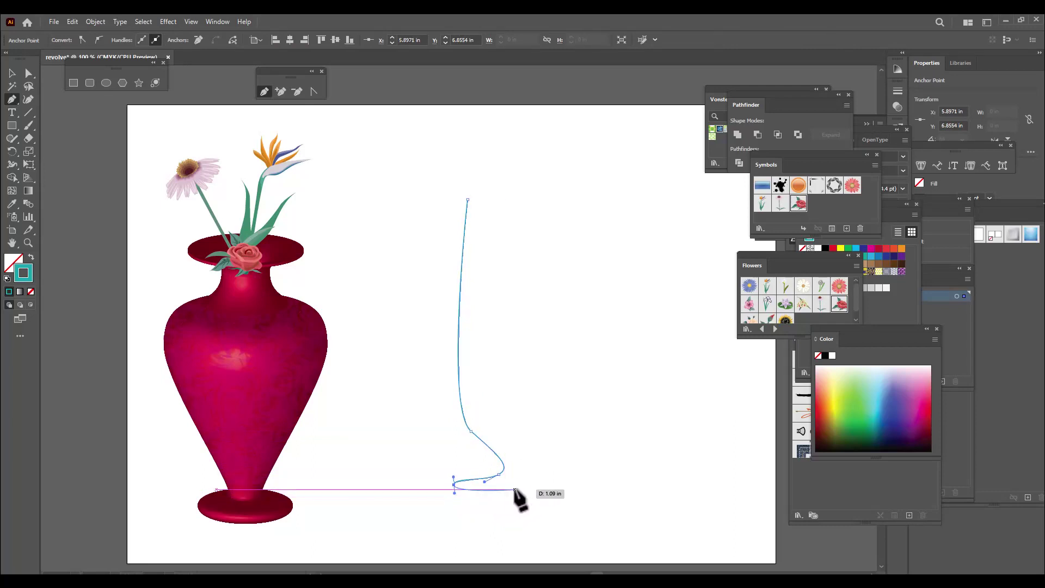
pyautogui.click(516, 490)
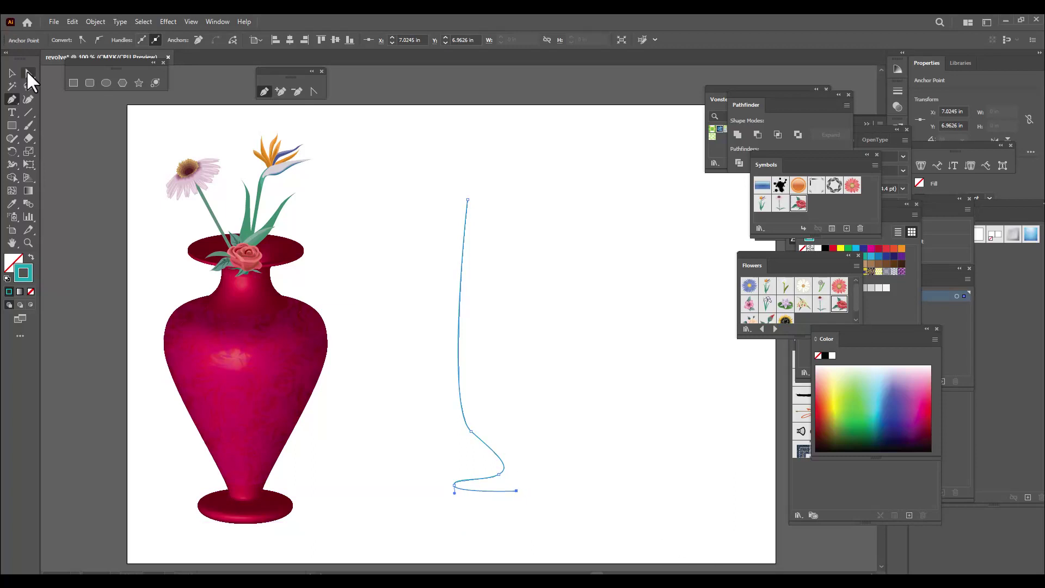
# Reshape the teal profile by lowering its foot and base end, widening the curve above the pinch, and shifting the top anchor slightly outward
pyautogui.click(29, 73)
pyautogui.scroll(-2, 555, 474)
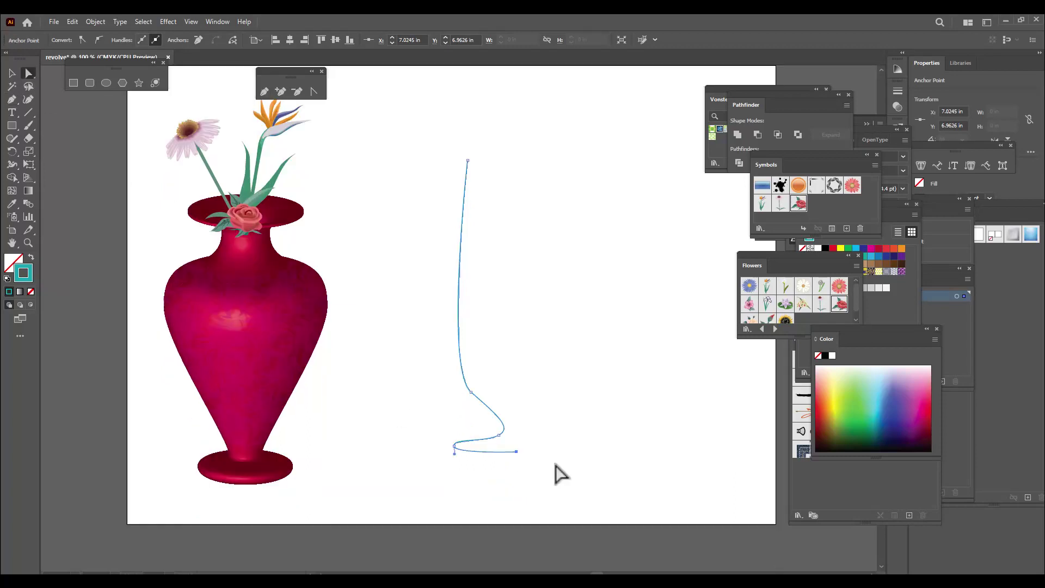
pyautogui.click(455, 447)
pyautogui.moveTo(454, 446); pyautogui.dragTo(452, 454)
pyautogui.moveTo(517, 459); pyautogui.dragTo(517, 463)
pyautogui.click(470, 390)
pyautogui.moveTo(444, 369); pyautogui.dragTo(433, 358)
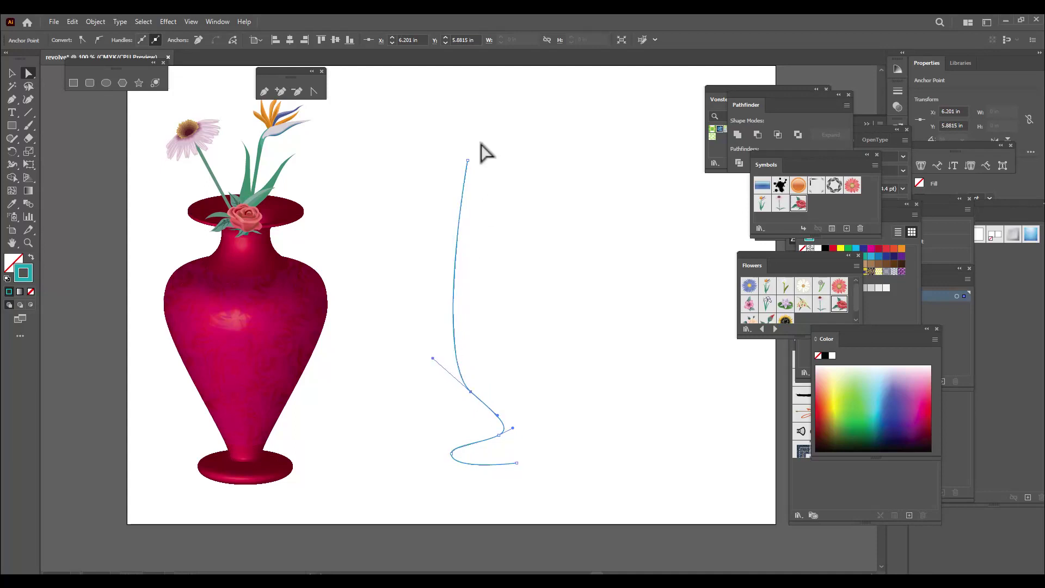
pyautogui.moveTo(467, 160); pyautogui.dragTo(459, 157)
pyautogui.click(627, 400)
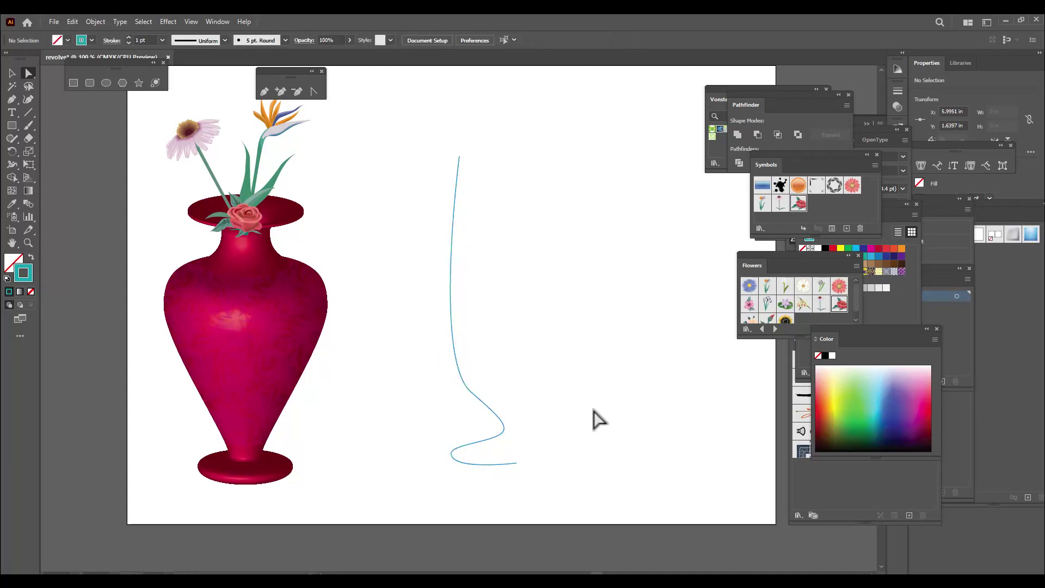
# Set the teal profile's stroke weight to 3 pt and shift the profile slightly down and to the right
pyautogui.click(12, 72)
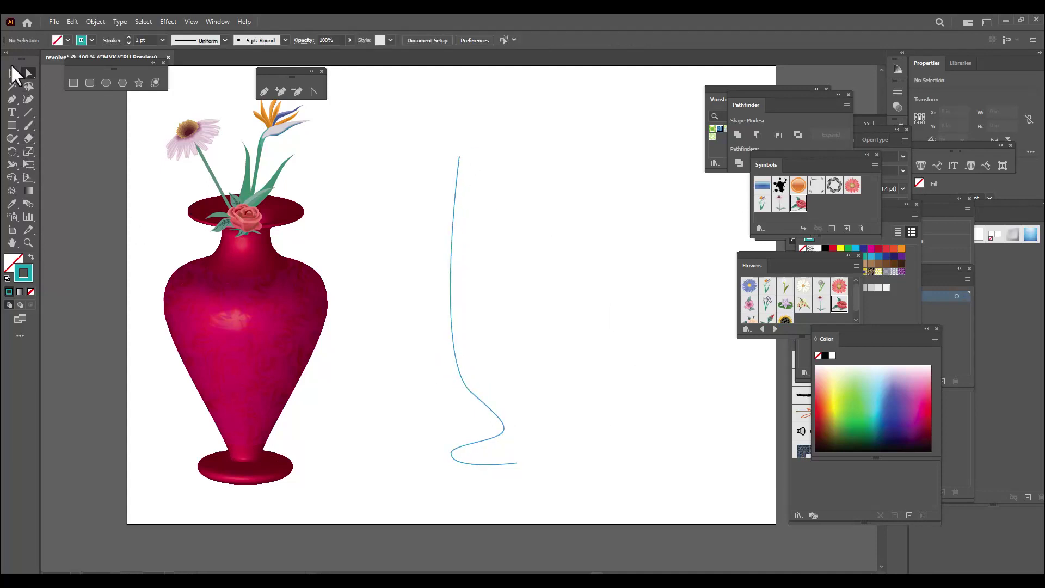
pyautogui.click(455, 203)
pyautogui.click(129, 36)
pyautogui.click(130, 36)
pyautogui.click(578, 322)
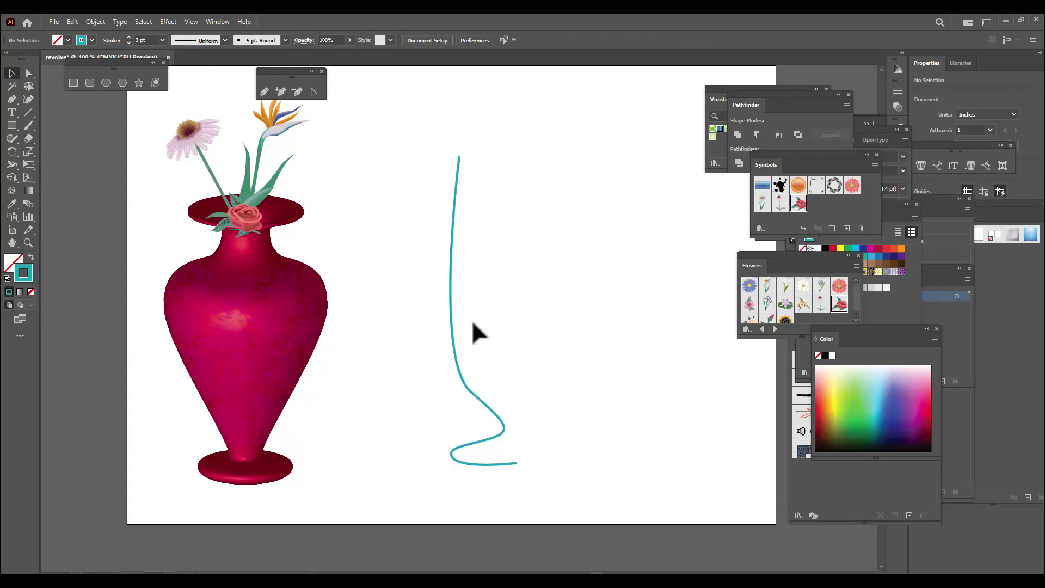
pyautogui.moveTo(452, 315)
pyautogui.mouseDown()
pyautogui.moveTo(460, 343)
pyautogui.moveTo(457, 334)
pyautogui.mouseUp()
pyautogui.click(579, 231)
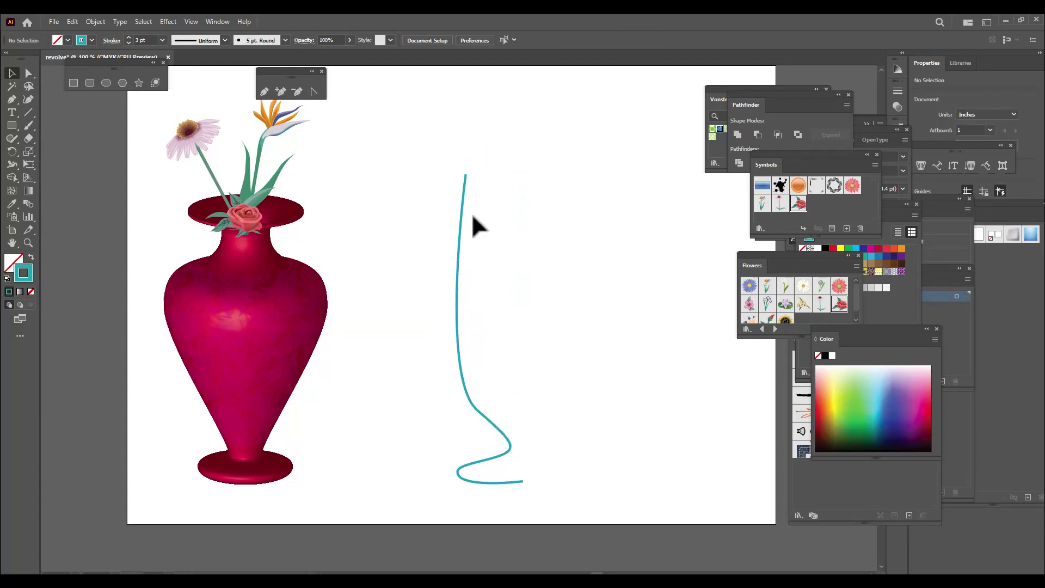
# Apply the 3D Revolve (Classic) effect to the teal profile, revolving it 360° from the Right Edge
pyautogui.click(460, 214)
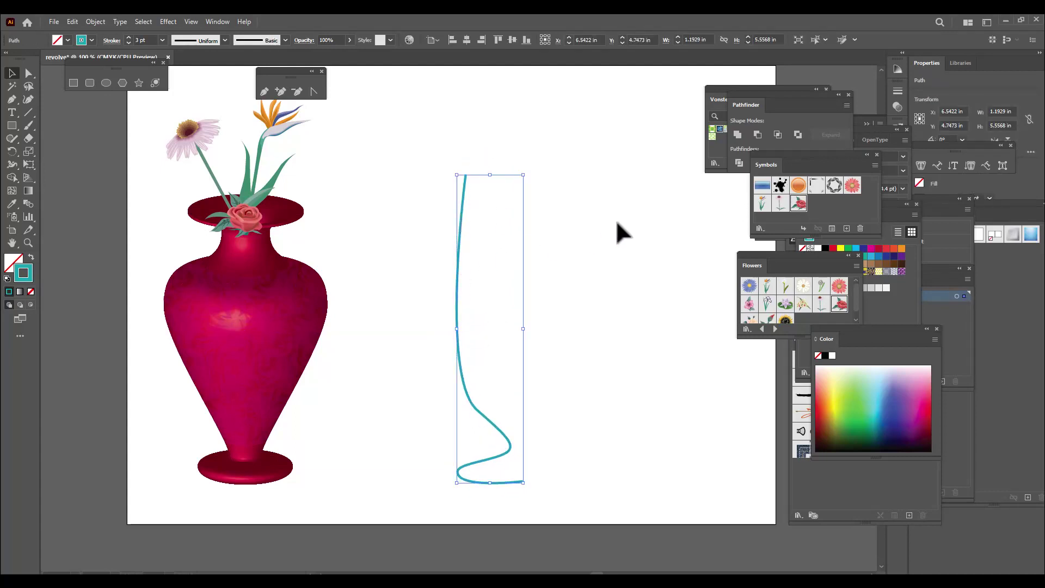
pyautogui.click(165, 19)
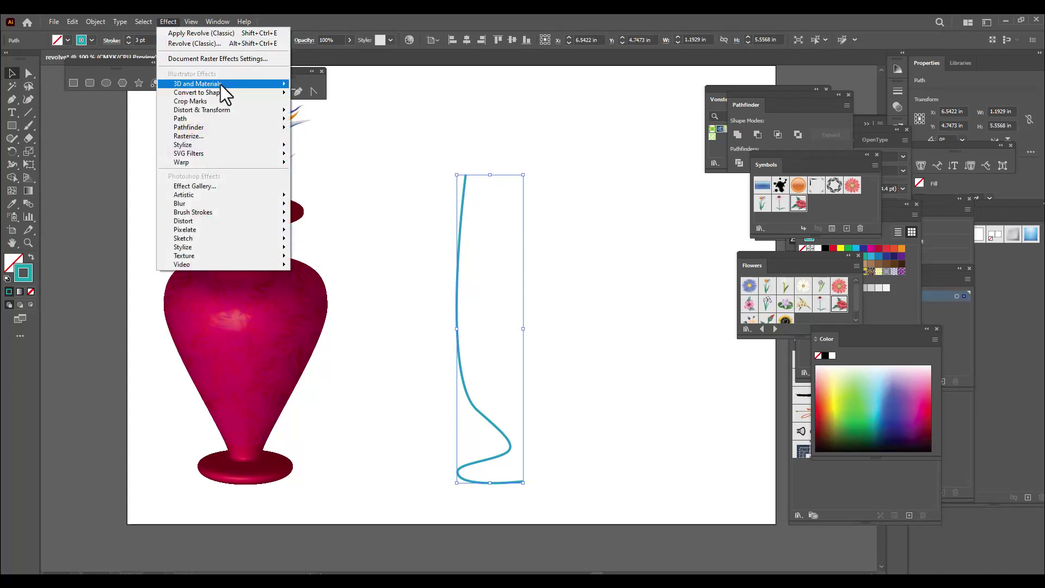
pyautogui.moveTo(220, 84)
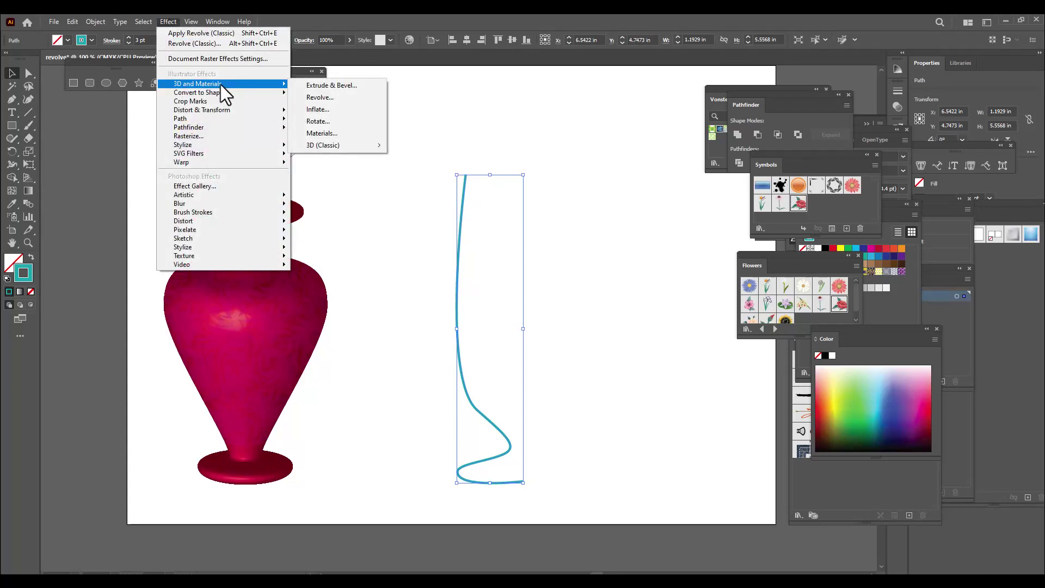
pyautogui.moveTo(354, 146)
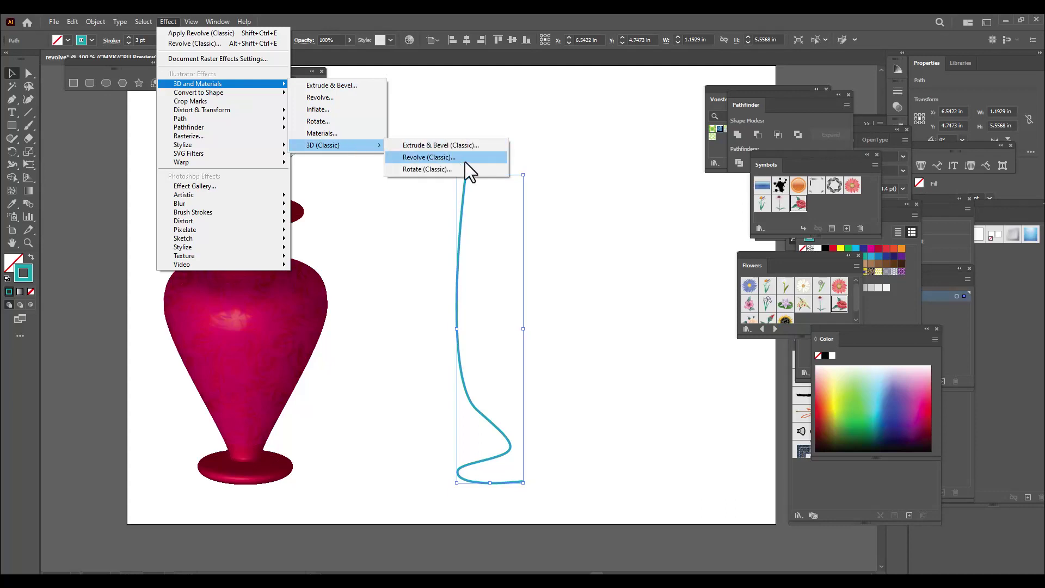
pyautogui.click(461, 159)
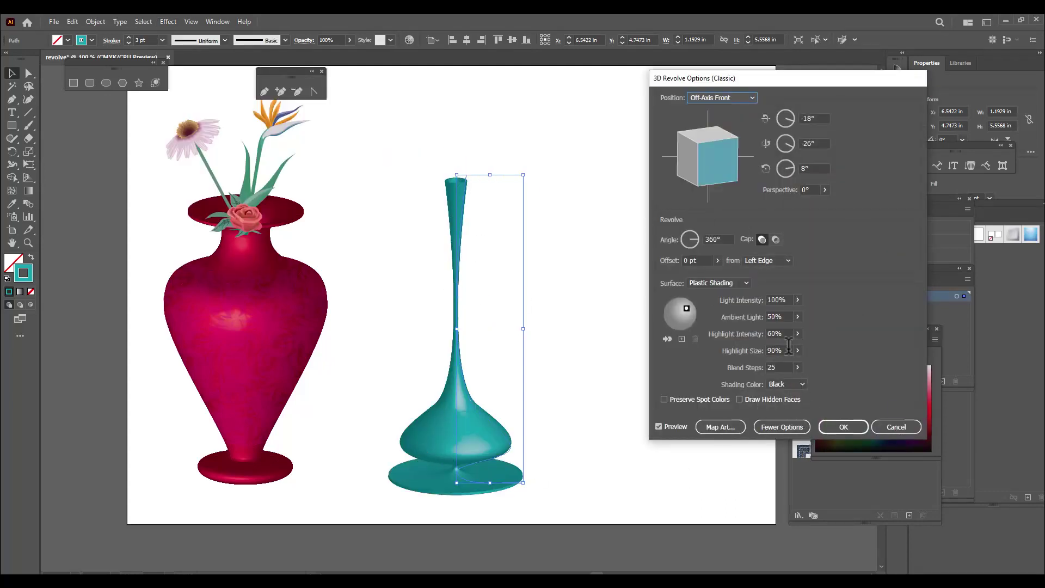
pyautogui.click(780, 263)
pyautogui.click(773, 283)
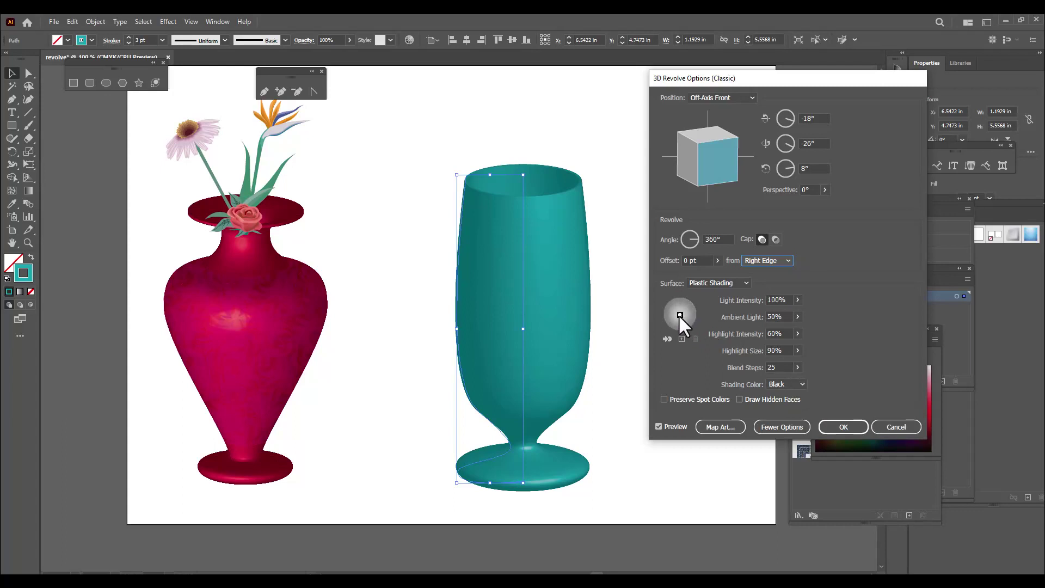
# Move the revolve's light slightly below and right of the sphere's center, with highlight intensity 24% and highlight size 22%
pyautogui.moveTo(677, 317); pyautogui.dragTo(683, 319)
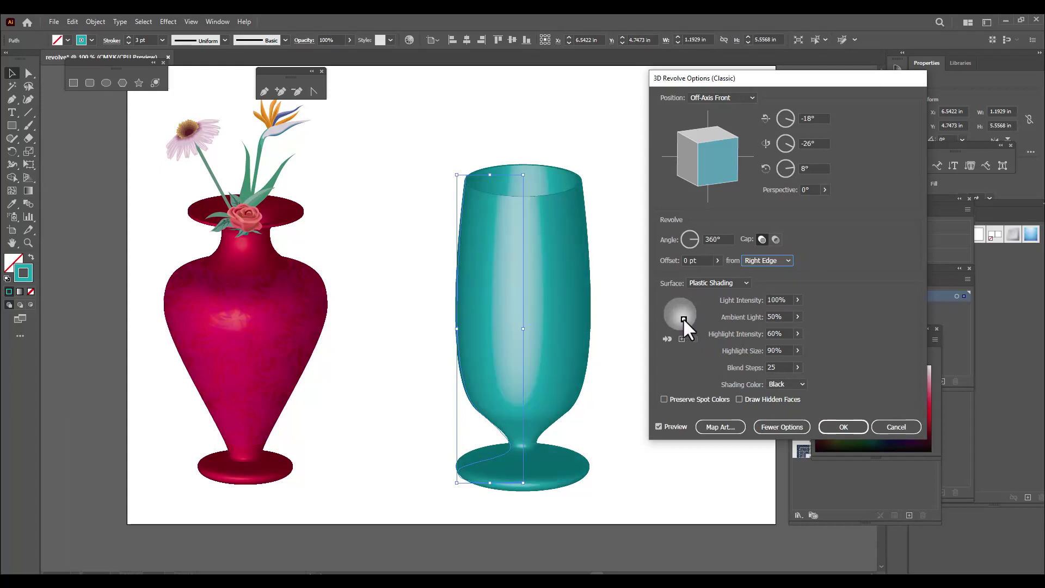
pyautogui.click(796, 348)
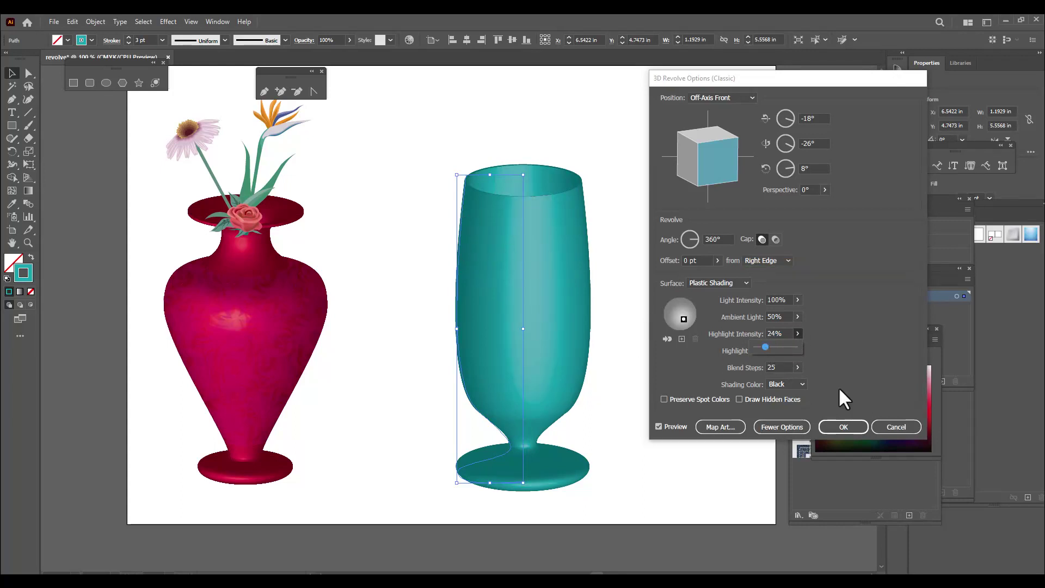
pyautogui.click(857, 345)
pyautogui.click(797, 366)
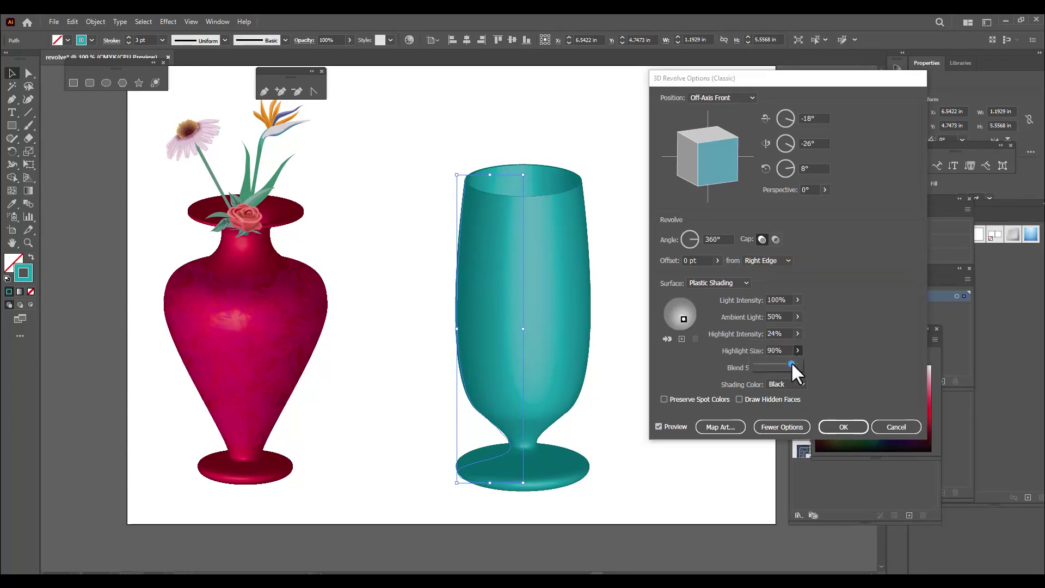
pyautogui.moveTo(772, 362); pyautogui.dragTo(769, 363)
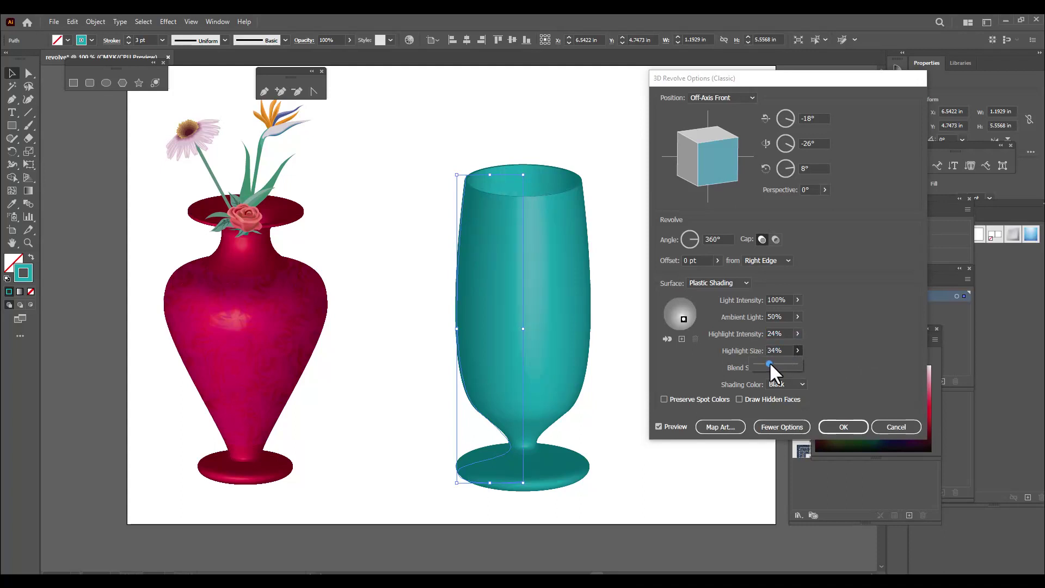
pyautogui.click(851, 348)
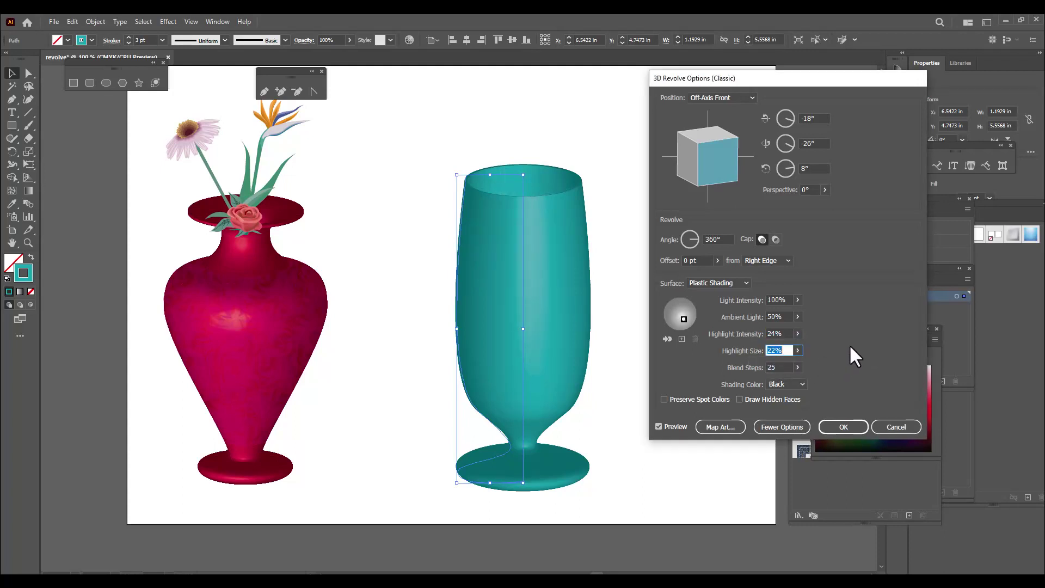
# Set the revolve's blend steps to 146, apply the effect, and move the teal vase about 0.9 in to the left
pyautogui.click(797, 367)
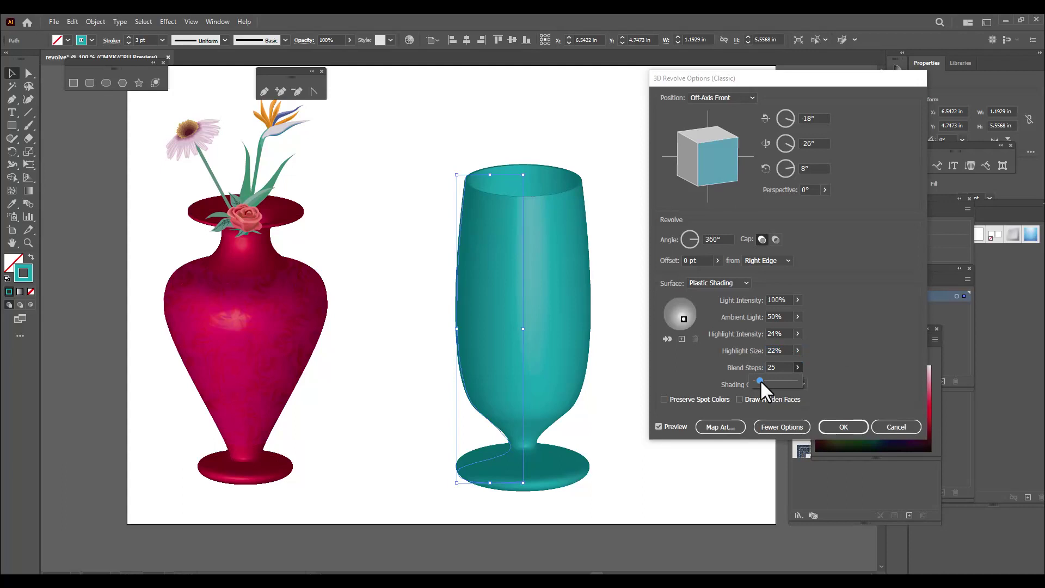
pyautogui.moveTo(757, 379); pyautogui.dragTo(769, 381)
pyautogui.moveTo(769, 380); pyautogui.dragTo(775, 380)
pyautogui.click(740, 80)
pyautogui.moveTo(728, 77)
pyautogui.mouseDown()
pyautogui.moveTo(738, 81)
pyautogui.moveTo(721, 82)
pyautogui.mouseUp()
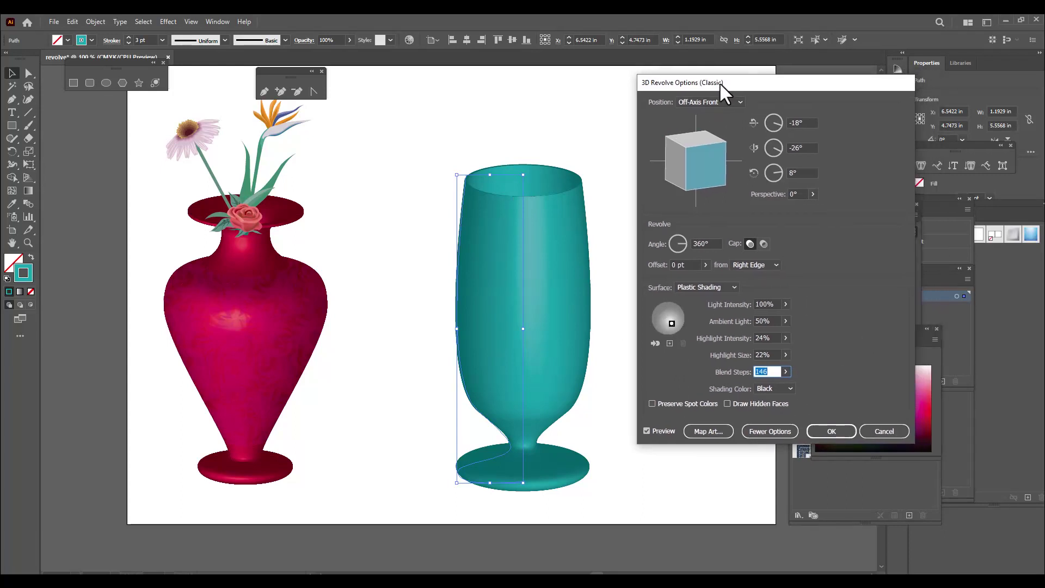
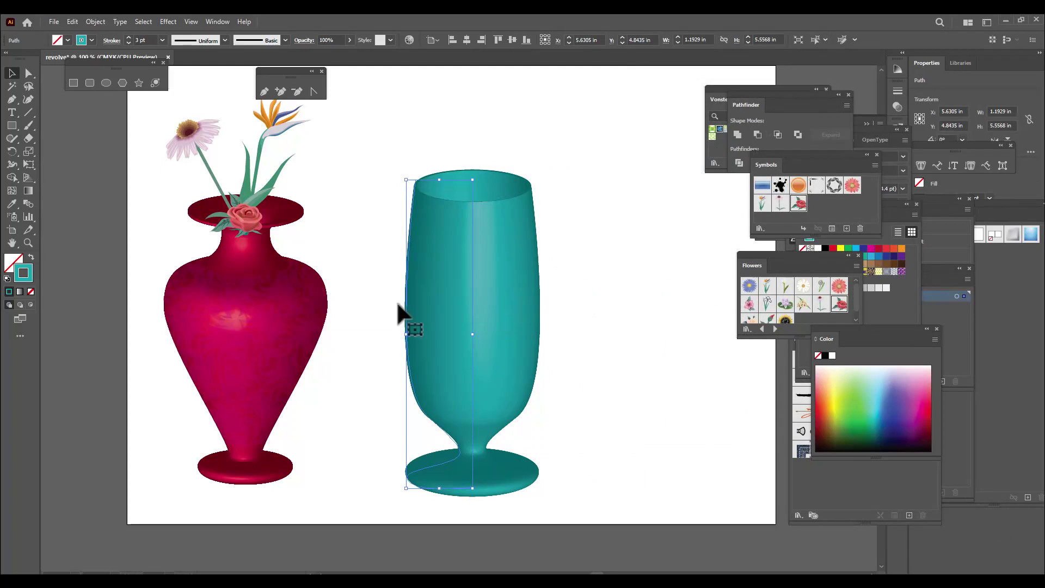
# Expand the teal vase's appearance and ungroup the resulting artwork twice
pyautogui.click(94, 22)
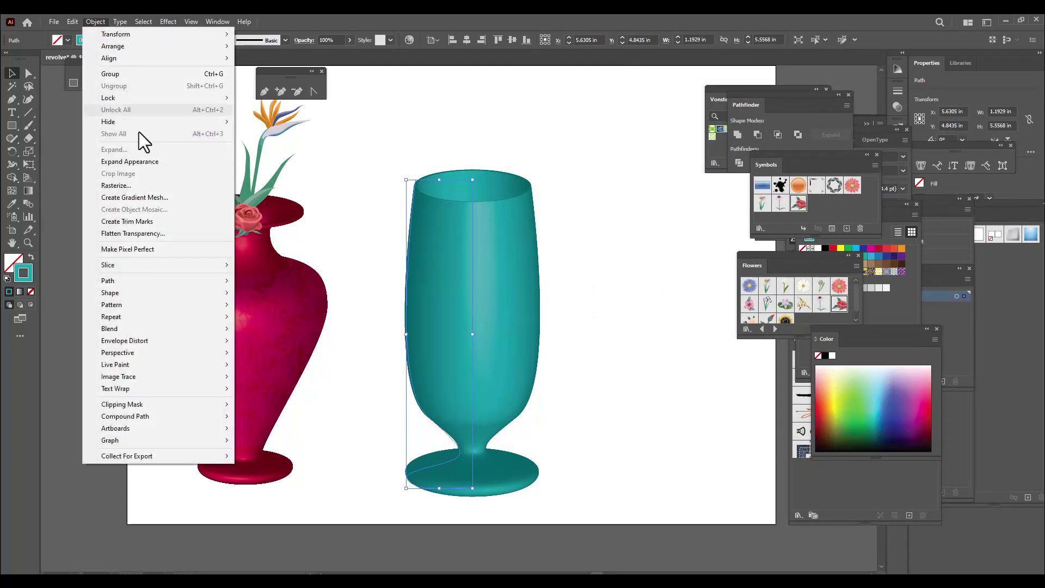
pyautogui.click(182, 164)
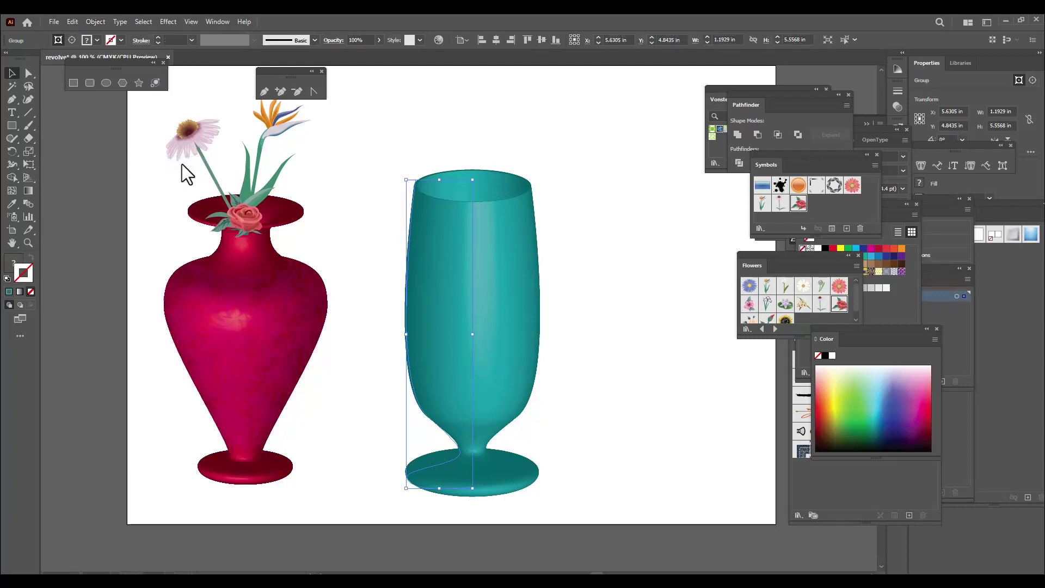
pyautogui.click(604, 256)
pyautogui.click(489, 318)
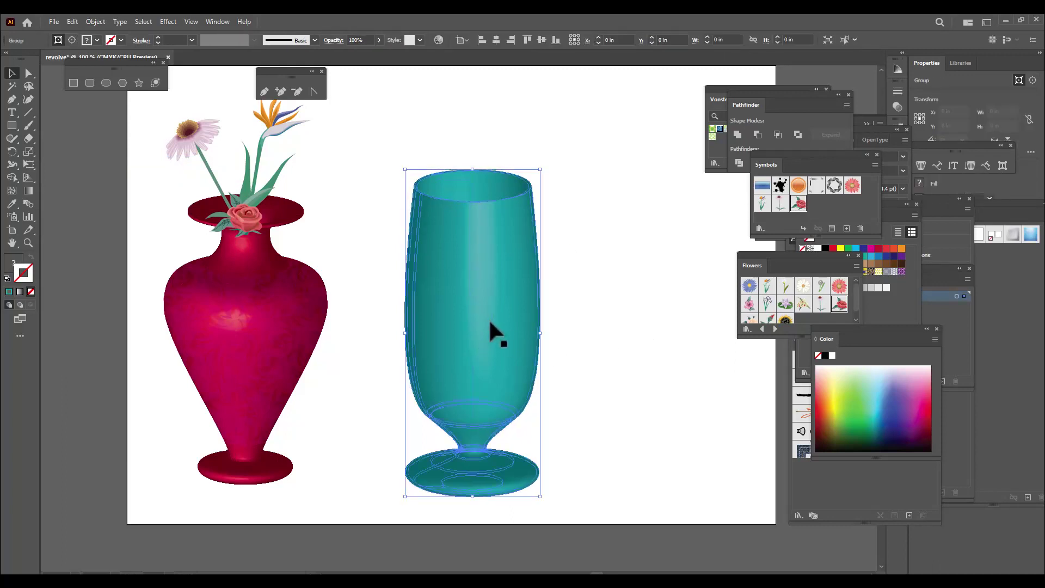
pyautogui.rightClick(476, 240)
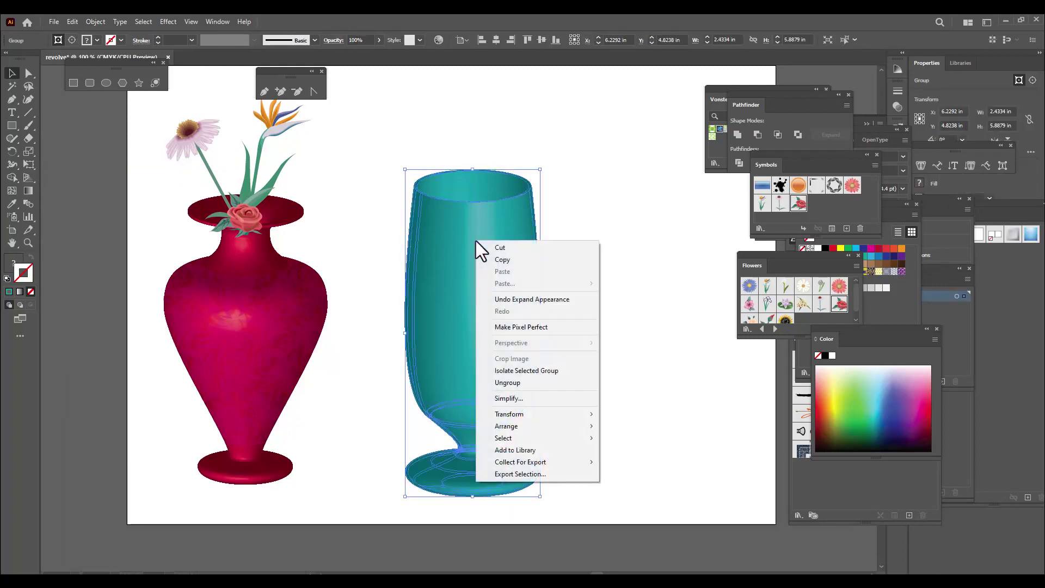
pyautogui.click(525, 384)
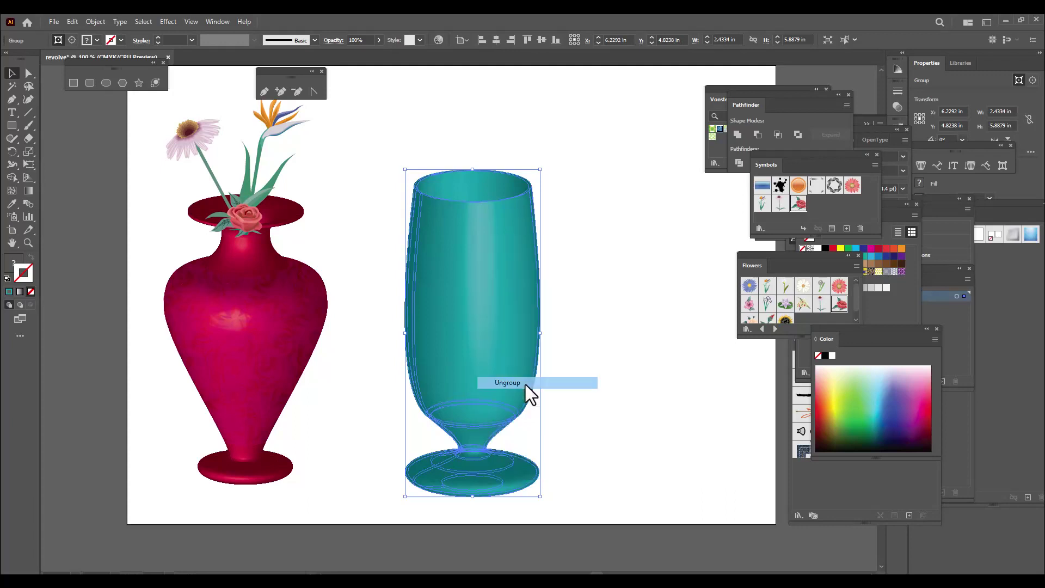
pyautogui.rightClick(509, 259)
pyautogui.click(563, 401)
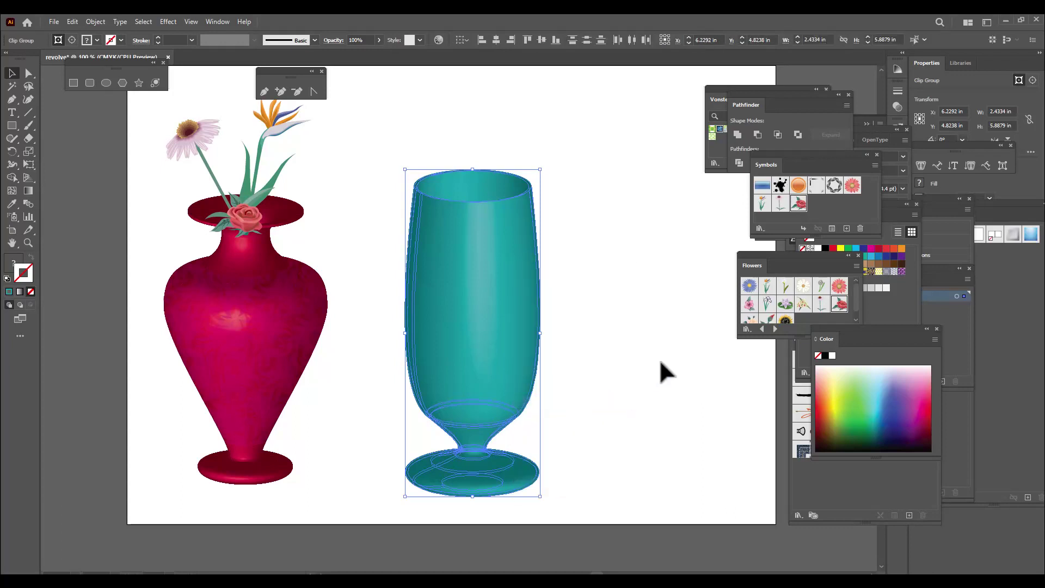
# Select the vase's outer body and stem pieces without the rim interior and foot, and duplicate them about 3.2 in to the right
pyautogui.click(659, 358)
pyautogui.click(513, 310)
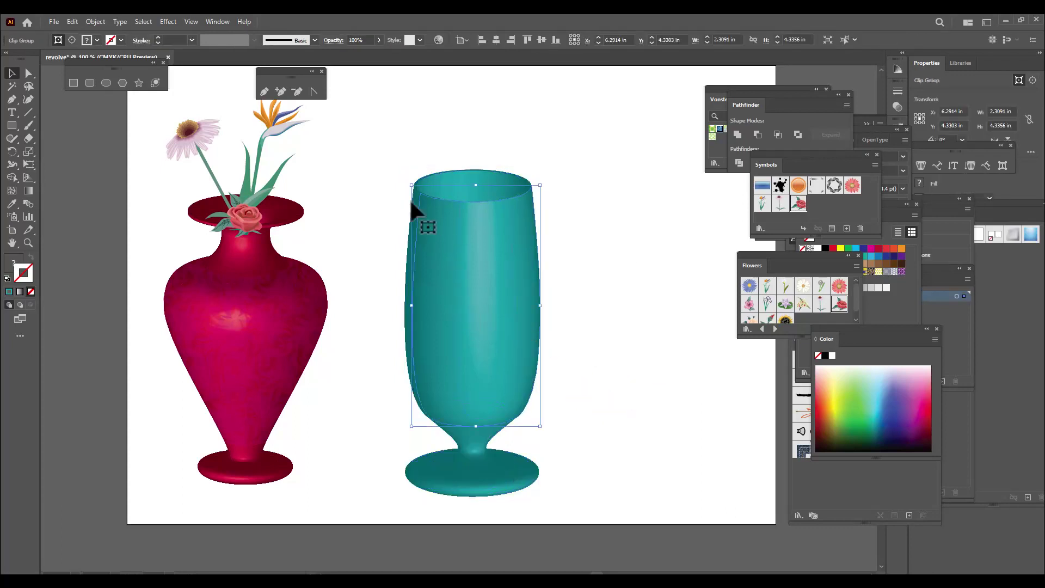
pyautogui.moveTo(413, 191); pyautogui.dragTo(407, 191)
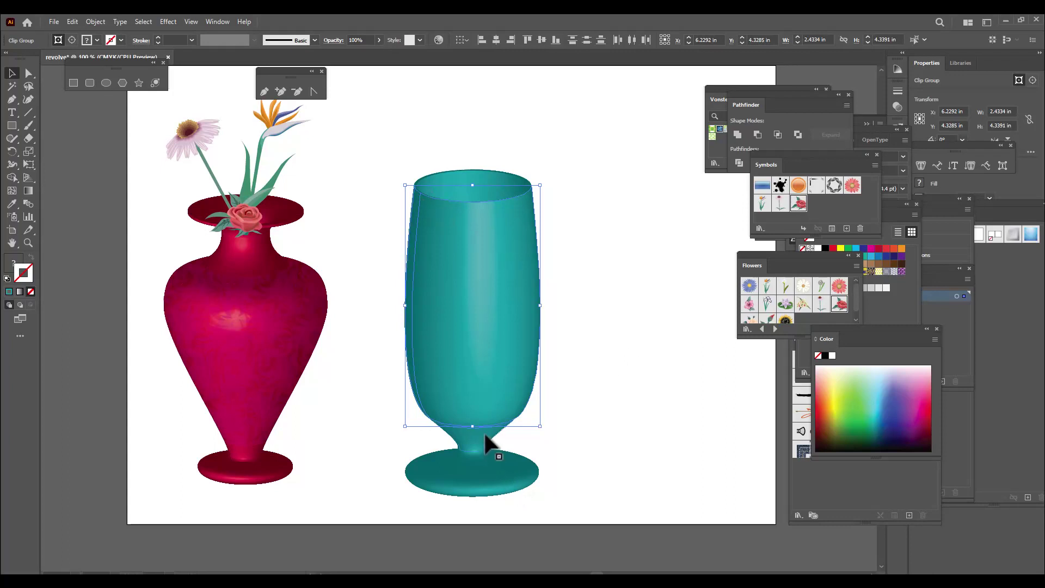
pyautogui.moveTo(472, 426); pyautogui.dragTo(472, 451)
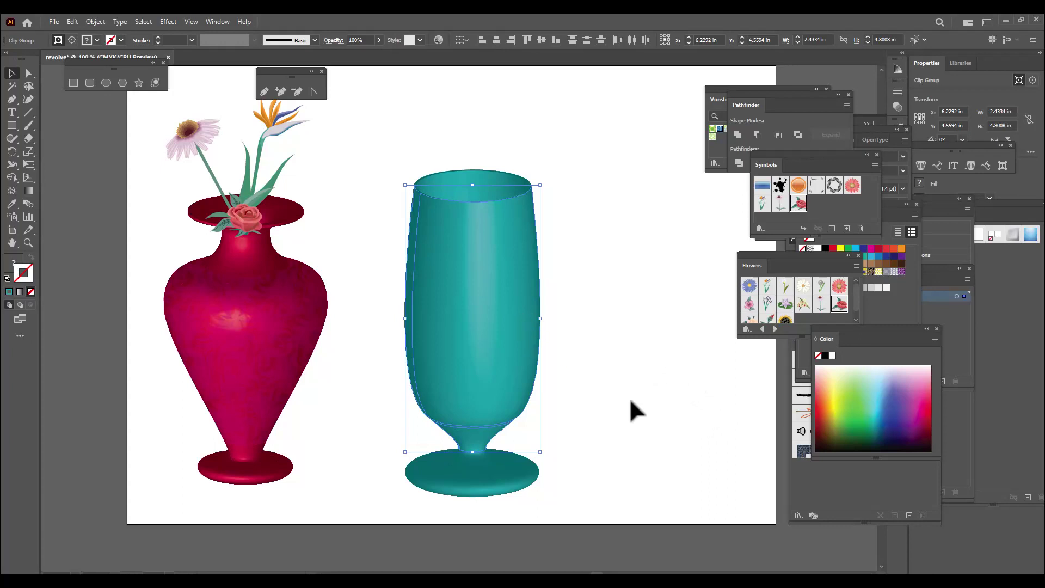
pyautogui.moveTo(748, 94); pyautogui.dragTo(791, 92)
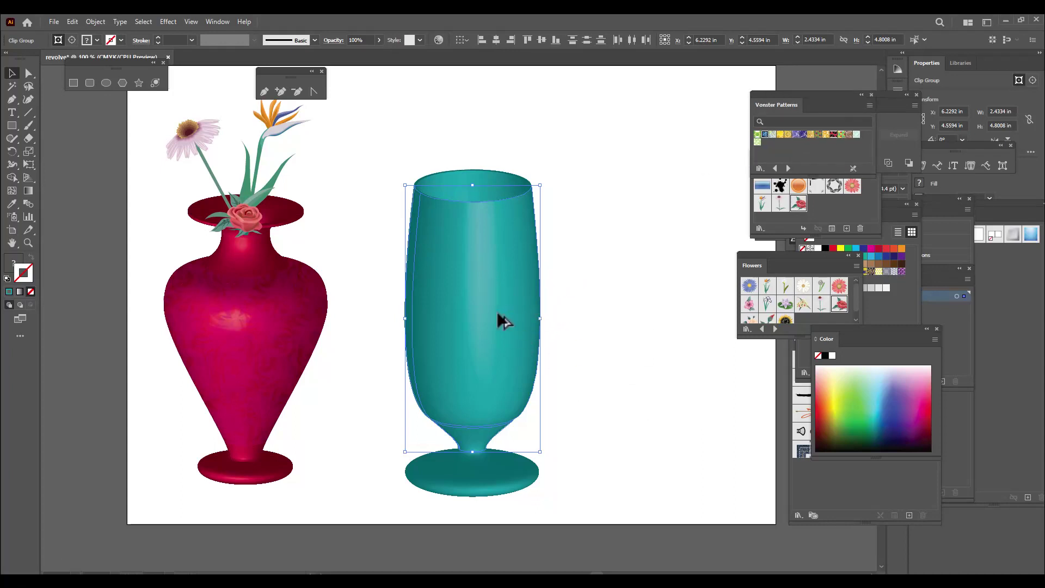
pyautogui.moveTo(492, 315); pyautogui.dragTo(670, 323)
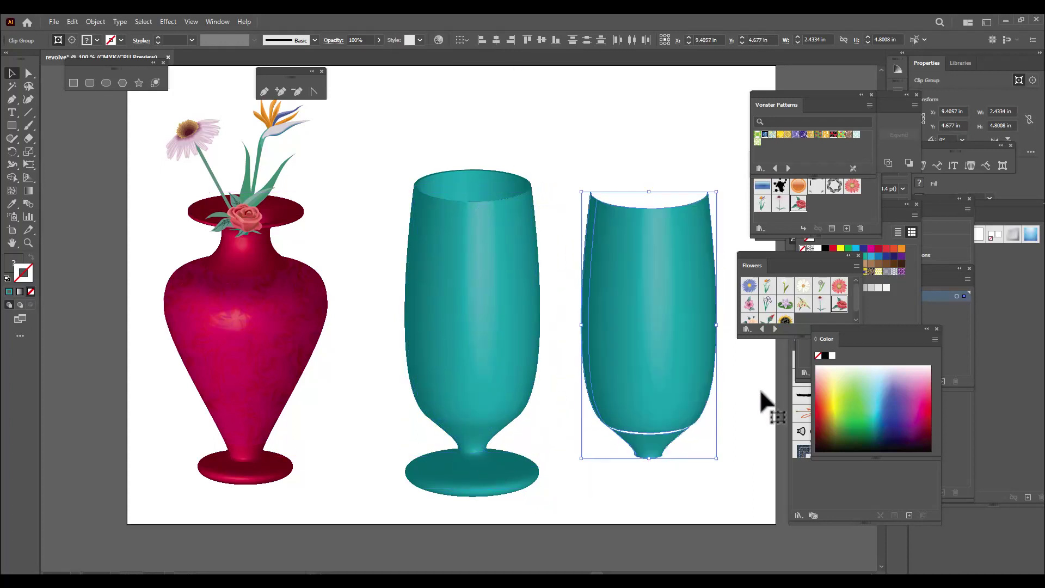
pyautogui.click(731, 414)
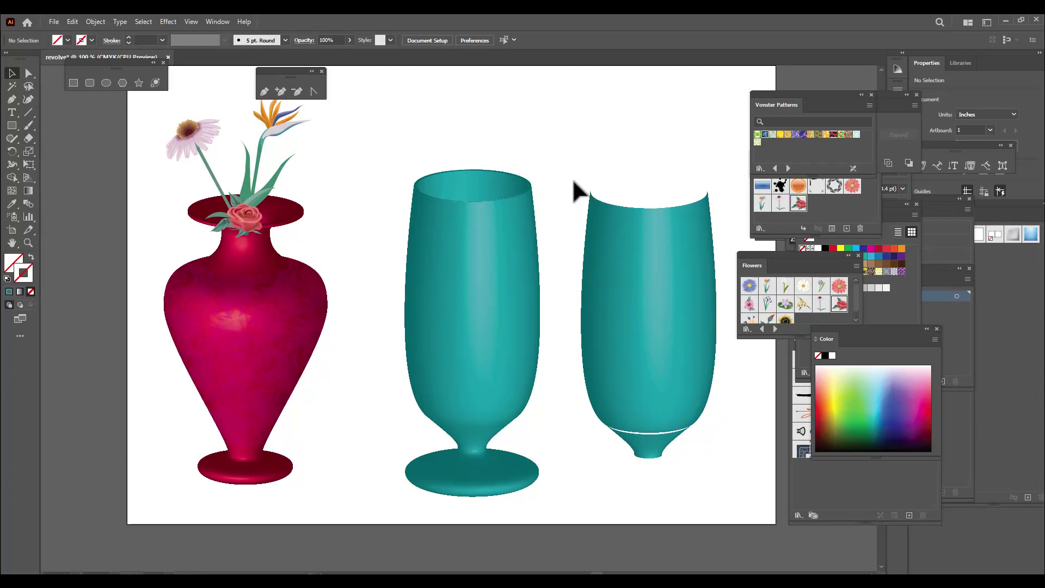
# Combine the duplicated body and stem pieces into a flat teal shape with Pathfinder and bring the color swatches into view
pyautogui.moveTo(568, 171); pyautogui.dragTo(730, 498)
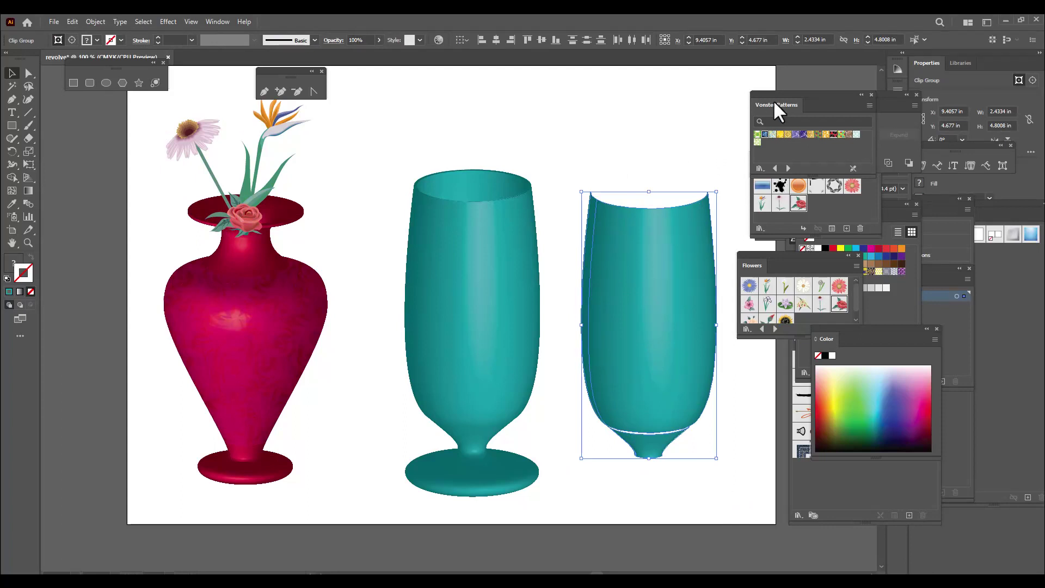
pyautogui.moveTo(775, 102); pyautogui.dragTo(647, 86)
pyautogui.moveTo(809, 88); pyautogui.dragTo(520, 78)
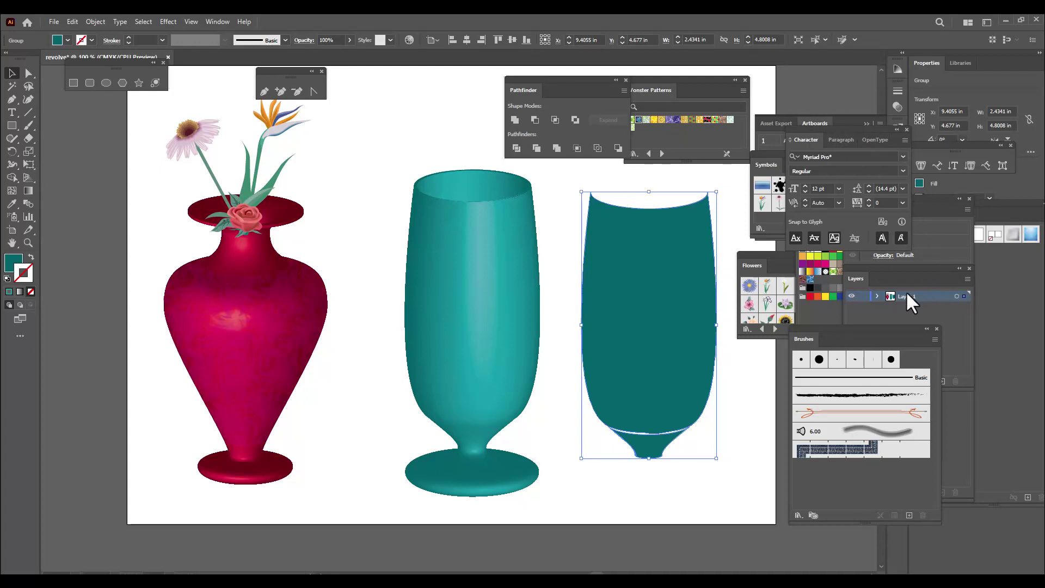
pyautogui.click(822, 313)
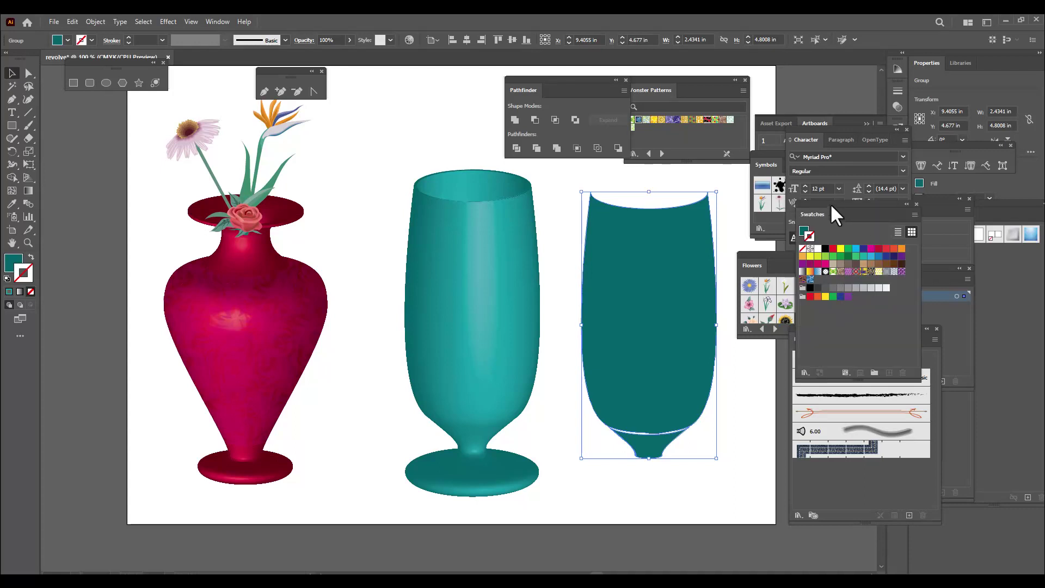
# Open the Decorative Legacy pattern swatch library
pyautogui.moveTo(831, 205); pyautogui.dragTo(810, 183)
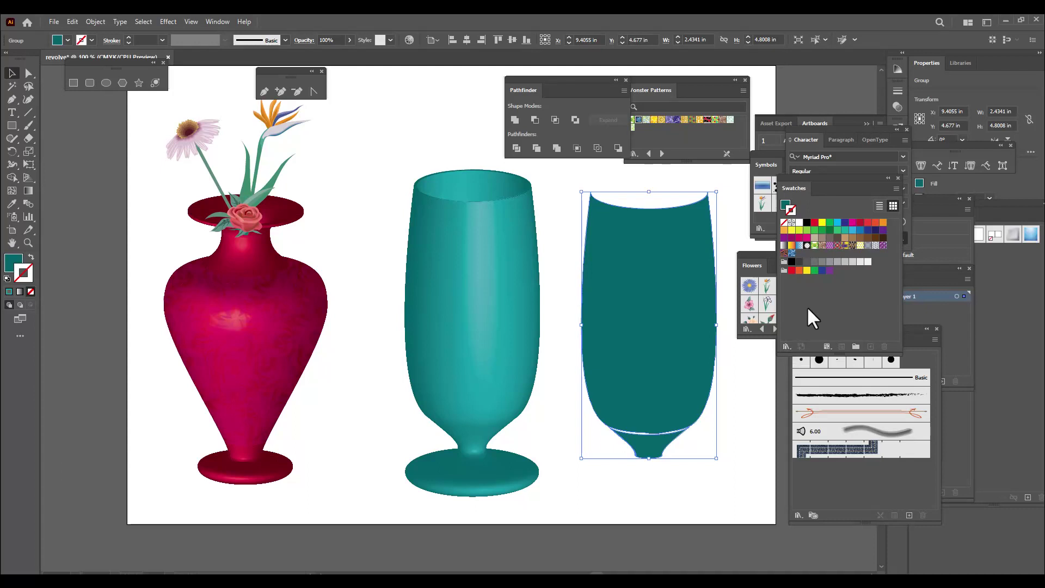
pyautogui.click(783, 345)
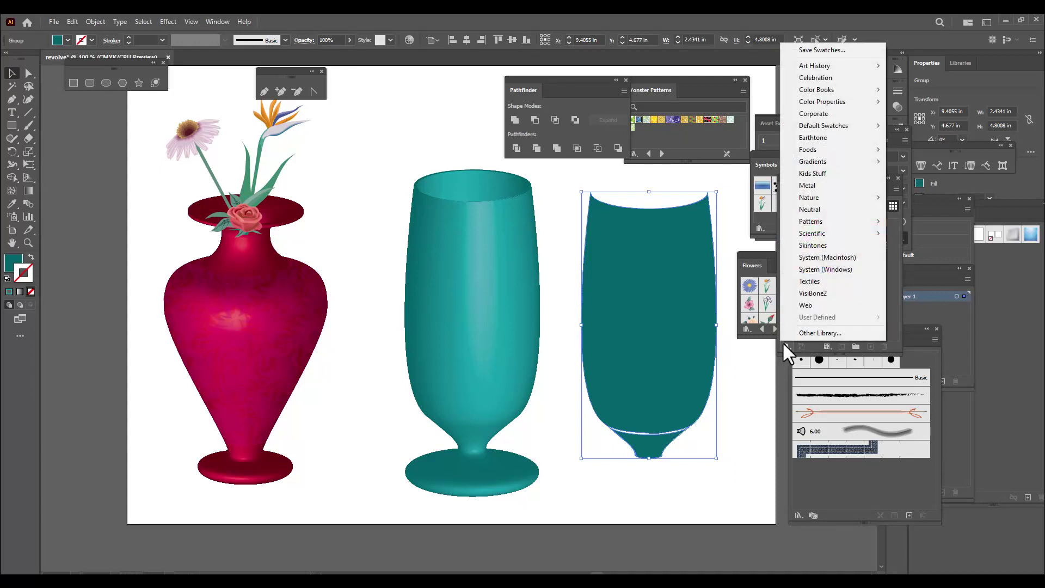
pyautogui.moveTo(836, 232)
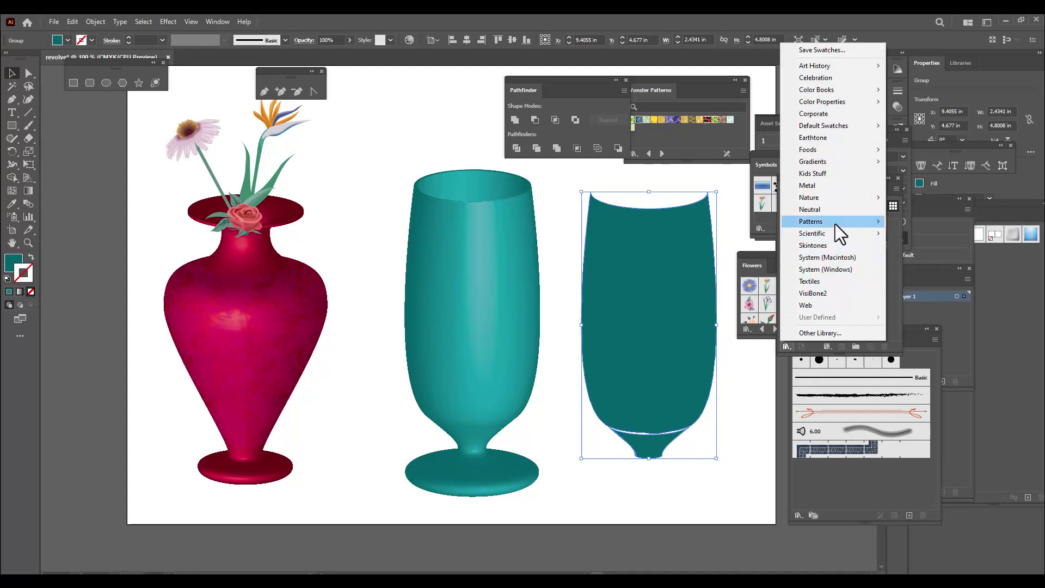
pyautogui.moveTo(919, 235)
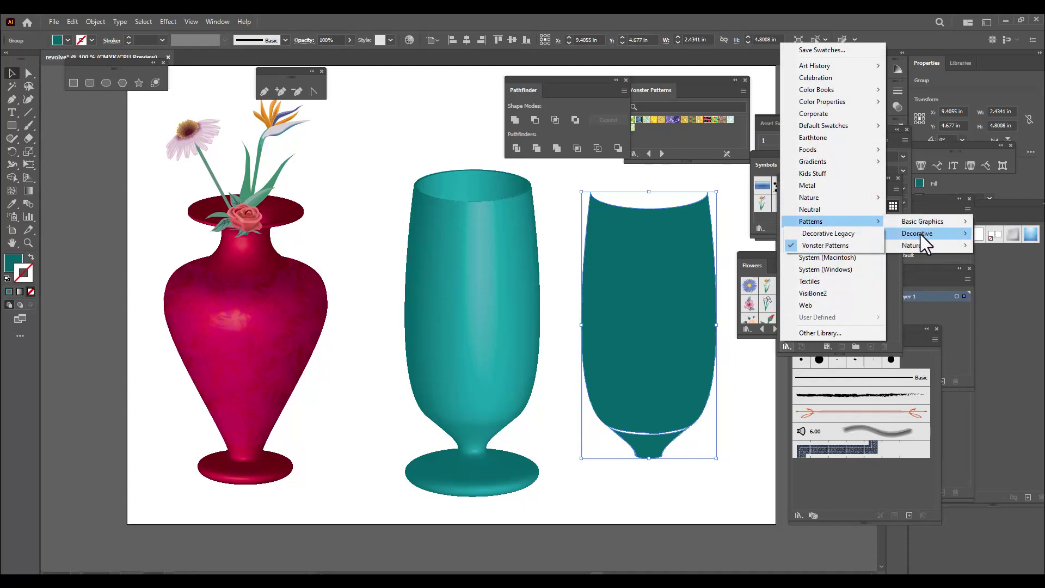
pyautogui.click(847, 234)
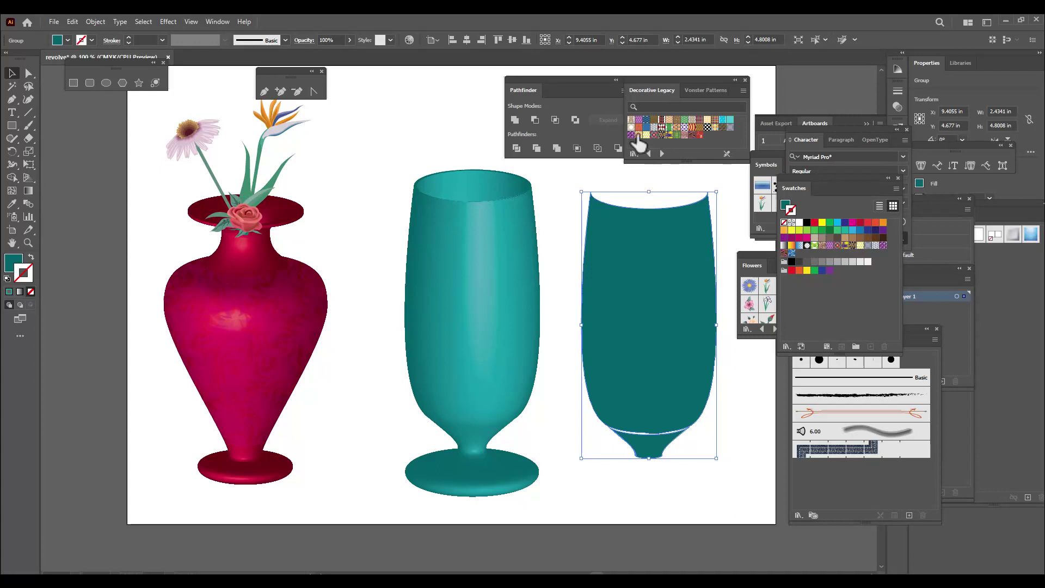
# Fill the flat vase copy with the red floral medallion pattern from Decorative Legacy and remove its stroke
pyautogui.click(653, 135)
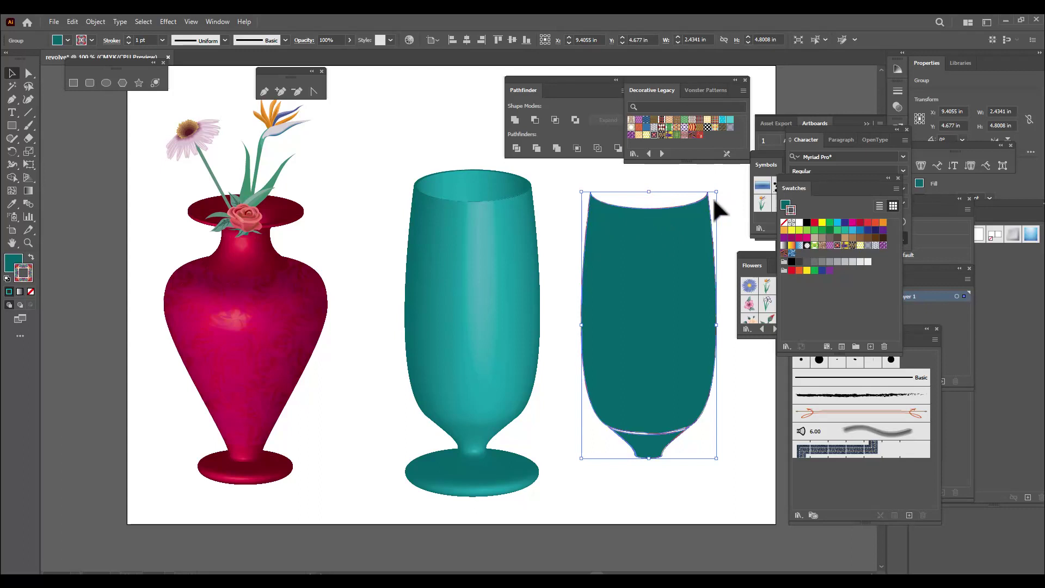
pyautogui.hotkey('shift', 'x')
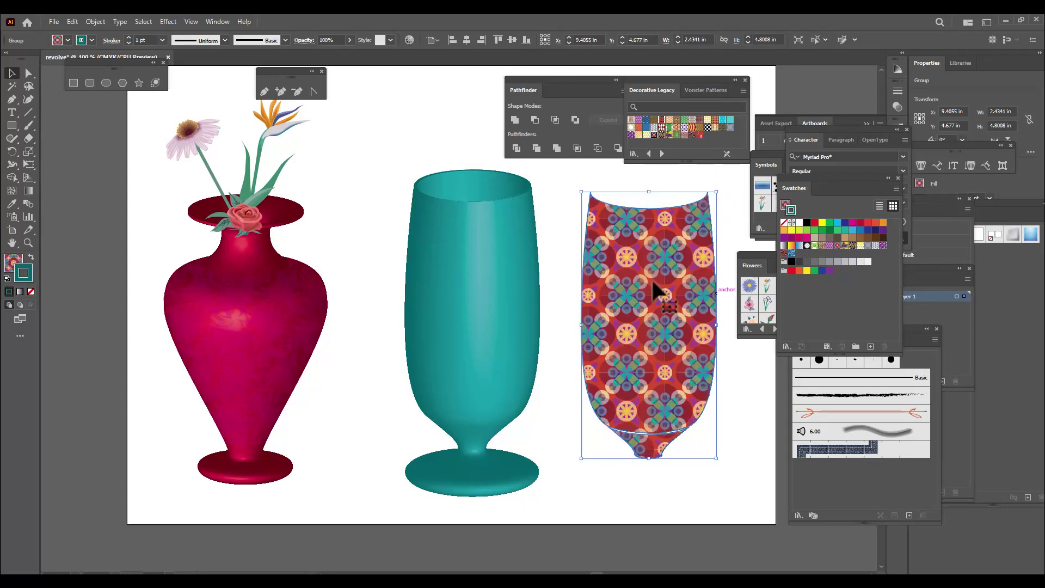
pyautogui.click(31, 291)
pyautogui.click(12, 263)
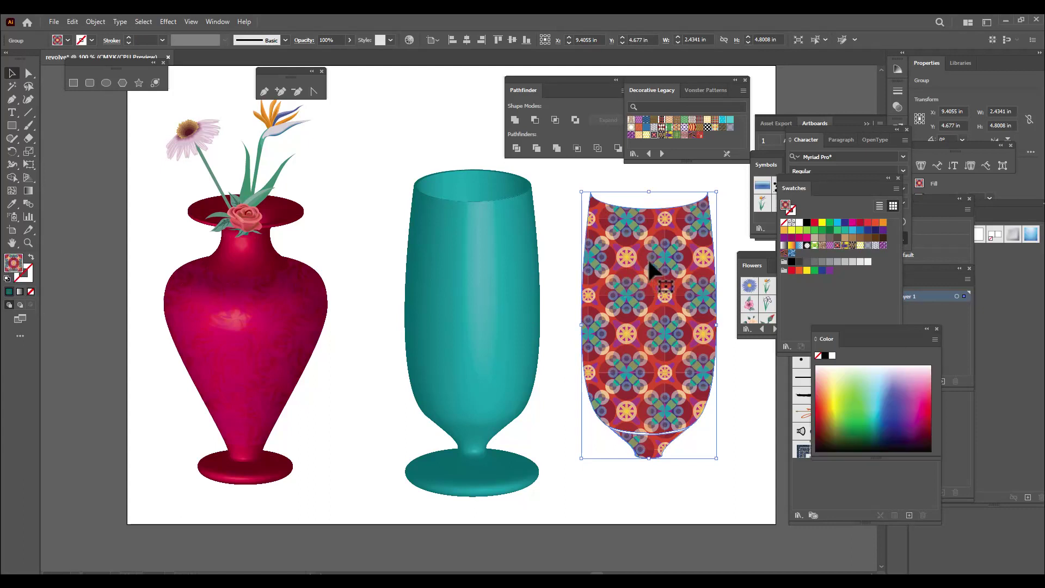
# Align the patterned shape over the teal vase's body and set its blend mode to Soft Light after trying Overlay
pyautogui.moveTo(655, 257); pyautogui.dragTo(480, 257)
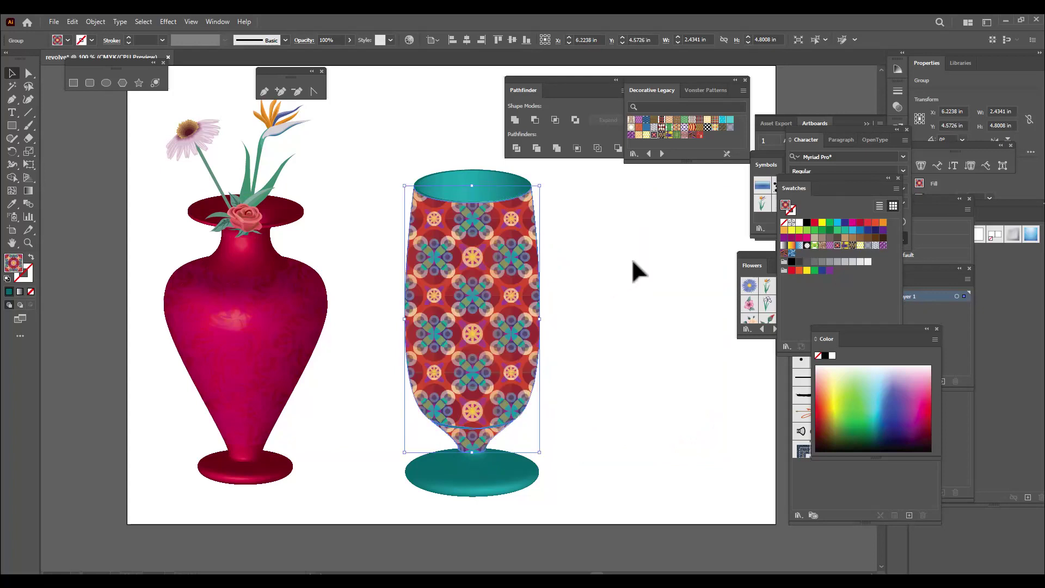
pyautogui.click(303, 40)
pyautogui.click(223, 58)
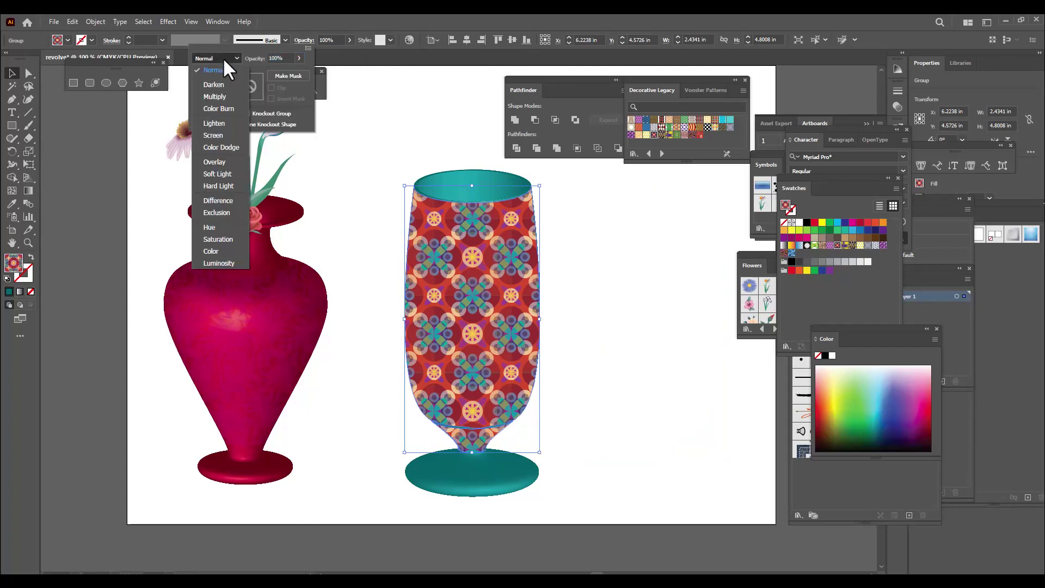
pyautogui.click(227, 162)
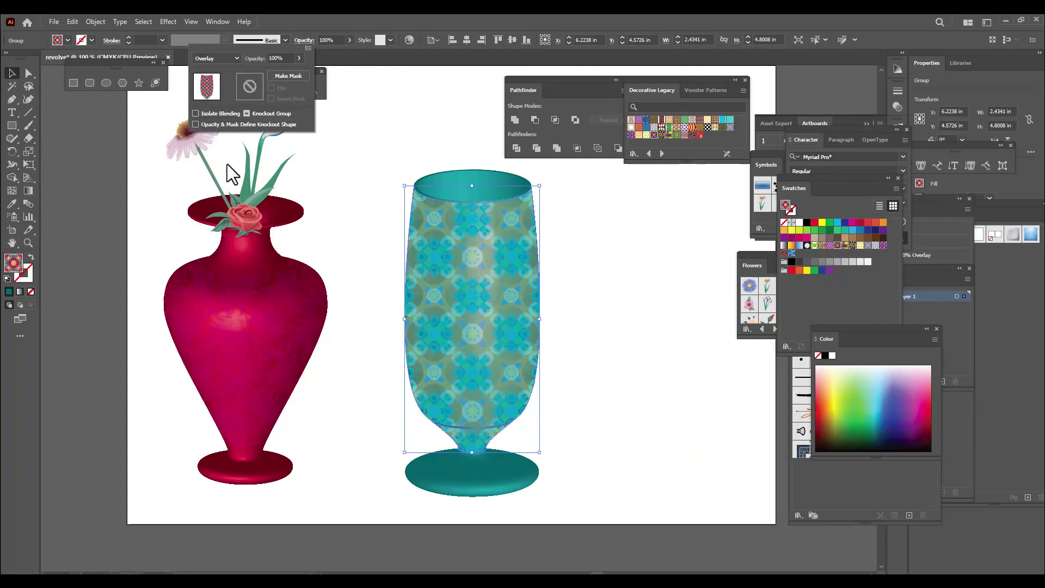
pyautogui.click(211, 57)
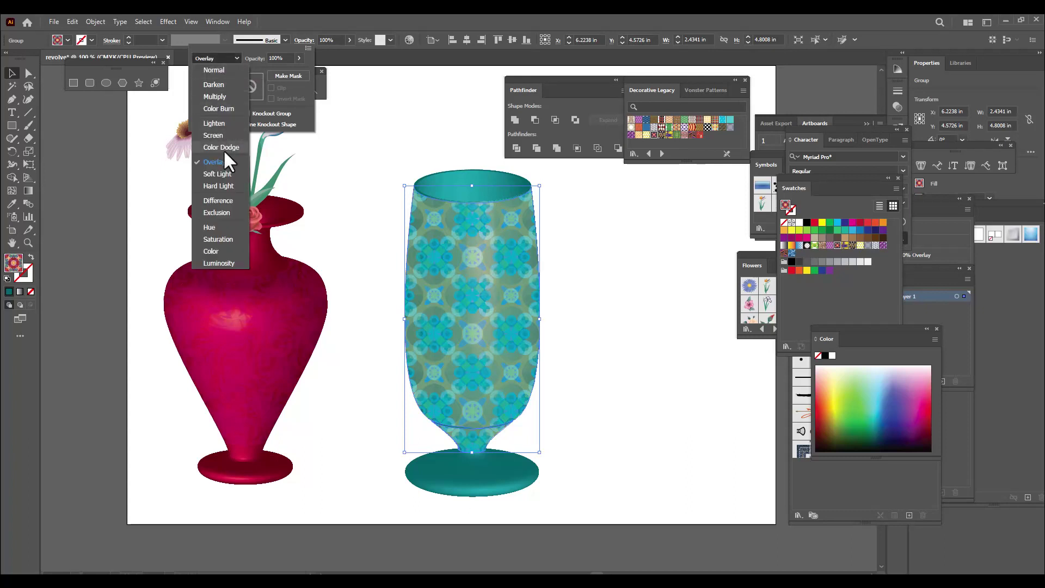
pyautogui.click(221, 174)
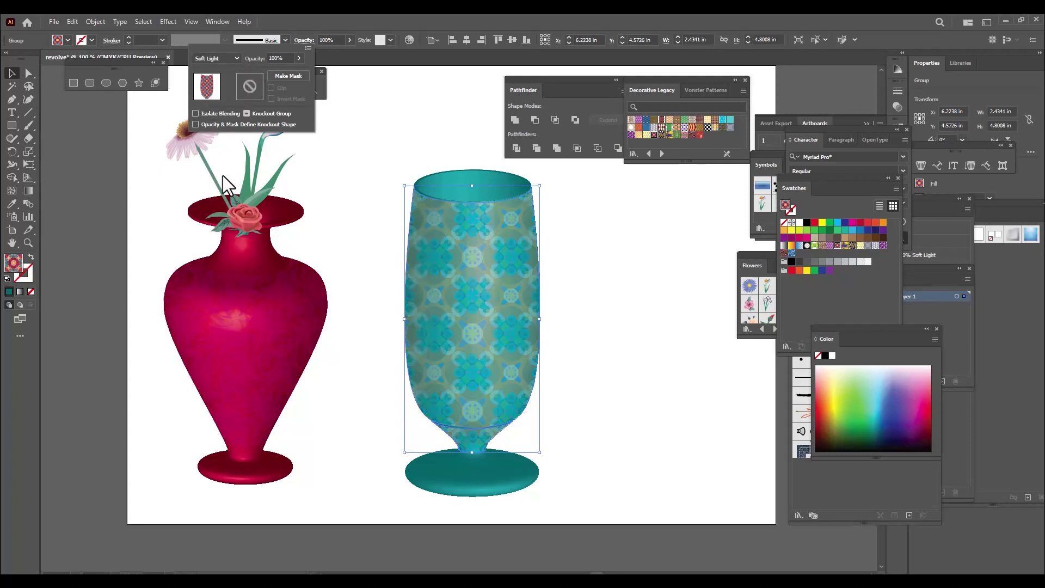
# Try the Multiply, Screen and Color blend modes on the pattern overlay and return it to Soft Light
pyautogui.click(217, 58)
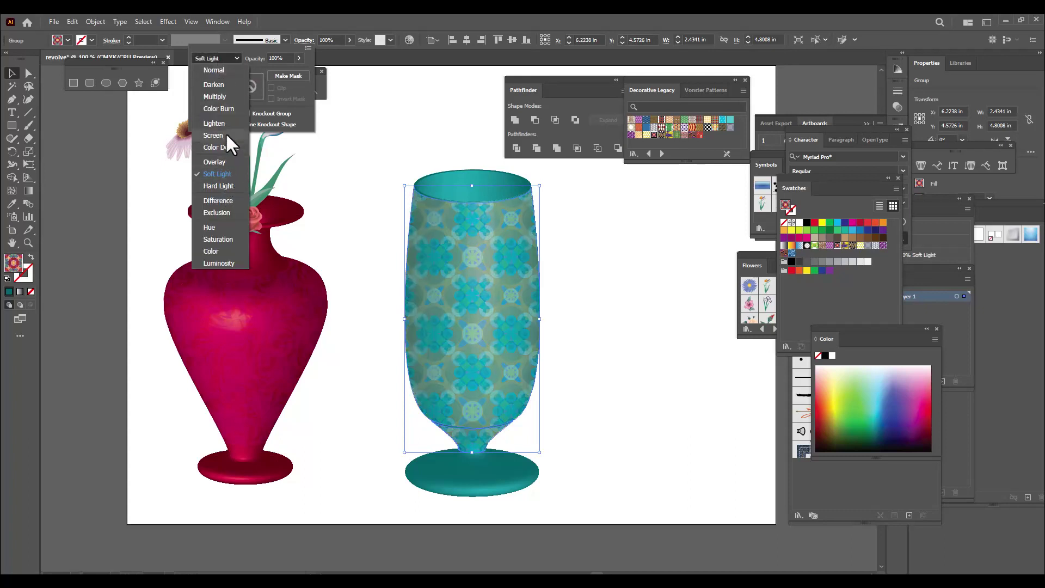
pyautogui.click(220, 96)
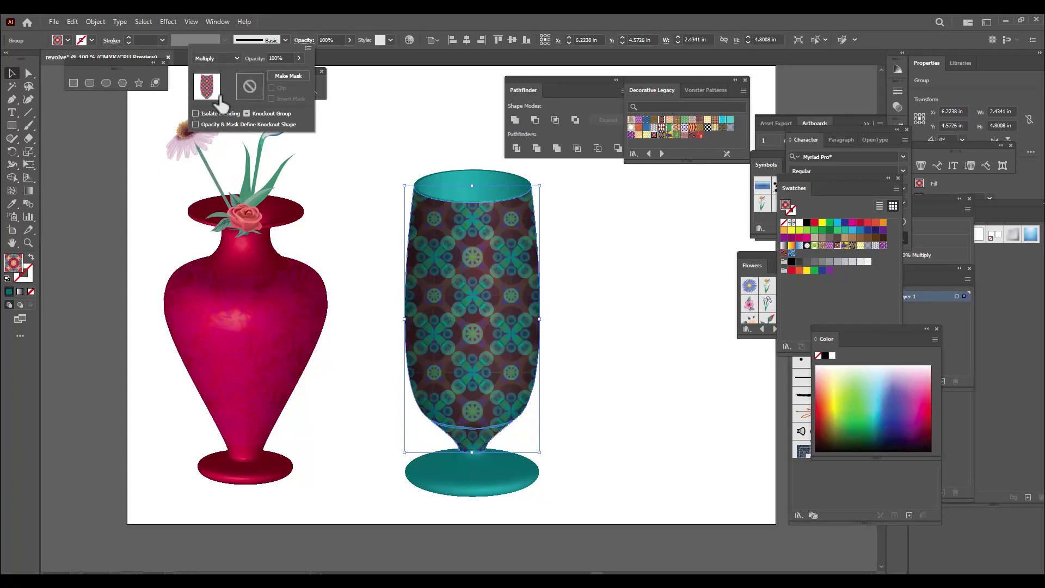
pyautogui.click(204, 58)
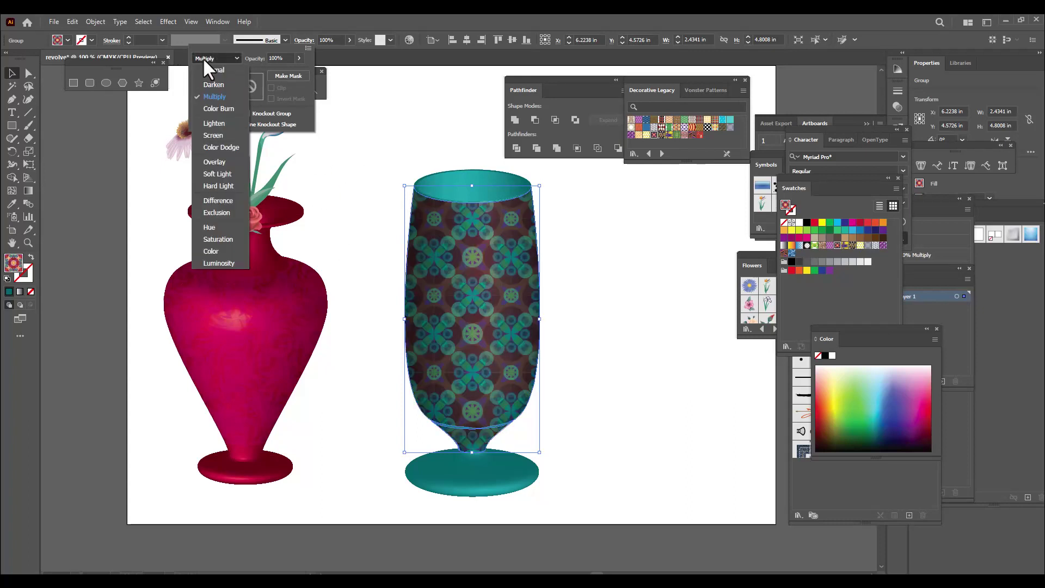
pyautogui.click(213, 135)
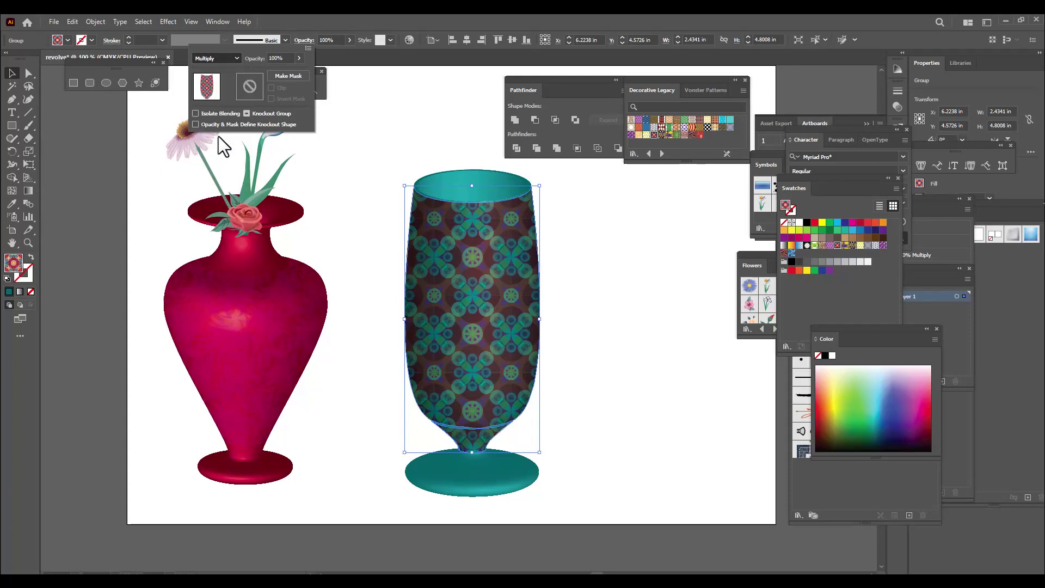
pyautogui.click(223, 58)
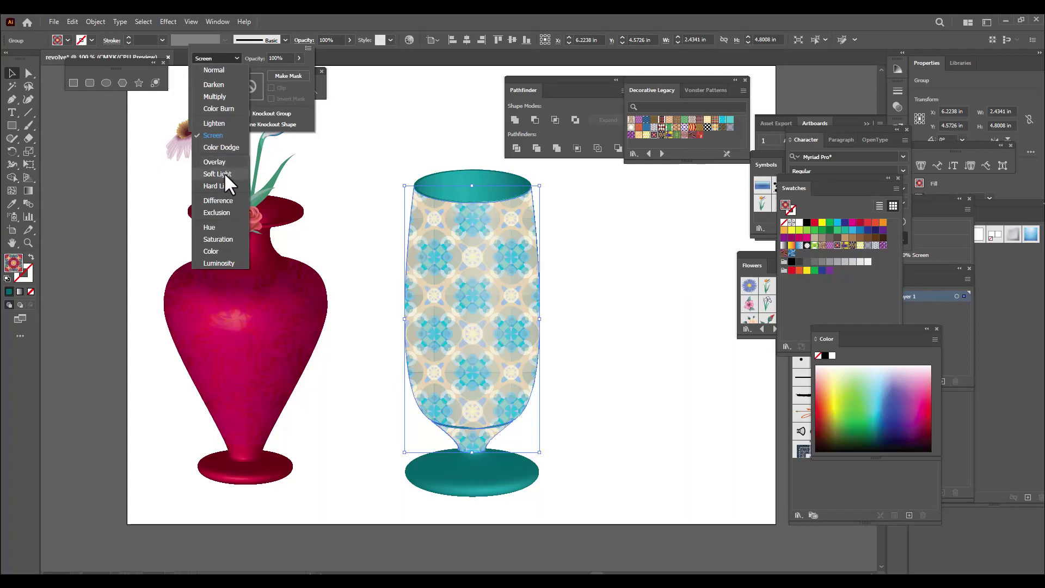
pyautogui.click(218, 251)
pyautogui.click(223, 58)
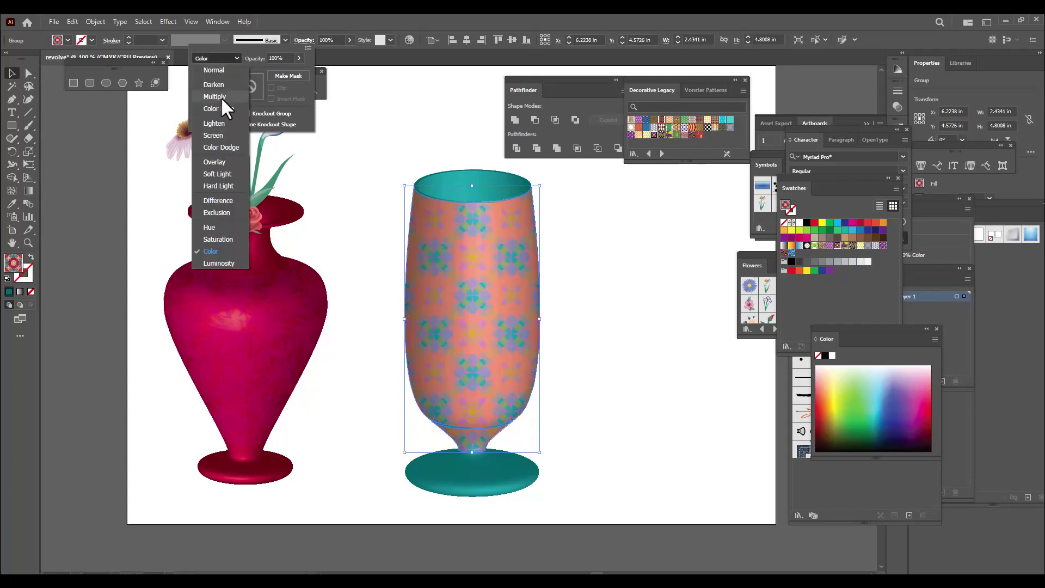
pyautogui.click(225, 176)
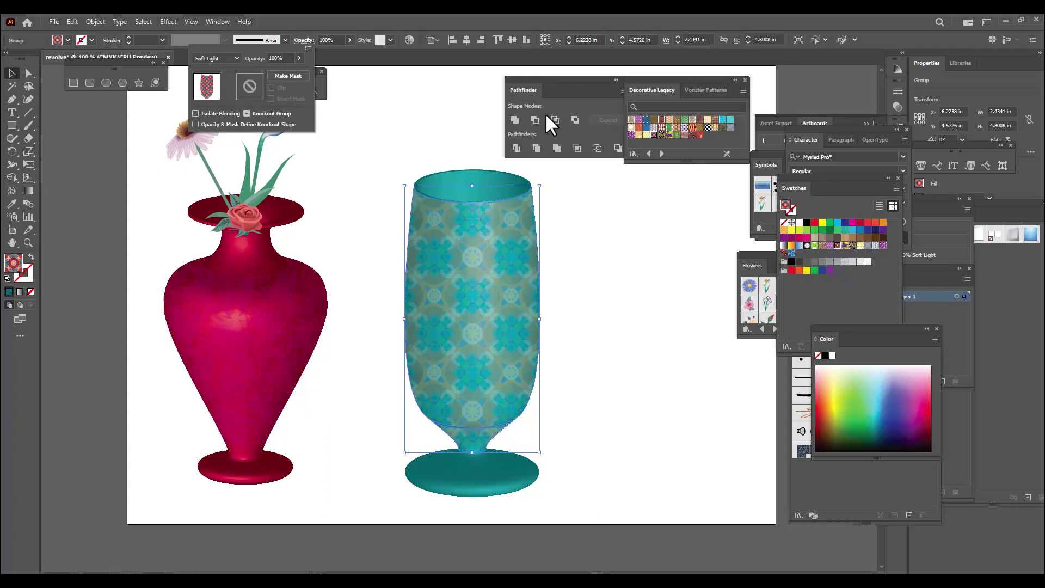
# Move the Pathfinder and pattern library panels clear of the artboard's middle and deselect the pattern overlay
pyautogui.moveTo(580, 88); pyautogui.dragTo(824, 103)
pyautogui.moveTo(672, 77); pyautogui.dragTo(762, 77)
pyautogui.click(565, 153)
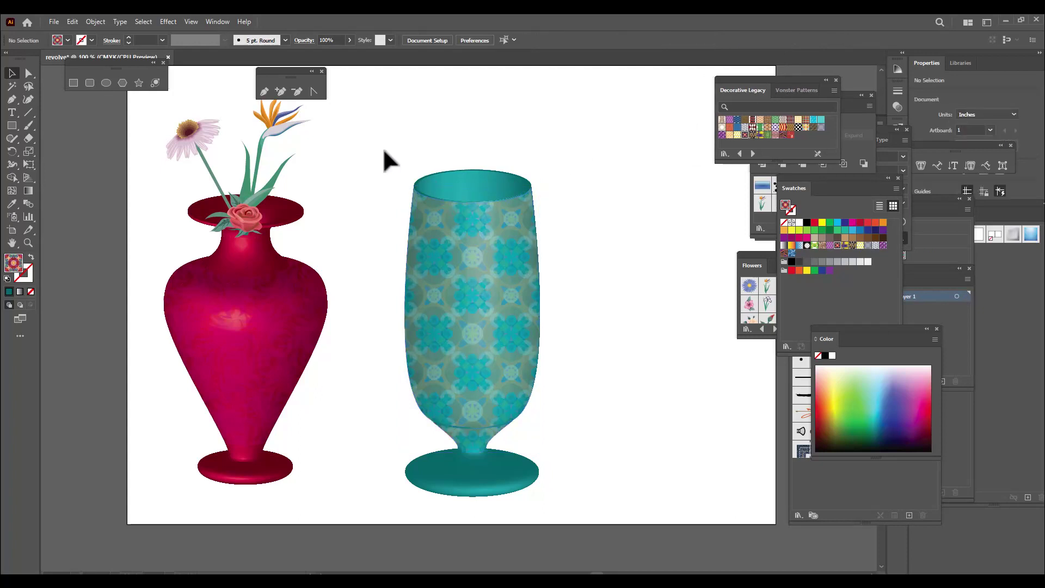
# Scale the whole patterned vase down to about 2.04 by 4.92 in and move it about 0.4 in toward the red vase
pyautogui.moveTo(360, 141); pyautogui.dragTo(615, 521)
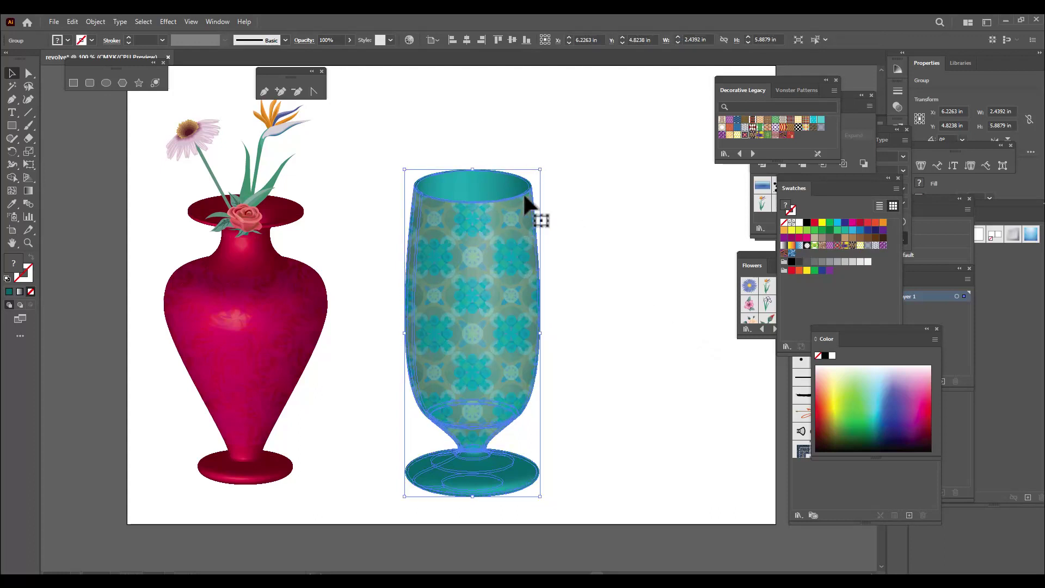
pyautogui.moveTo(540, 170); pyautogui.dragTo(518, 223)
pyautogui.moveTo(485, 306); pyautogui.dragTo(464, 300)
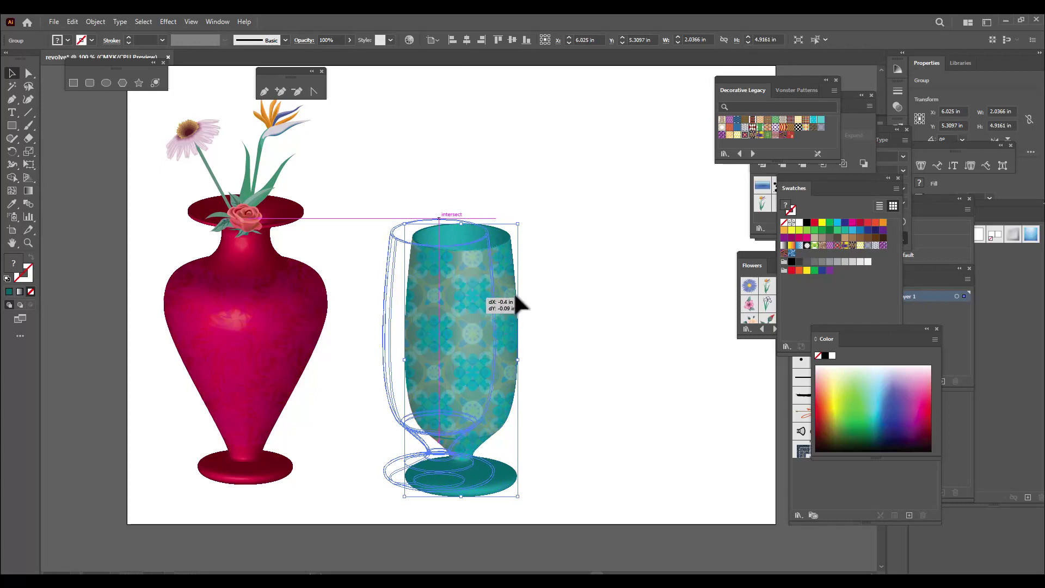
pyautogui.click(560, 285)
# Place a Bird of Paradise symbol in the teal vase's opening, enlarge it, tilt it slightly and lower its stem into the vase
pyautogui.moveTo(750, 262); pyautogui.dragTo(456, 143)
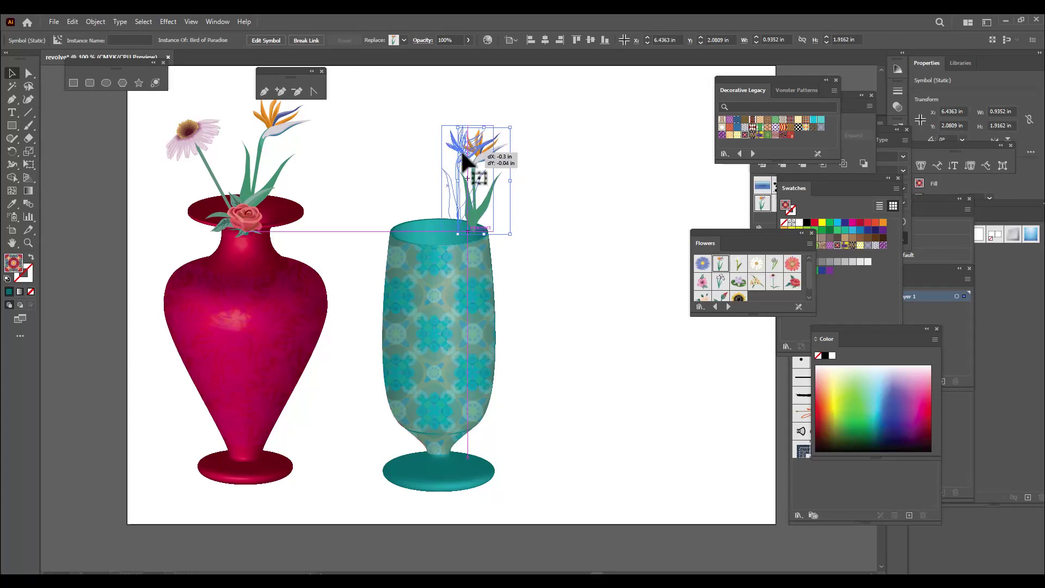
pyautogui.click(492, 123)
pyautogui.click(464, 159)
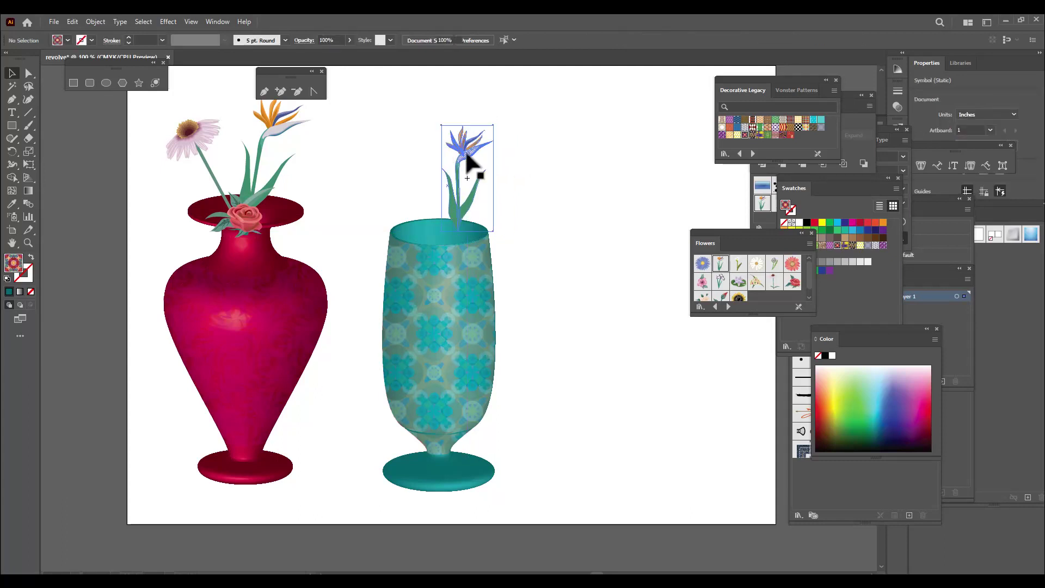
pyautogui.moveTo(495, 122); pyautogui.dragTo(508, 92)
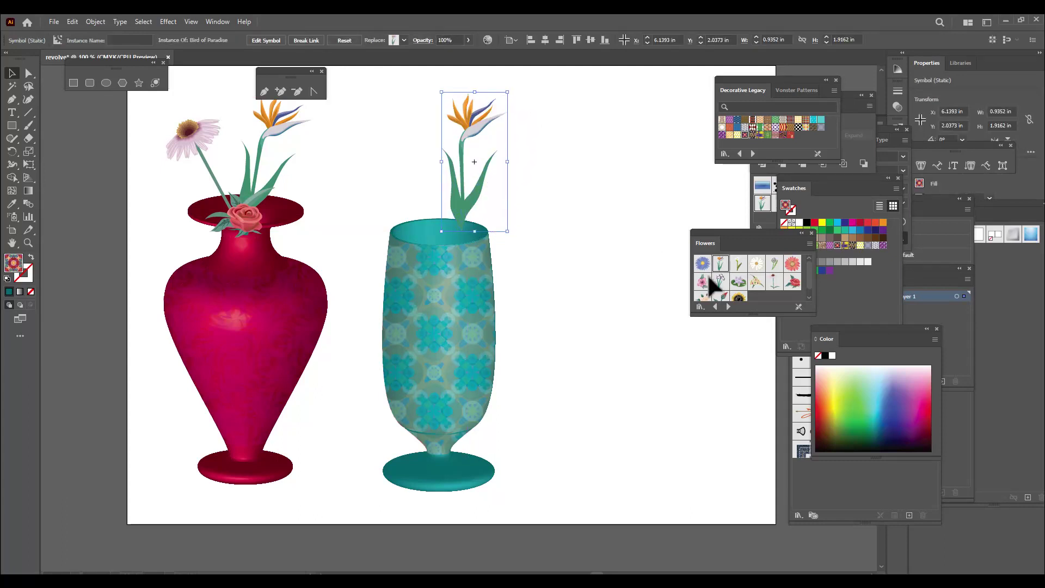
pyautogui.moveTo(467, 205); pyautogui.dragTo(457, 216)
pyautogui.moveTo(497, 93); pyautogui.dragTo(540, 132)
pyautogui.hotkey('ctrl', 'z')
pyautogui.click(667, 252)
# Add a rosebud, a Red Rose and a Hibiscus symbol at the teal vase's rim, reducing the hibiscus to about 0.96 by 1.47 in
pyautogui.moveTo(723, 298); pyautogui.dragTo(462, 201)
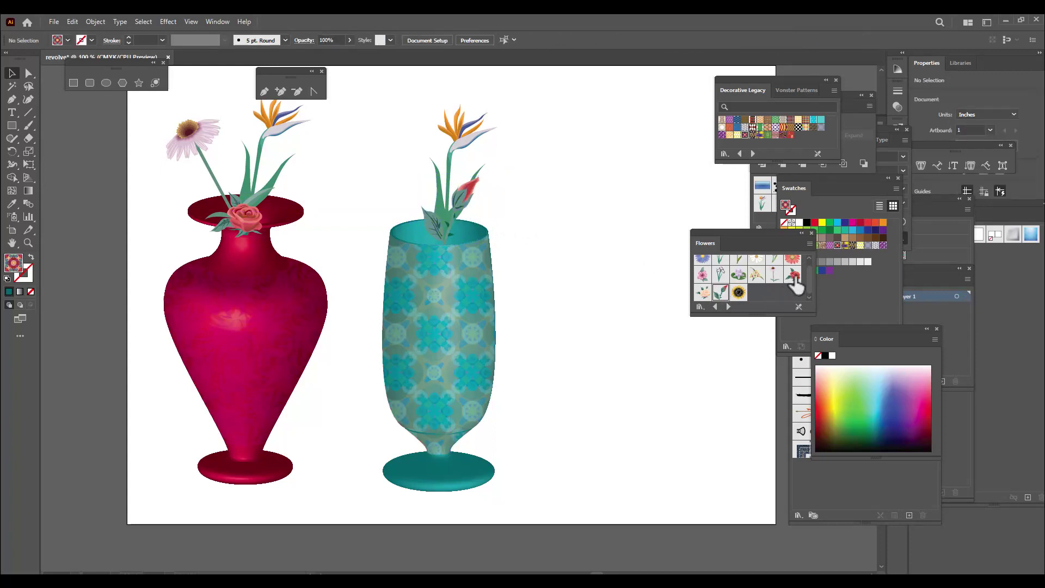
pyautogui.moveTo(793, 274); pyautogui.dragTo(413, 233)
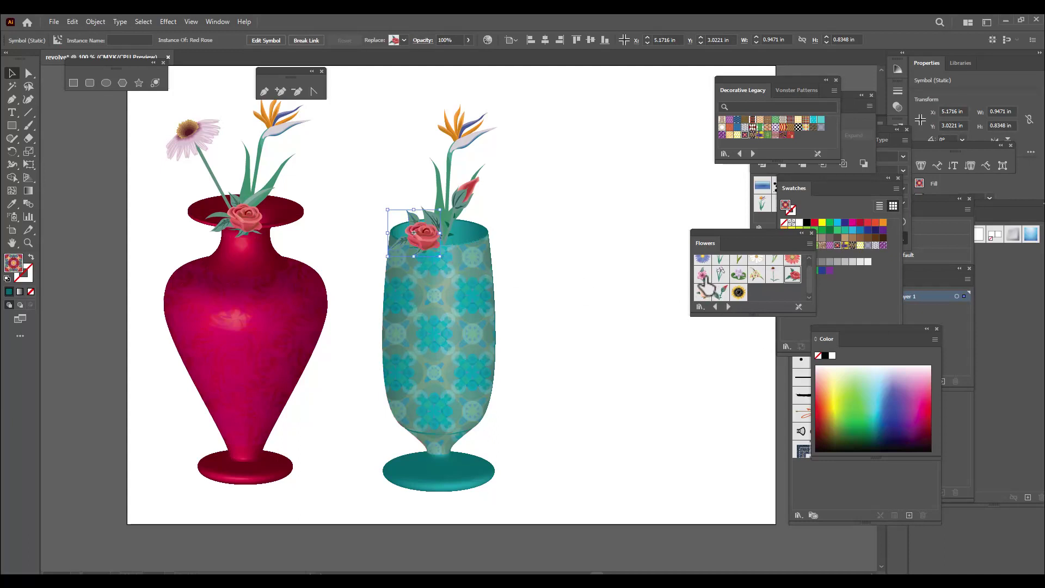
pyautogui.moveTo(702, 275); pyautogui.dragTo(461, 232)
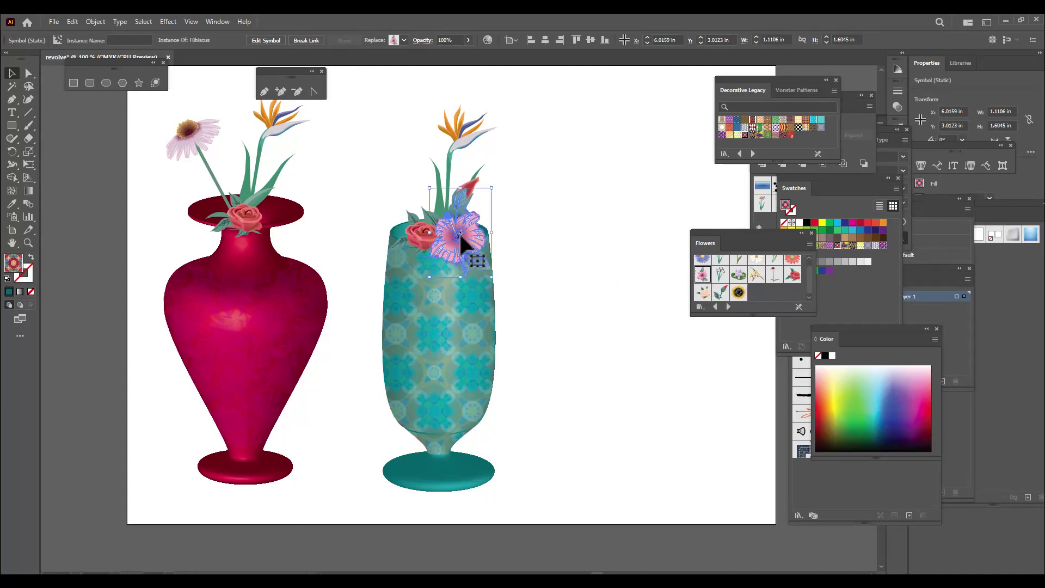
pyautogui.moveTo(493, 188); pyautogui.dragTo(483, 195)
pyautogui.moveTo(467, 233); pyautogui.dragTo(474, 225)
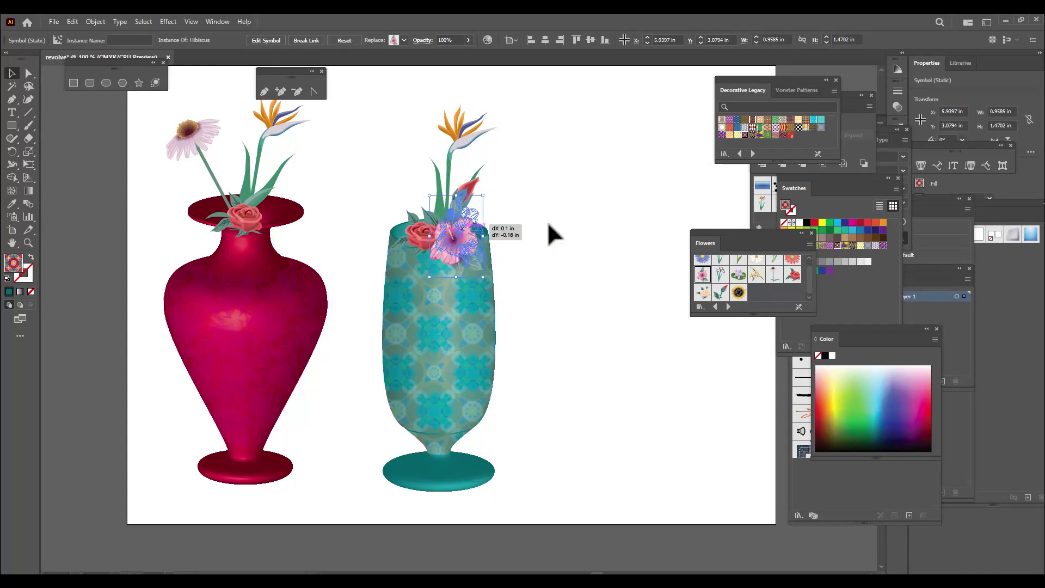
pyautogui.click(547, 221)
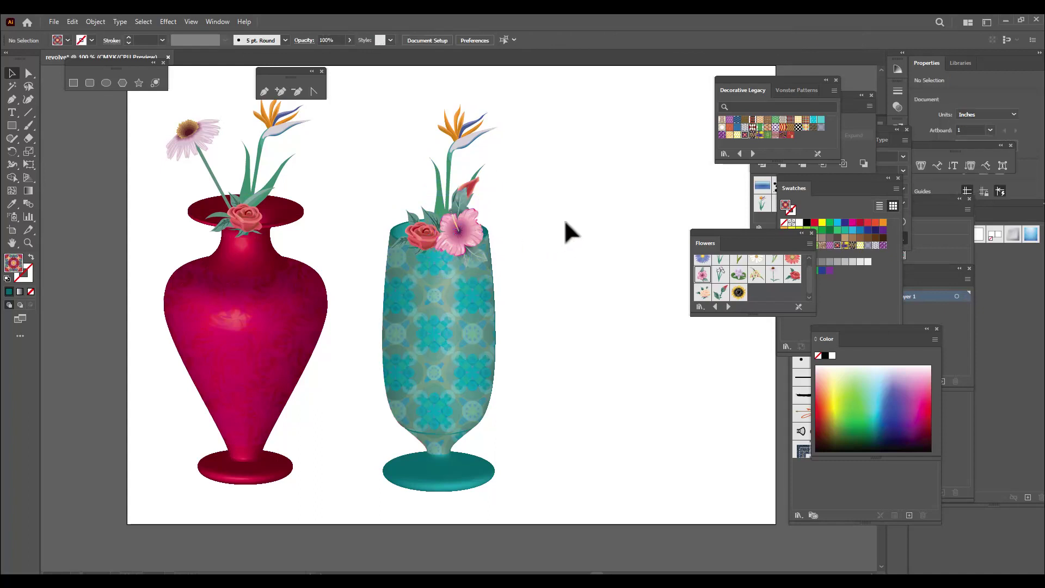
# Select both vases with their flowers and move them together toward the middle of the artboard
pyautogui.hotkey('ctrl', '-')
pyautogui.moveTo(172, 145); pyautogui.dragTo(555, 475)
pyautogui.moveTo(463, 359); pyautogui.dragTo(551, 324)
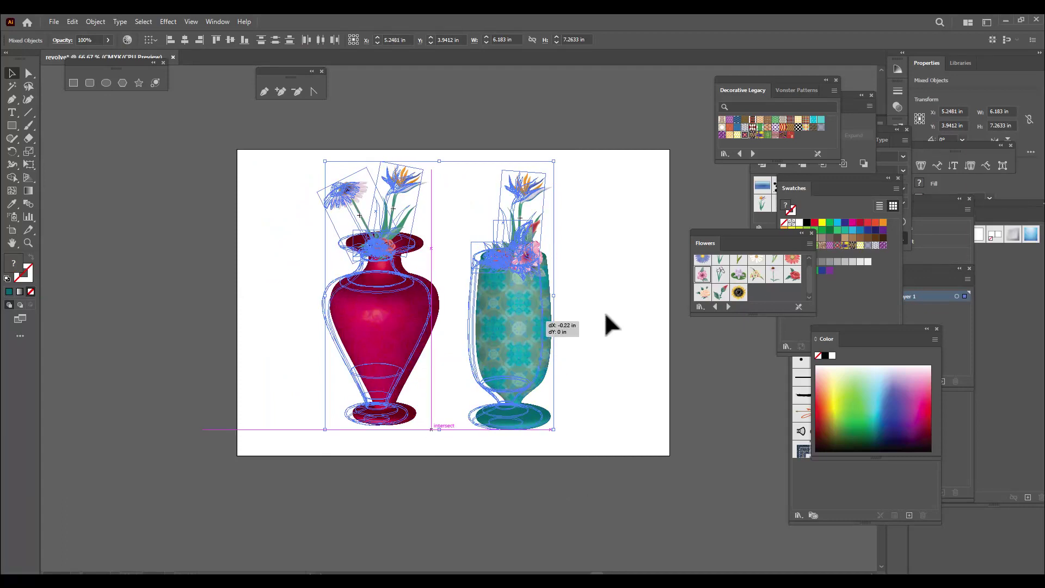
pyautogui.click(606, 314)
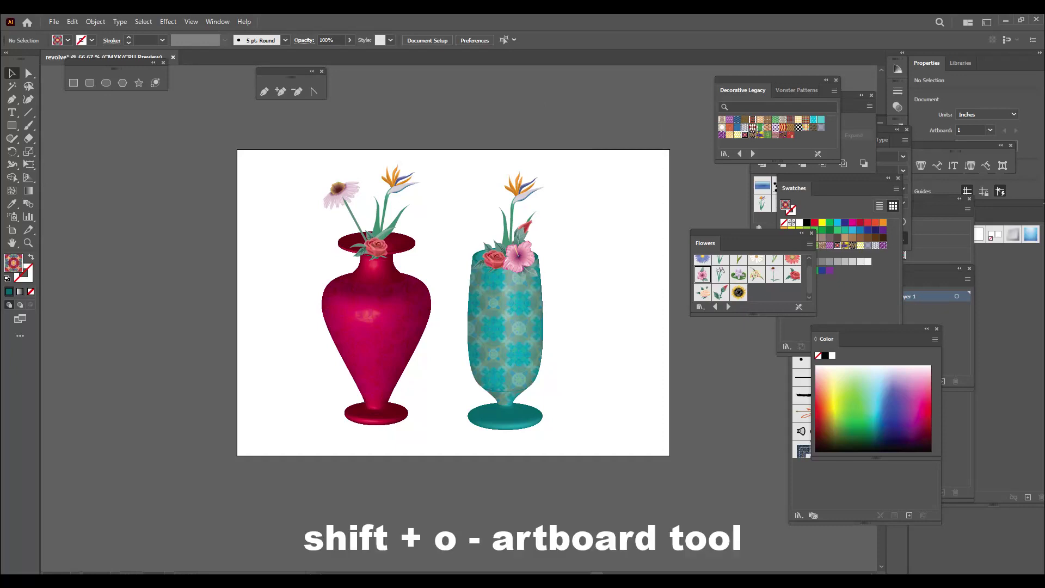
# Shrink the artboard from all four sides with the Artboard tool to about 7.38 by 7.74 in, closely framing both flower-filled vases
pyautogui.hotkey('shift', 'o')
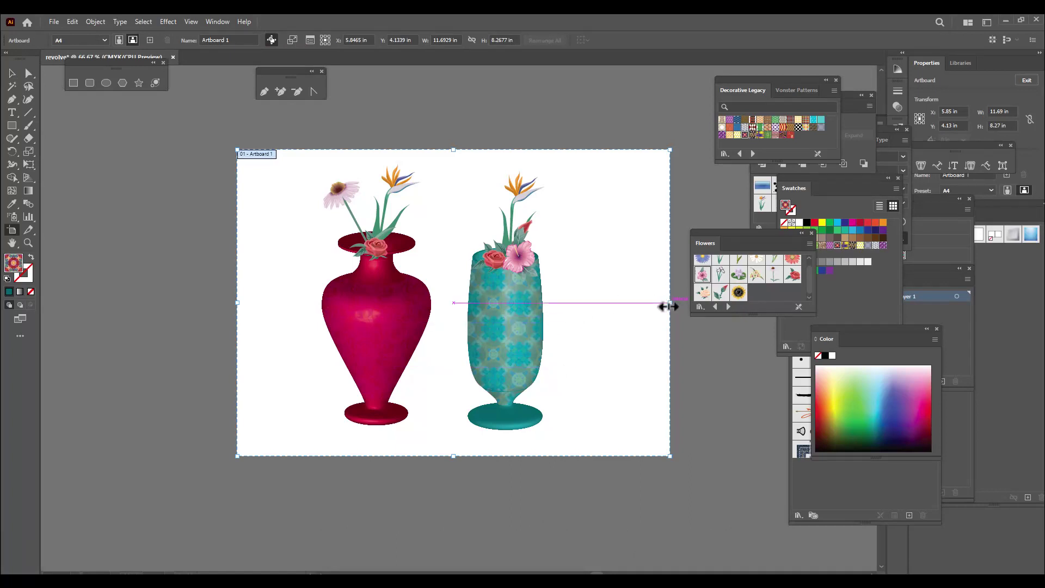
pyautogui.moveTo(669, 303); pyautogui.dragTo(578, 308)
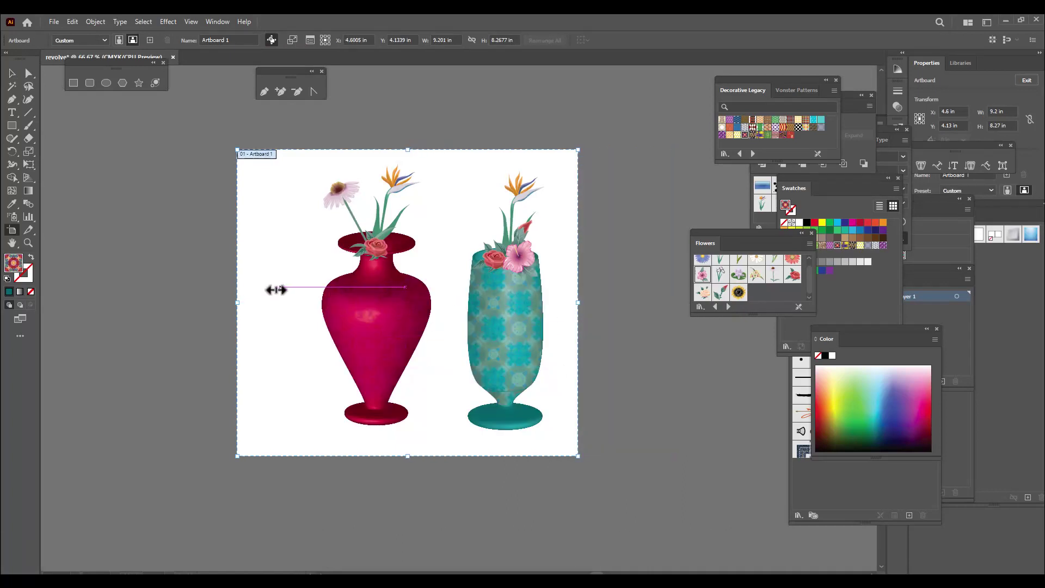
pyautogui.moveTo(240, 303); pyautogui.dragTo(305, 302)
pyautogui.moveTo(442, 150); pyautogui.dragTo(441, 159)
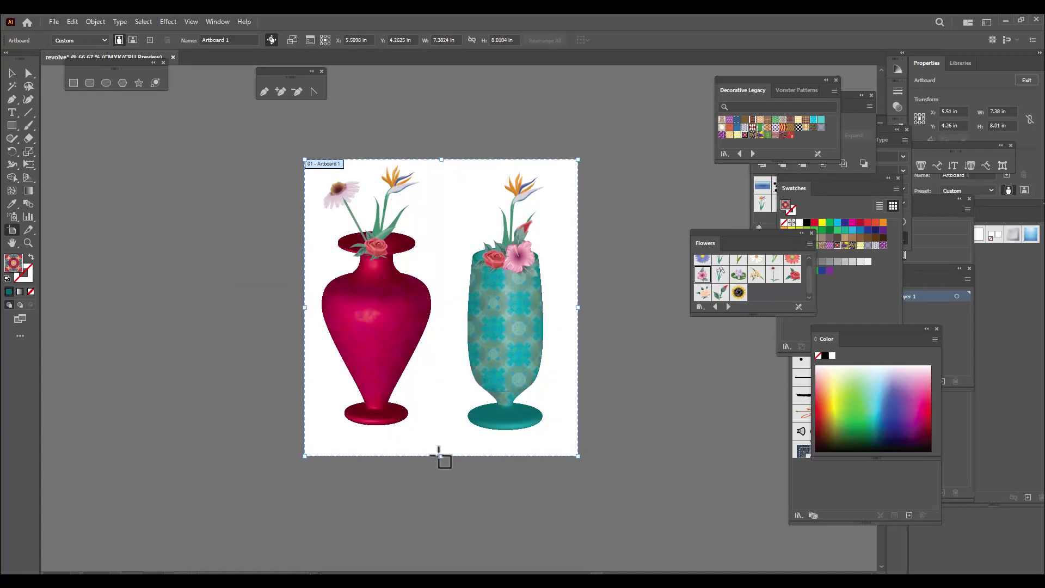
pyautogui.moveTo(441, 455); pyautogui.dragTo(439, 445)
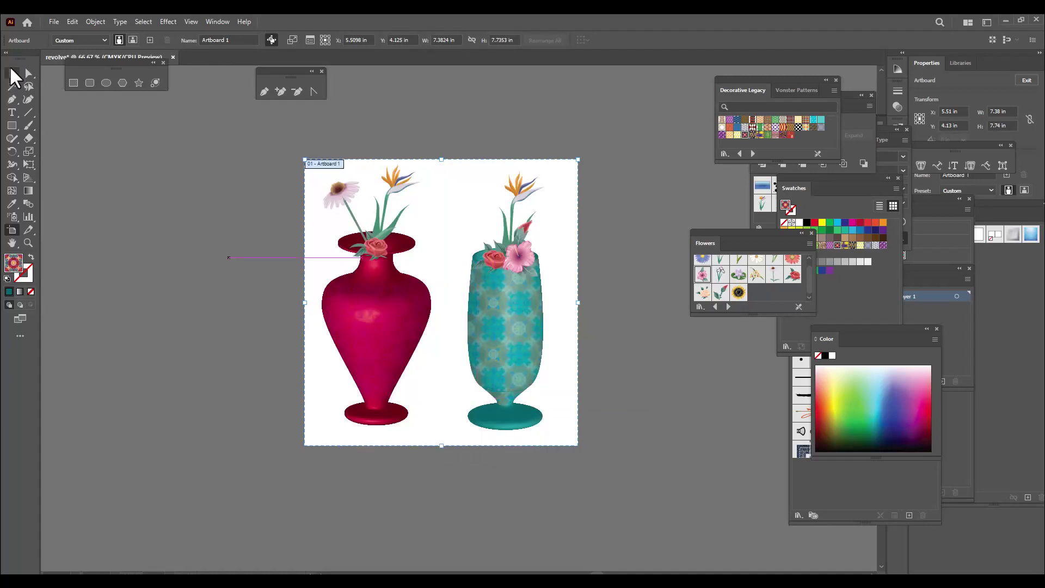
pyautogui.press('Escape')
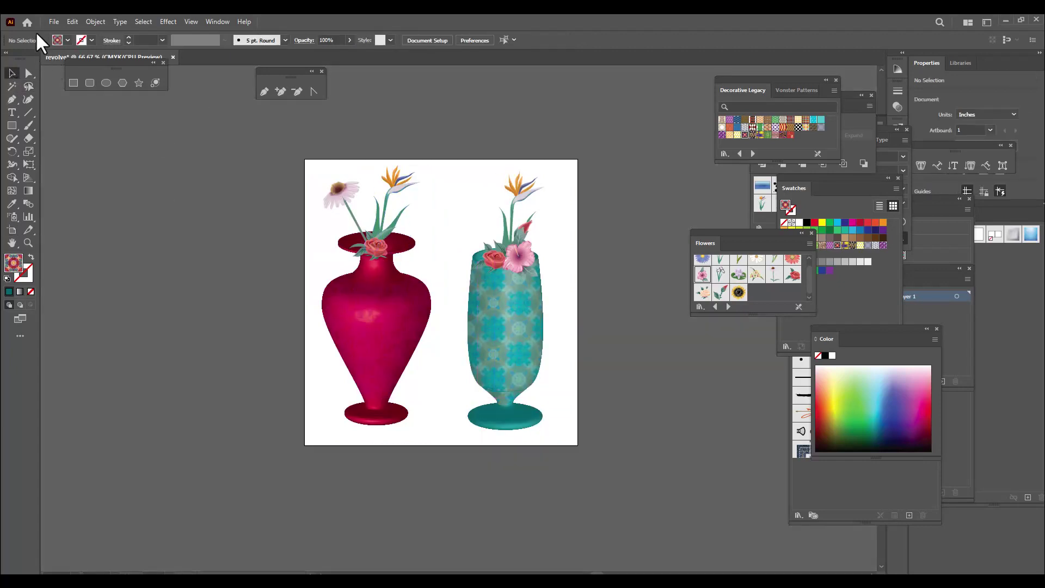
# Start a Save As of the document to the Desktop with Adobe PDF (*.PDF) as the file type
pyautogui.click(51, 22)
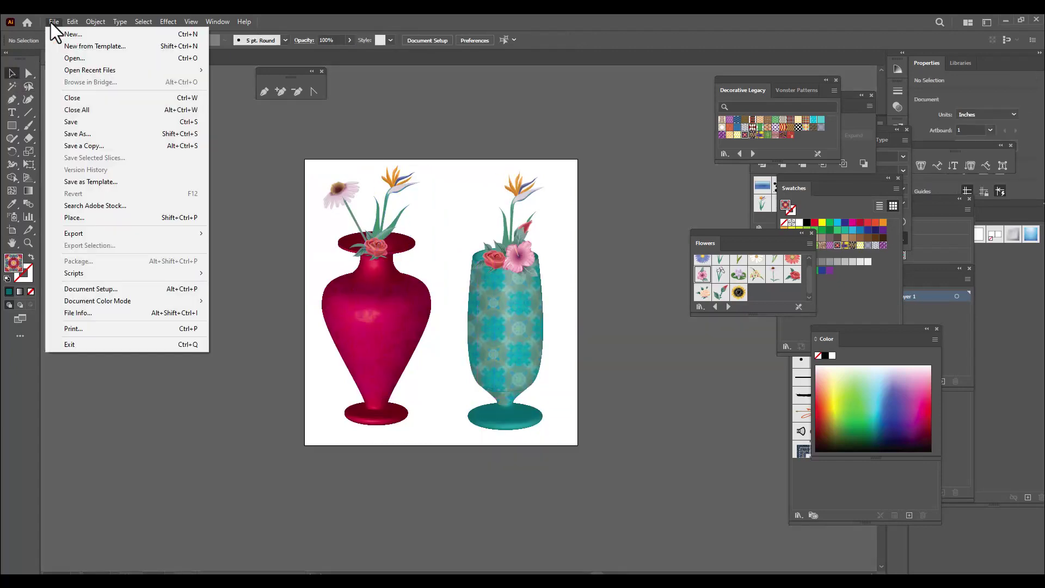
pyautogui.click(102, 134)
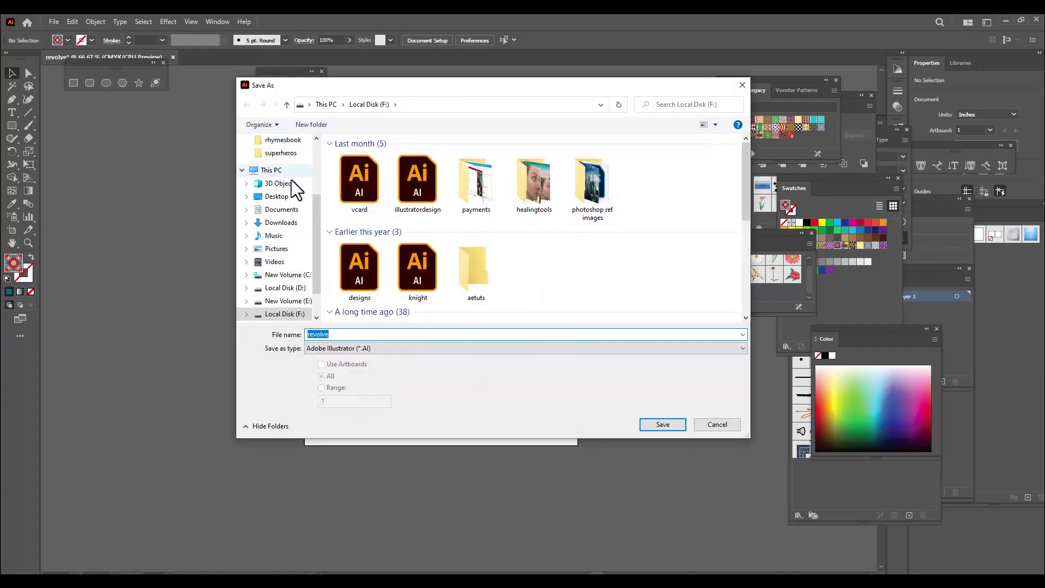
pyautogui.scroll(3, 292, 185)
pyautogui.click(277, 162)
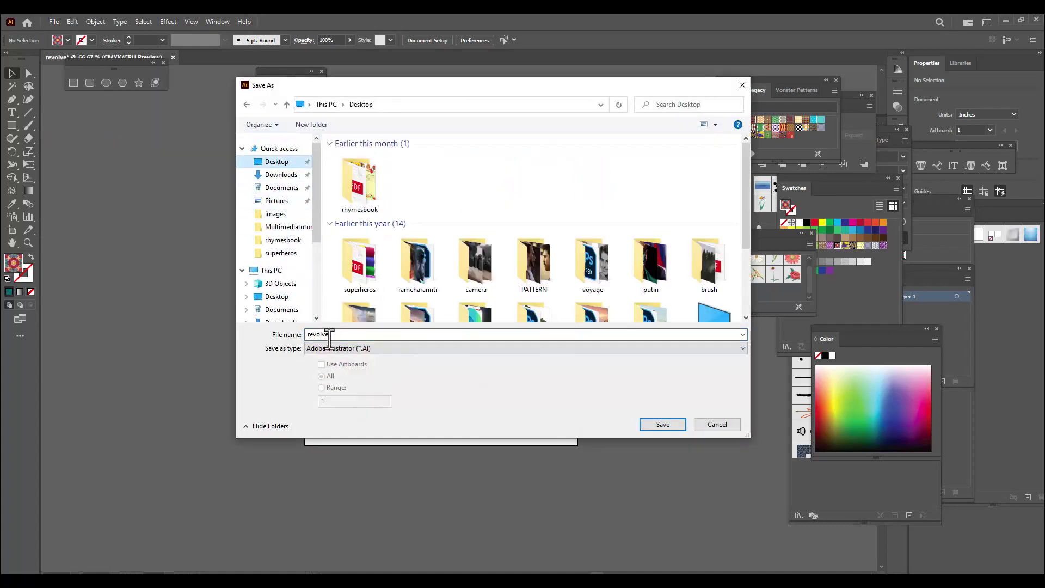
pyautogui.click(357, 347)
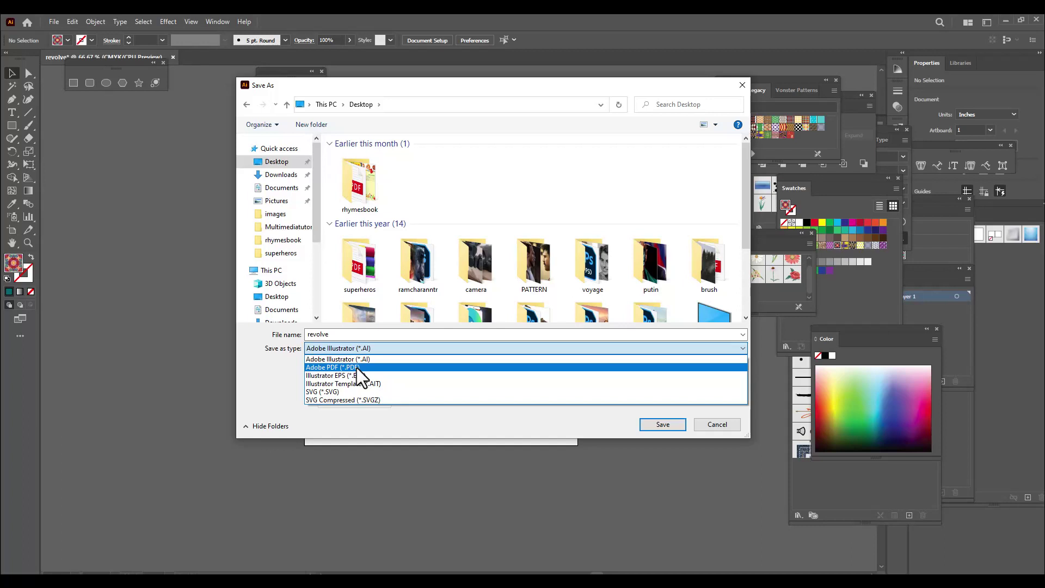
pyautogui.click(357, 367)
# Name the file flowervases and save the PDF with the Illustrator Default preset
pyautogui.doubleClick(338, 333)
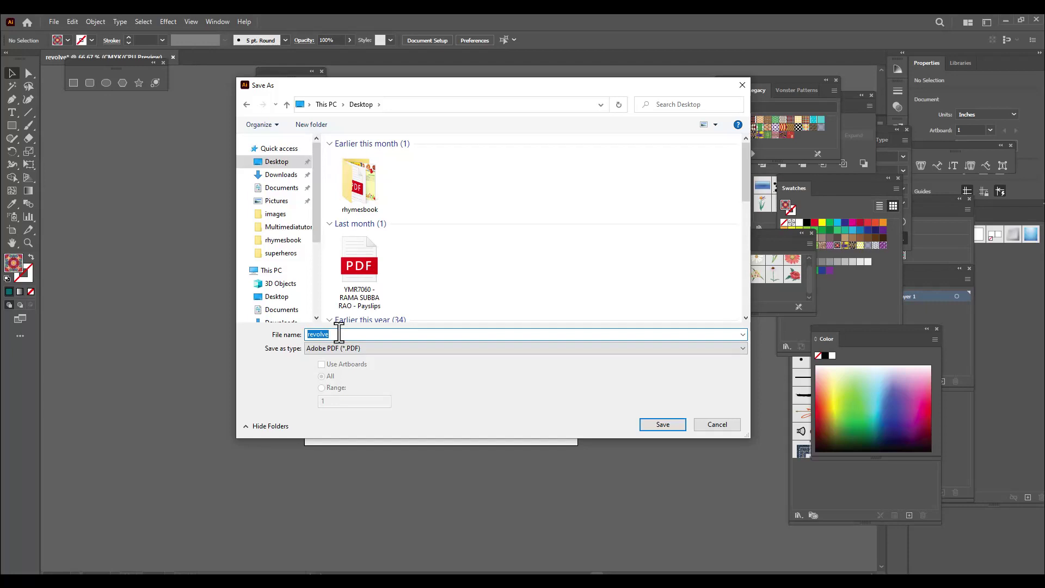
pyautogui.write('flower')
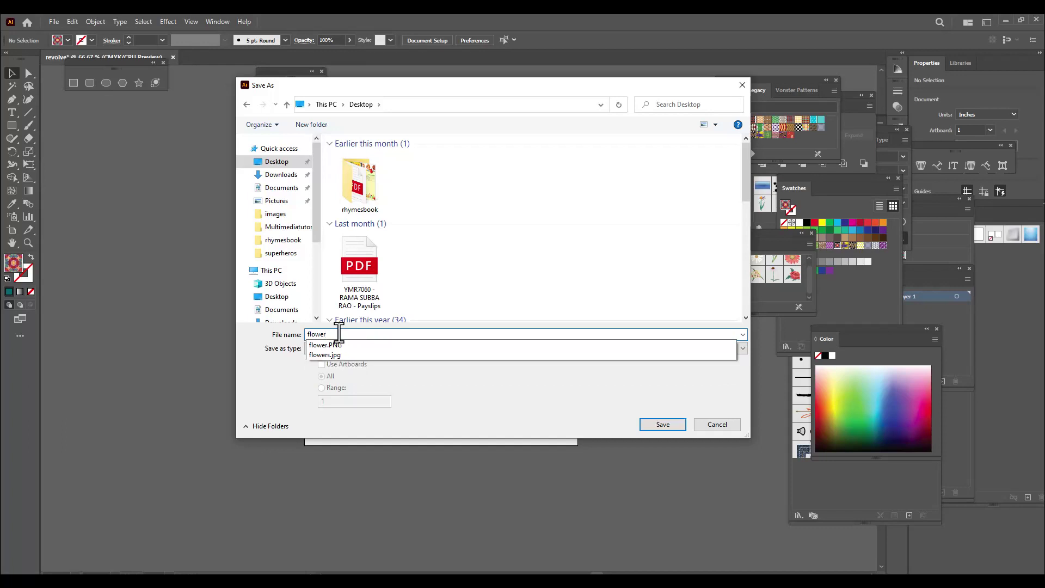
pyautogui.write('vases')
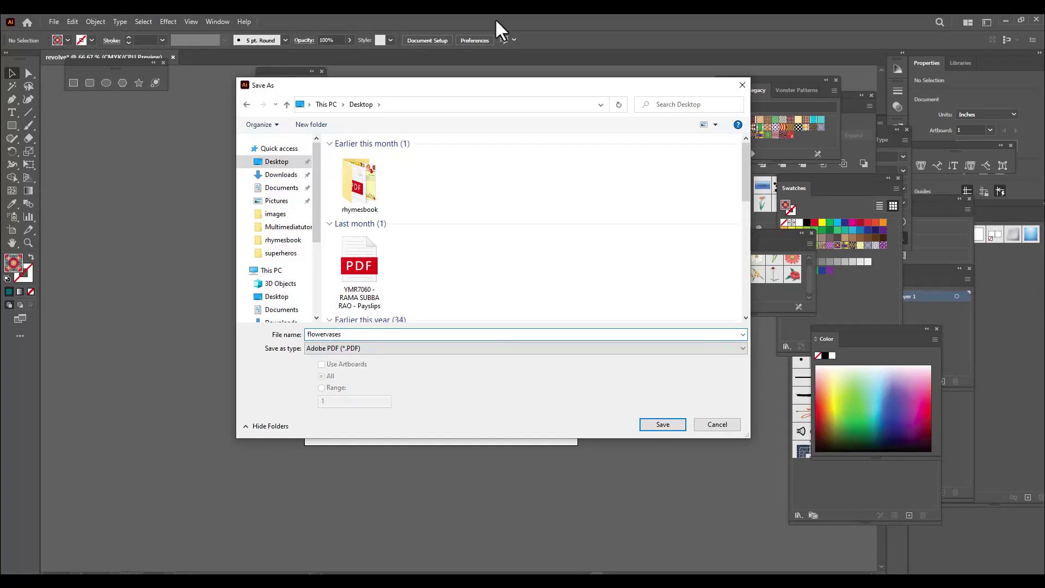
pyautogui.moveTo(466, 87); pyautogui.dragTo(500, 87)
pyautogui.click(697, 424)
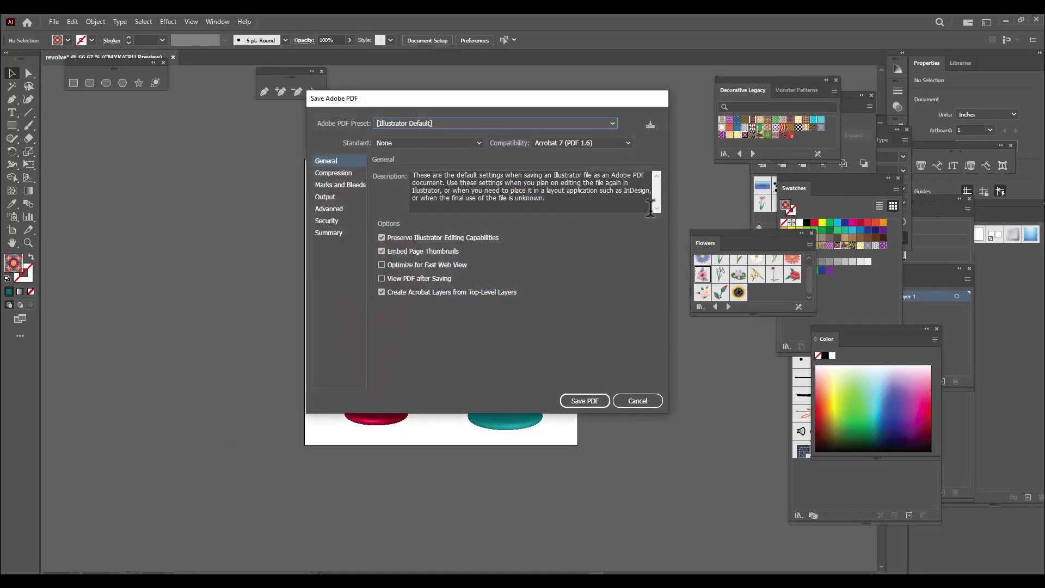
pyautogui.click(578, 400)
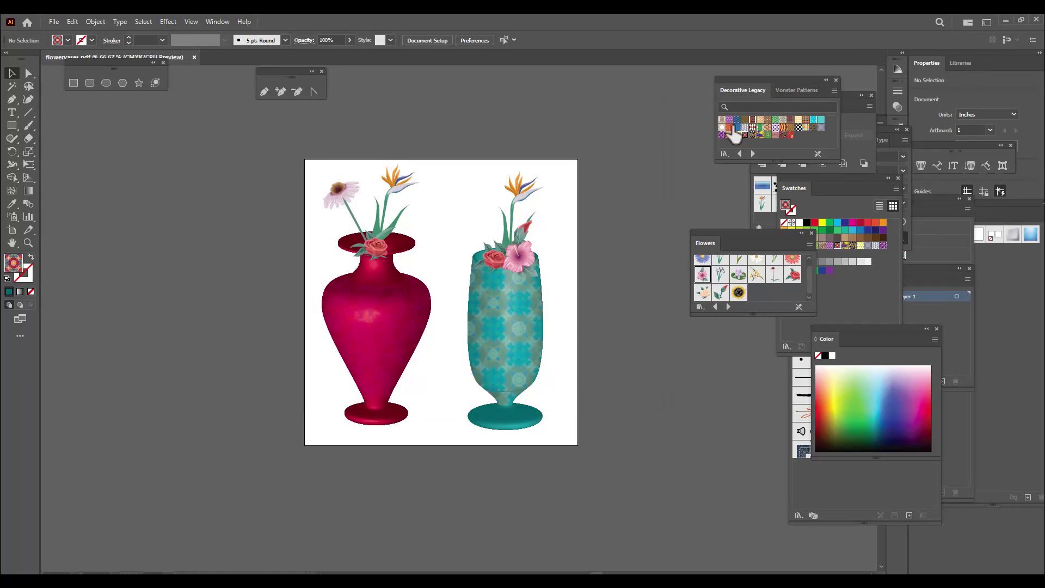
# Switch to the desktop, open the flowervases PDF in Microsoft Edge and maximize its window to view the artwork
pyautogui.click(1005, 21)
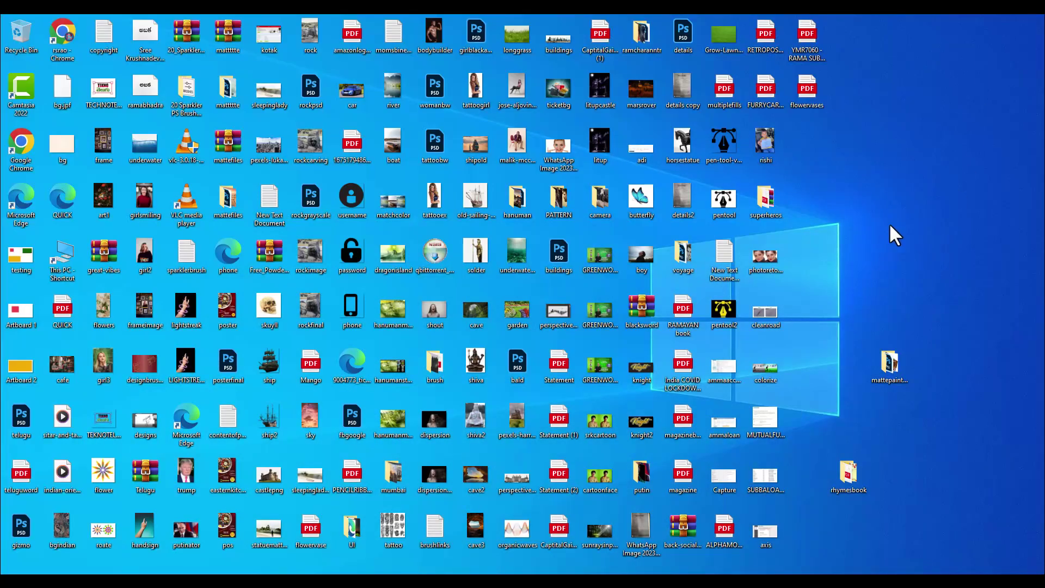
pyautogui.doubleClick(809, 96)
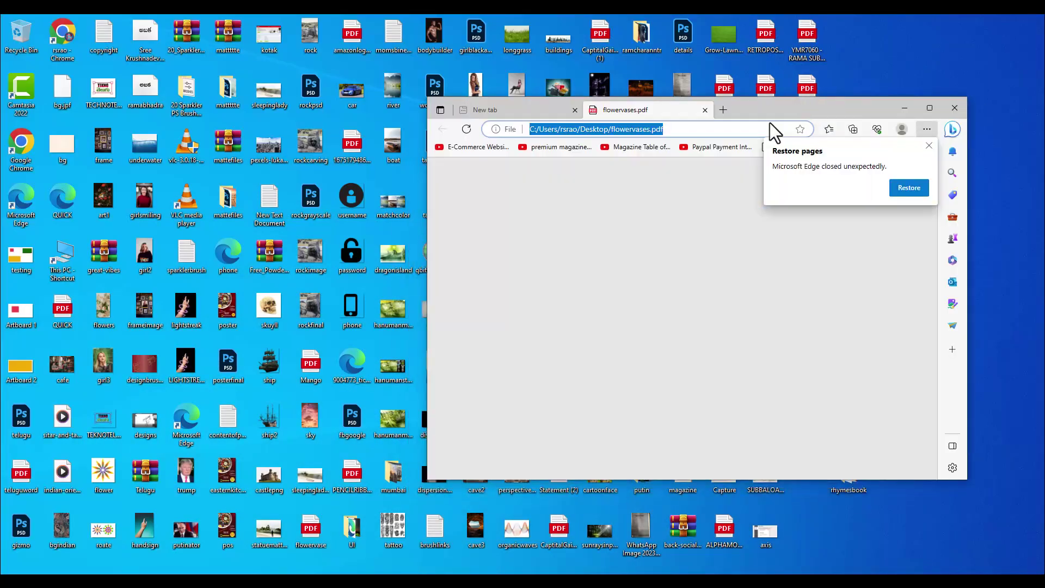
pyautogui.click(928, 108)
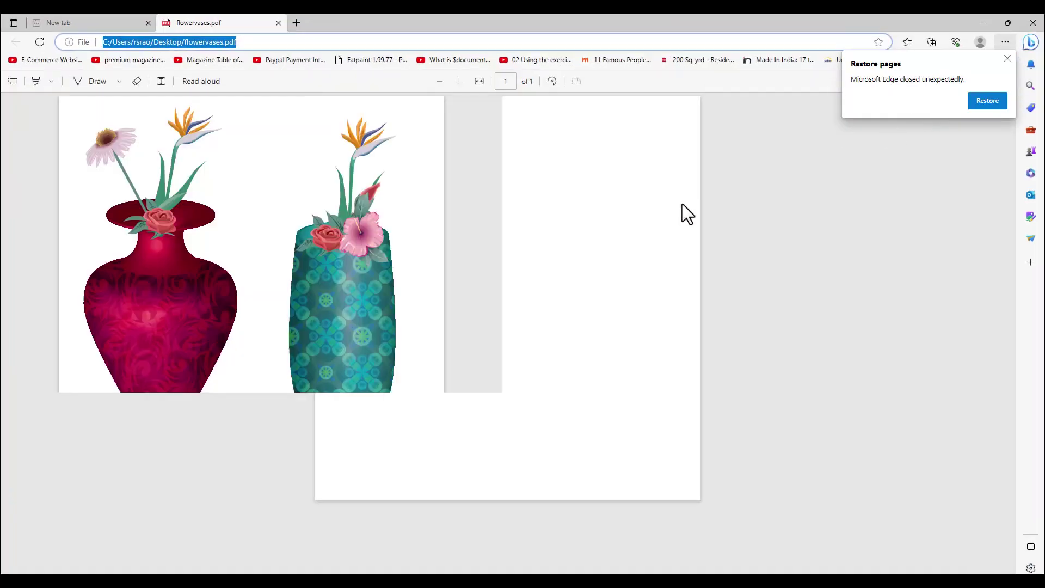